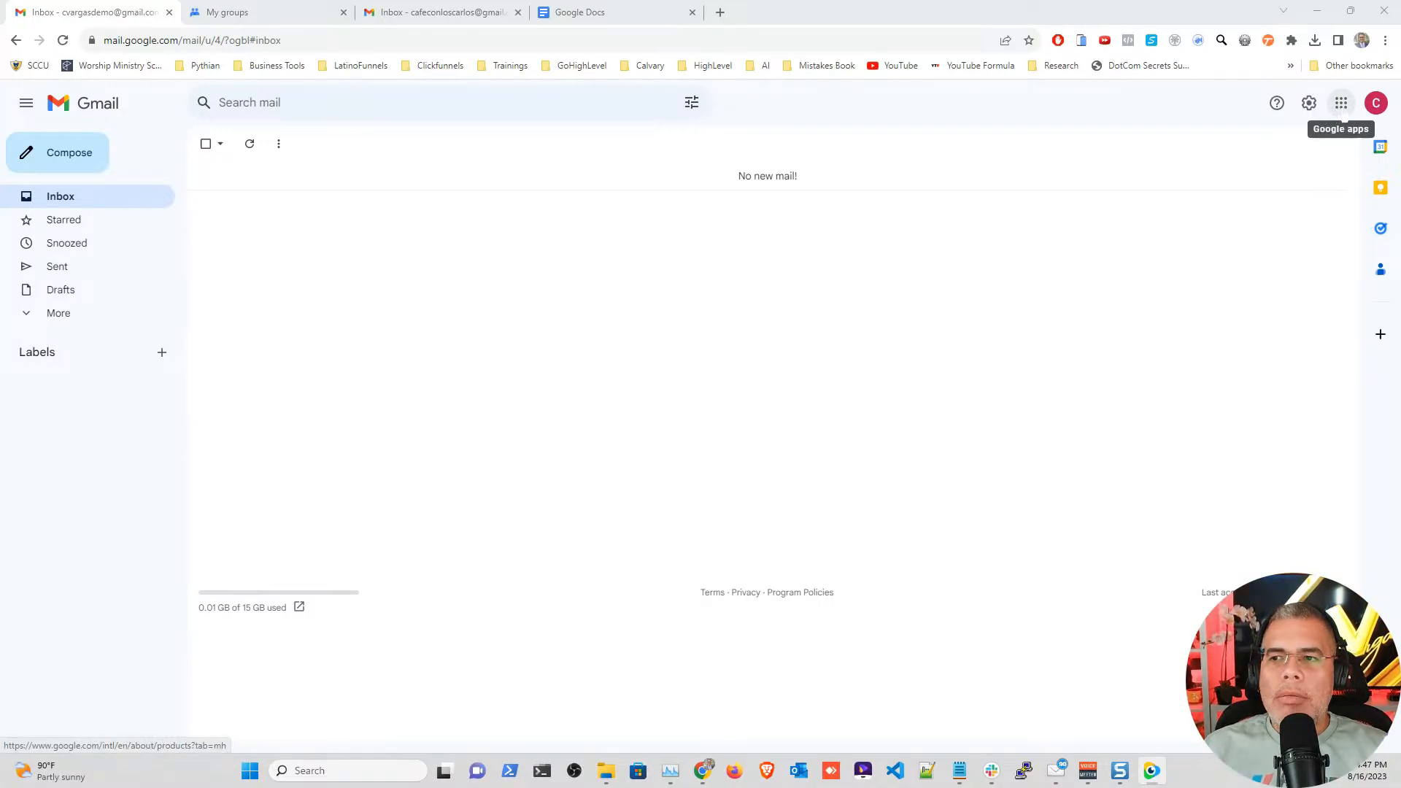
Step: Browse the Google apps grid, then go to the Google Groups page listing demo-emaillist-cvp1
click(1340, 104)
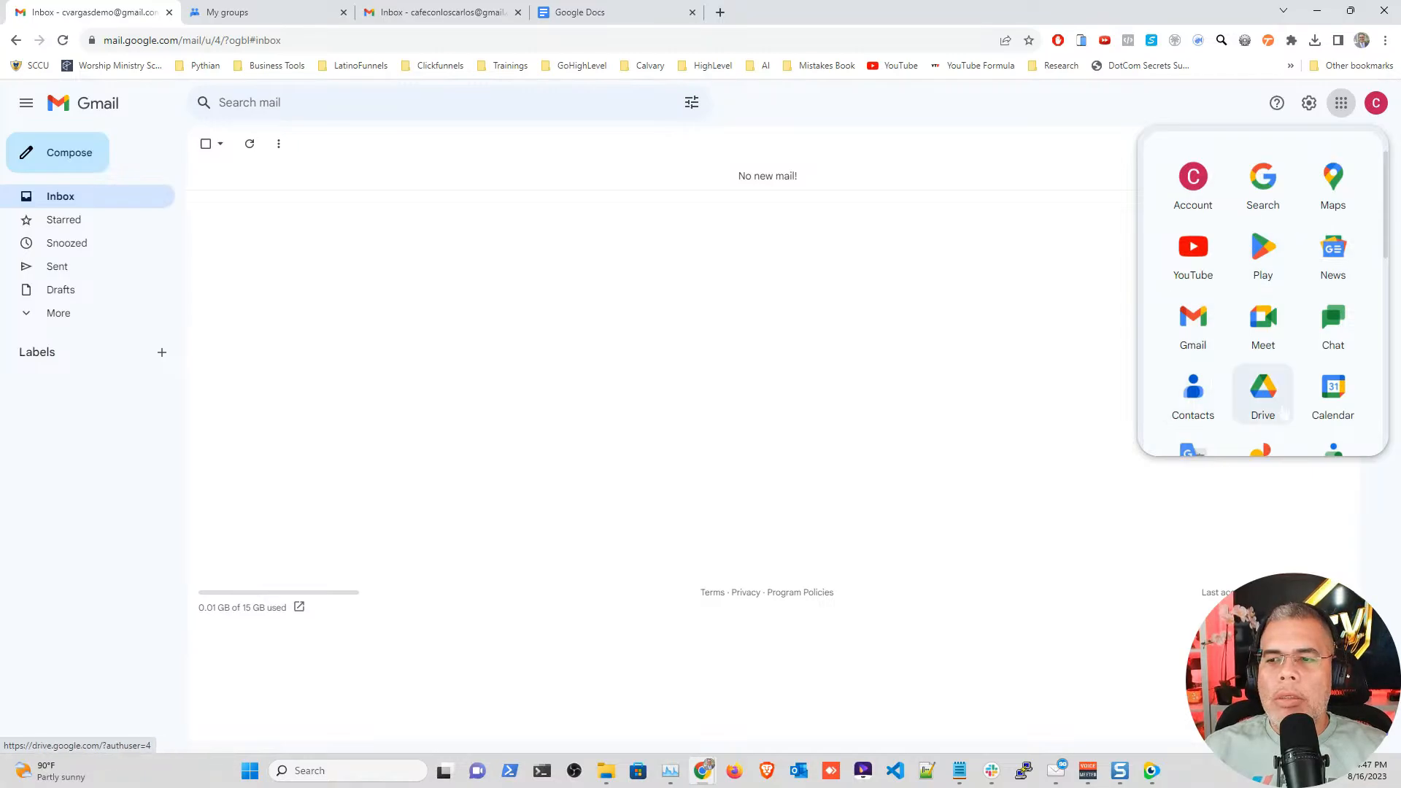
scroll(1332, 379, down, 2)
scroll(1196, 387, down, 4)
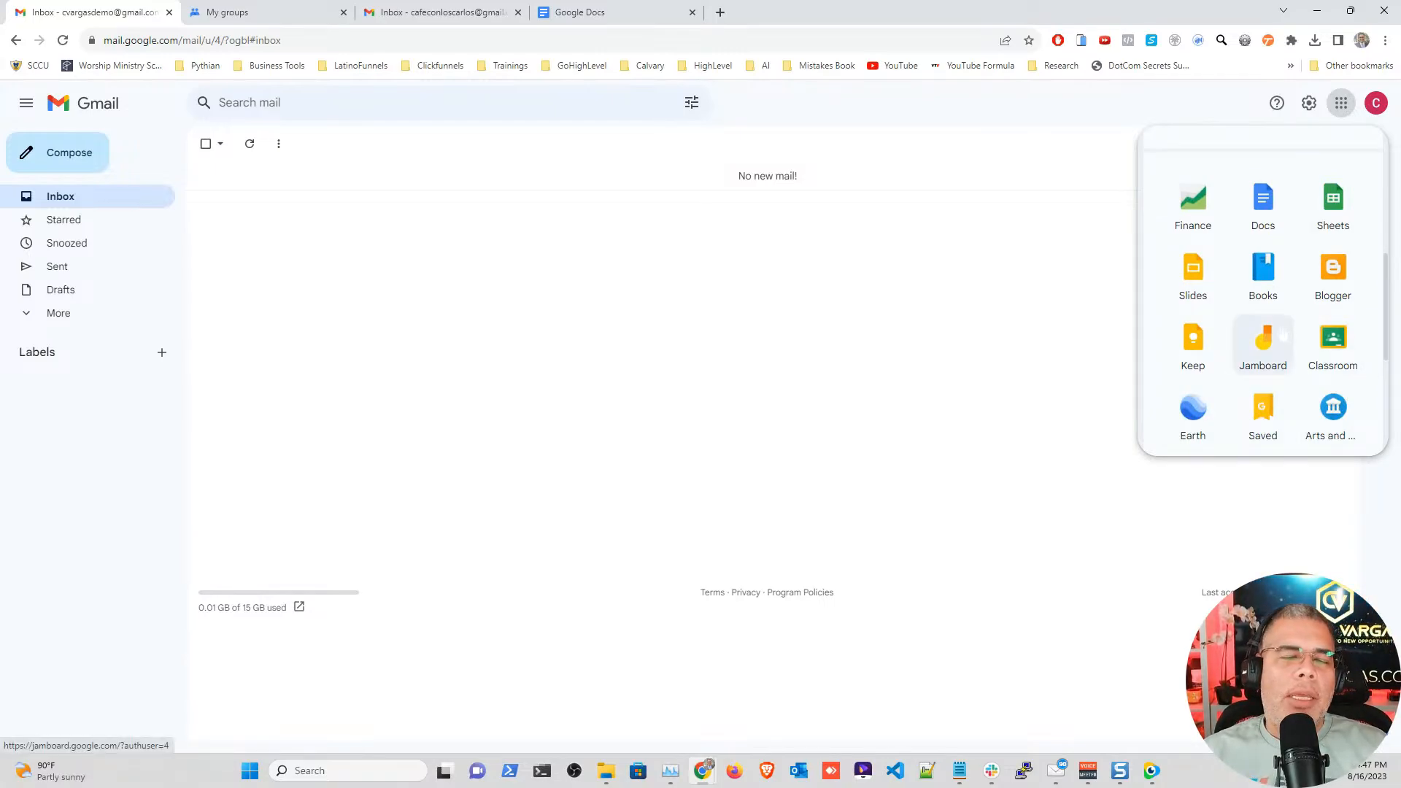
scroll(1282, 334, down, 3)
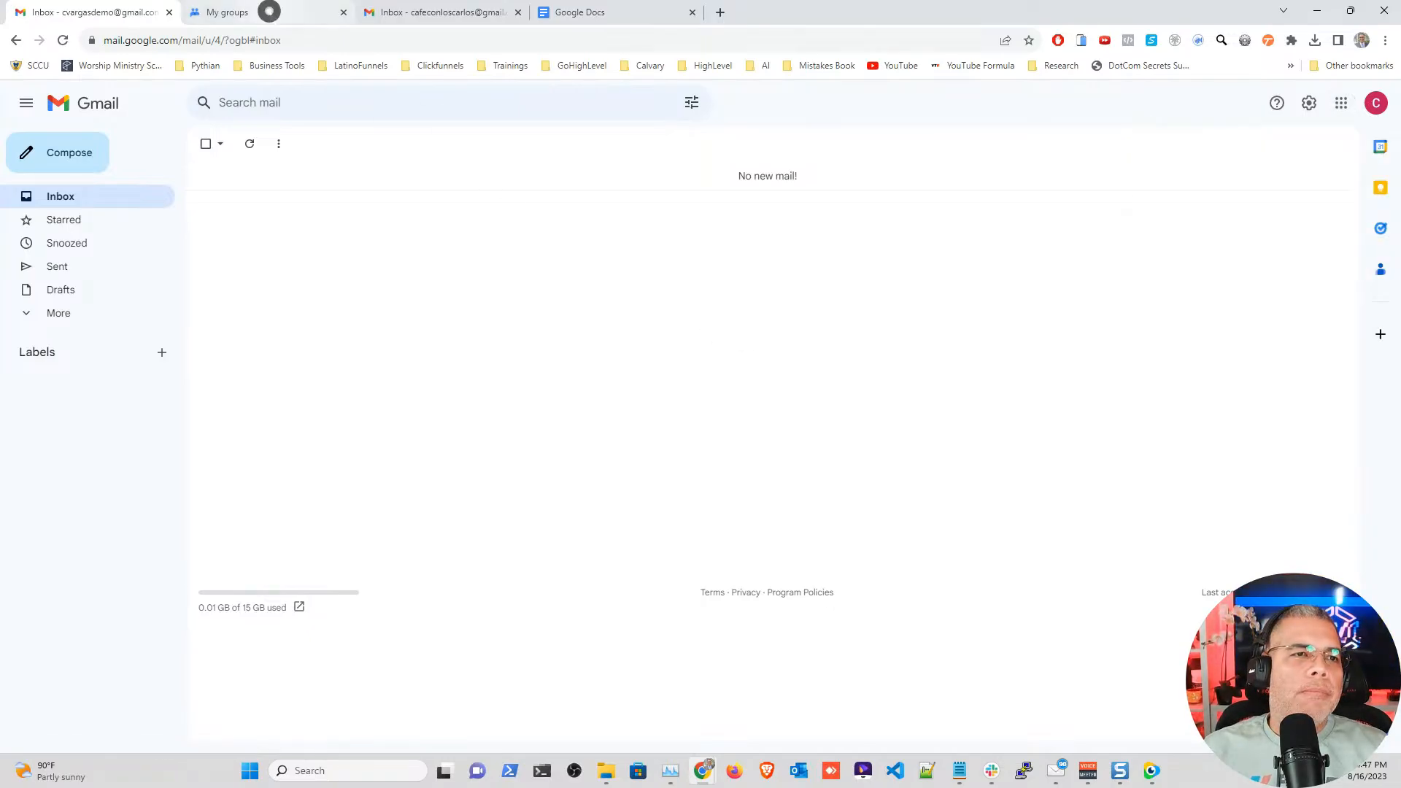
click(265, 11)
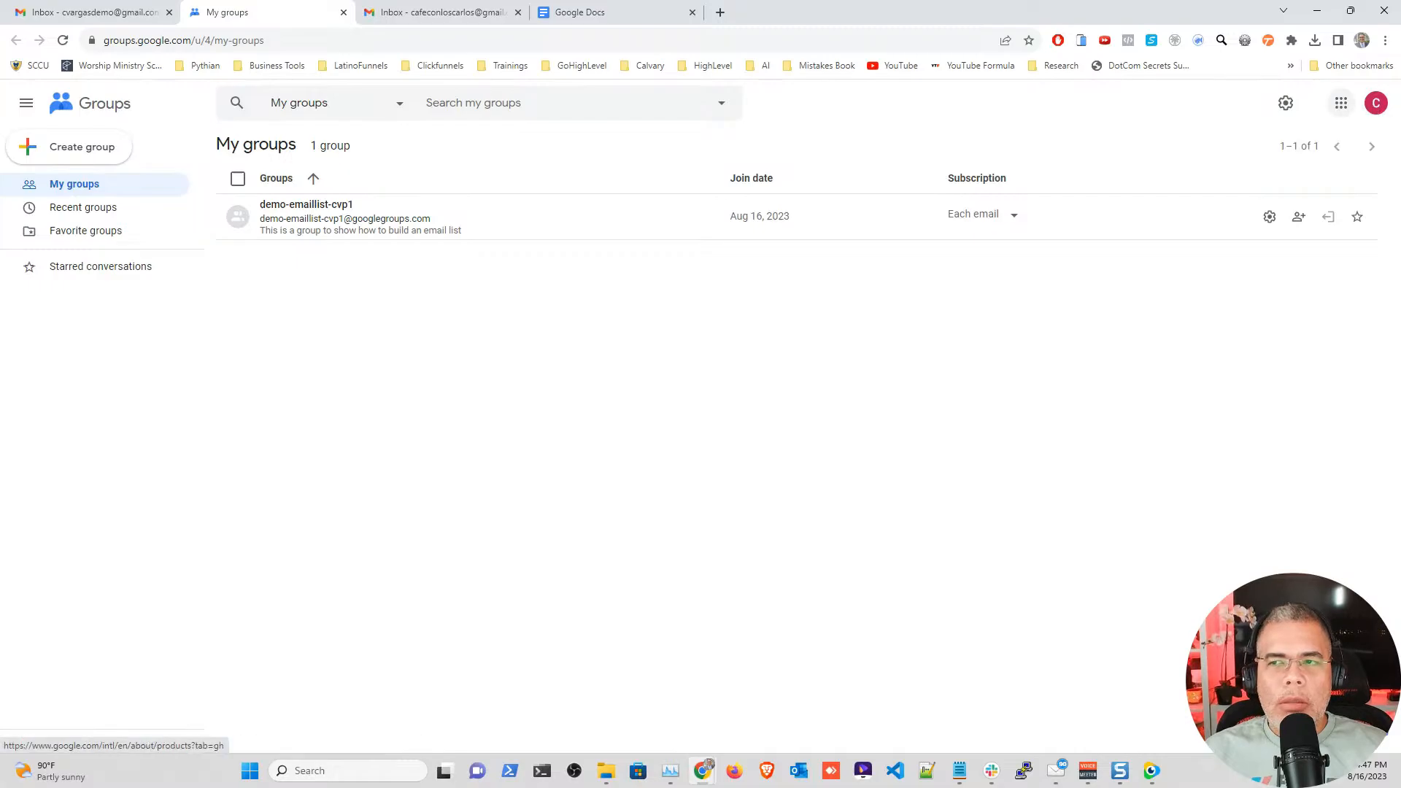
Step: Glance at the account panel, then bring up the blank Create group form
click(1376, 103)
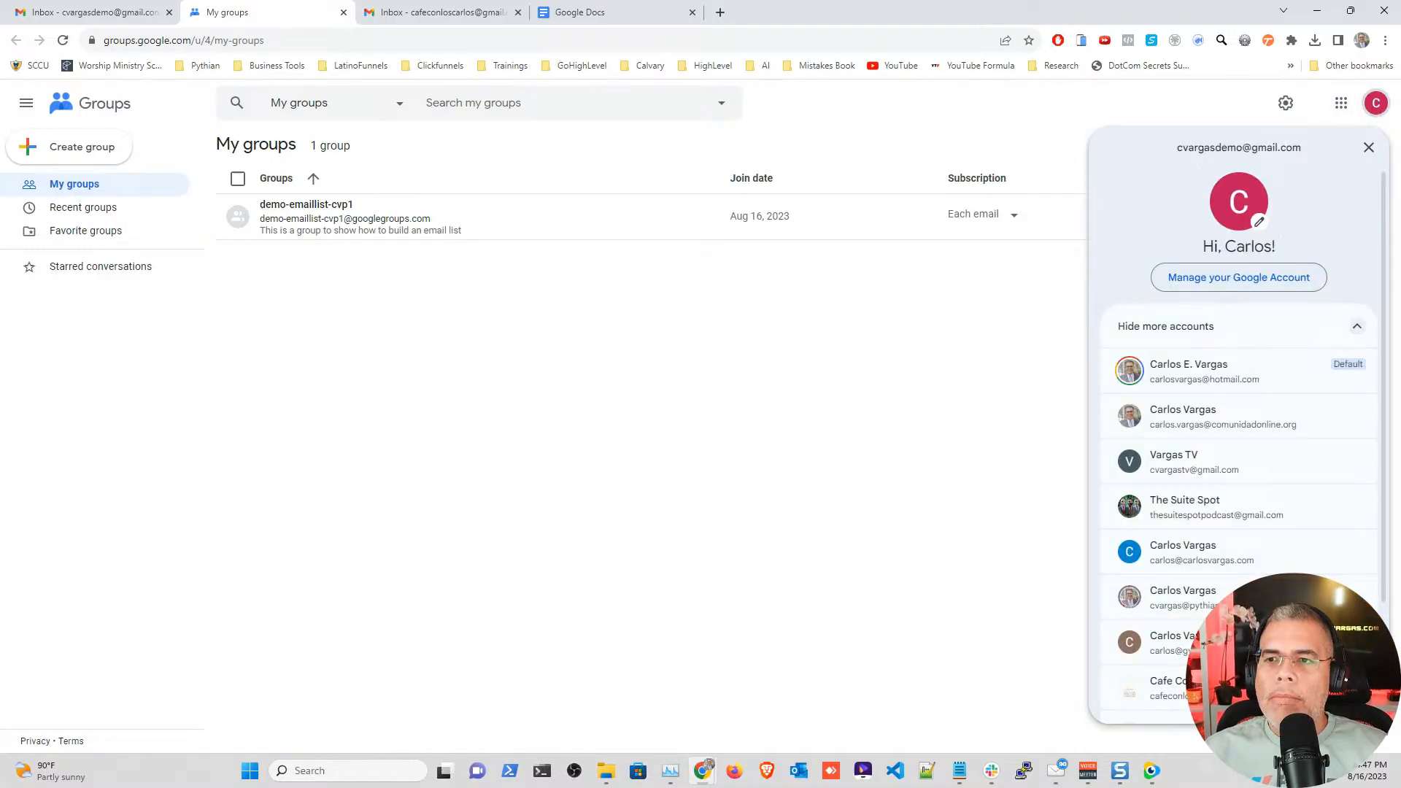
click(1031, 97)
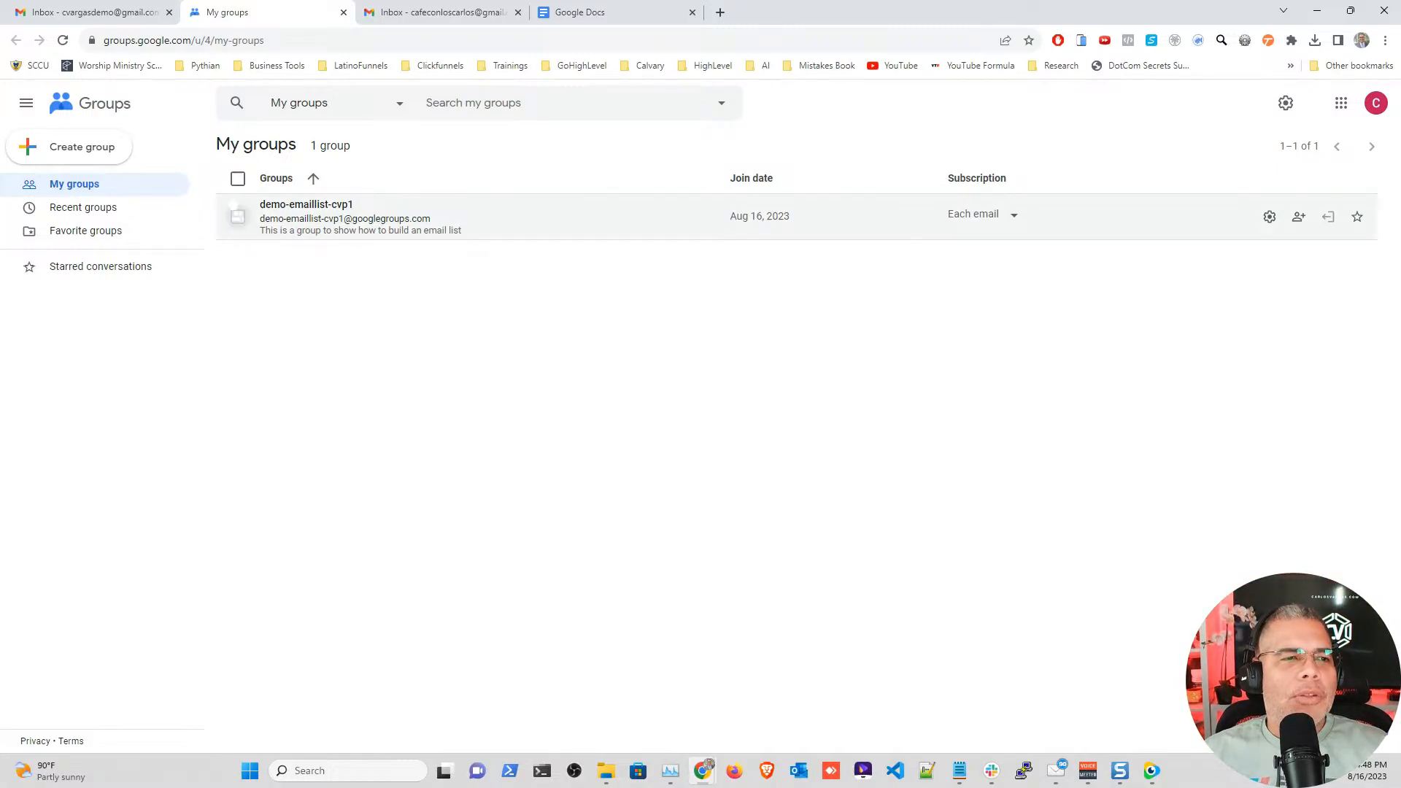
click(57, 151)
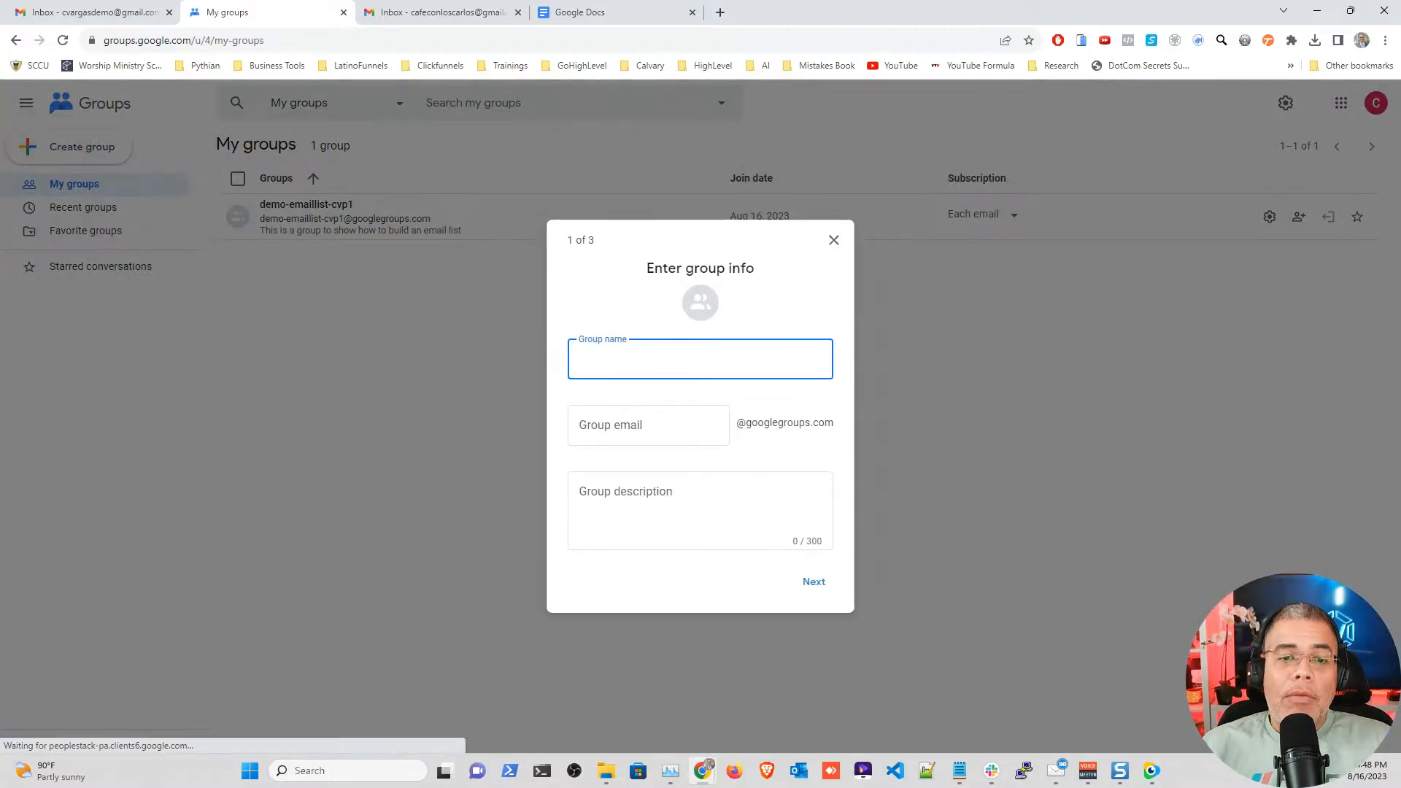
Step: Name the new group 'Build First Email List' and check its auto-filled group email
click(621, 352)
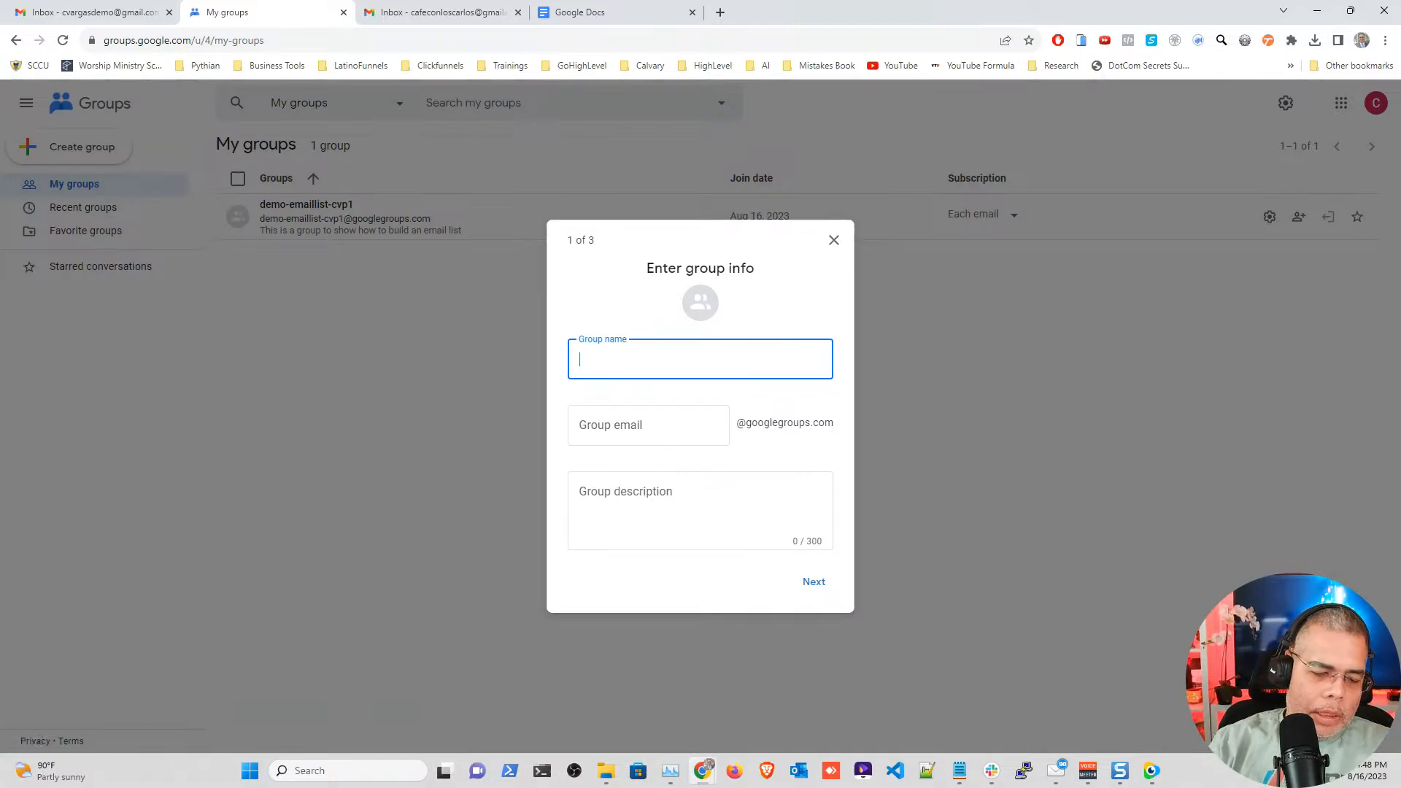
text(B)
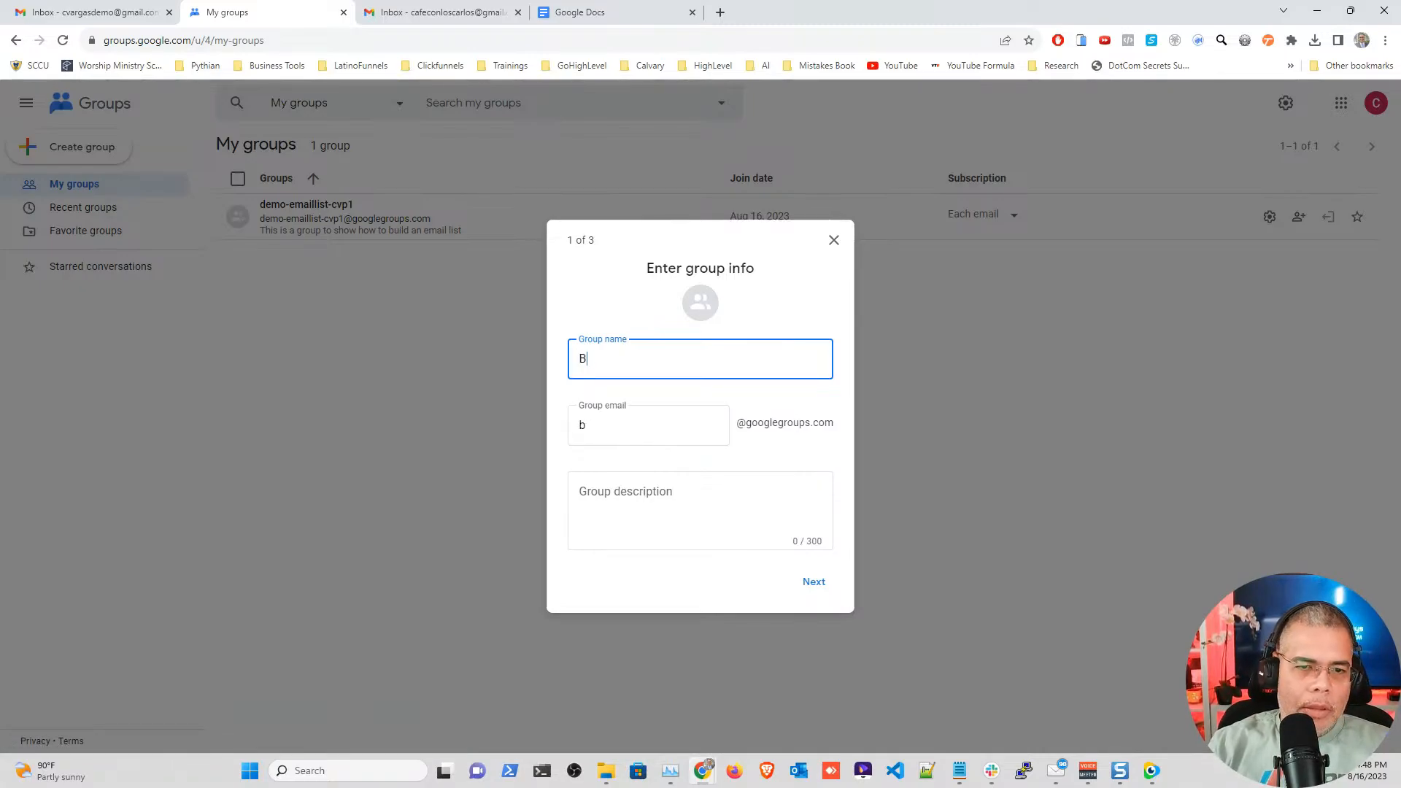
text(uild Your Emai)
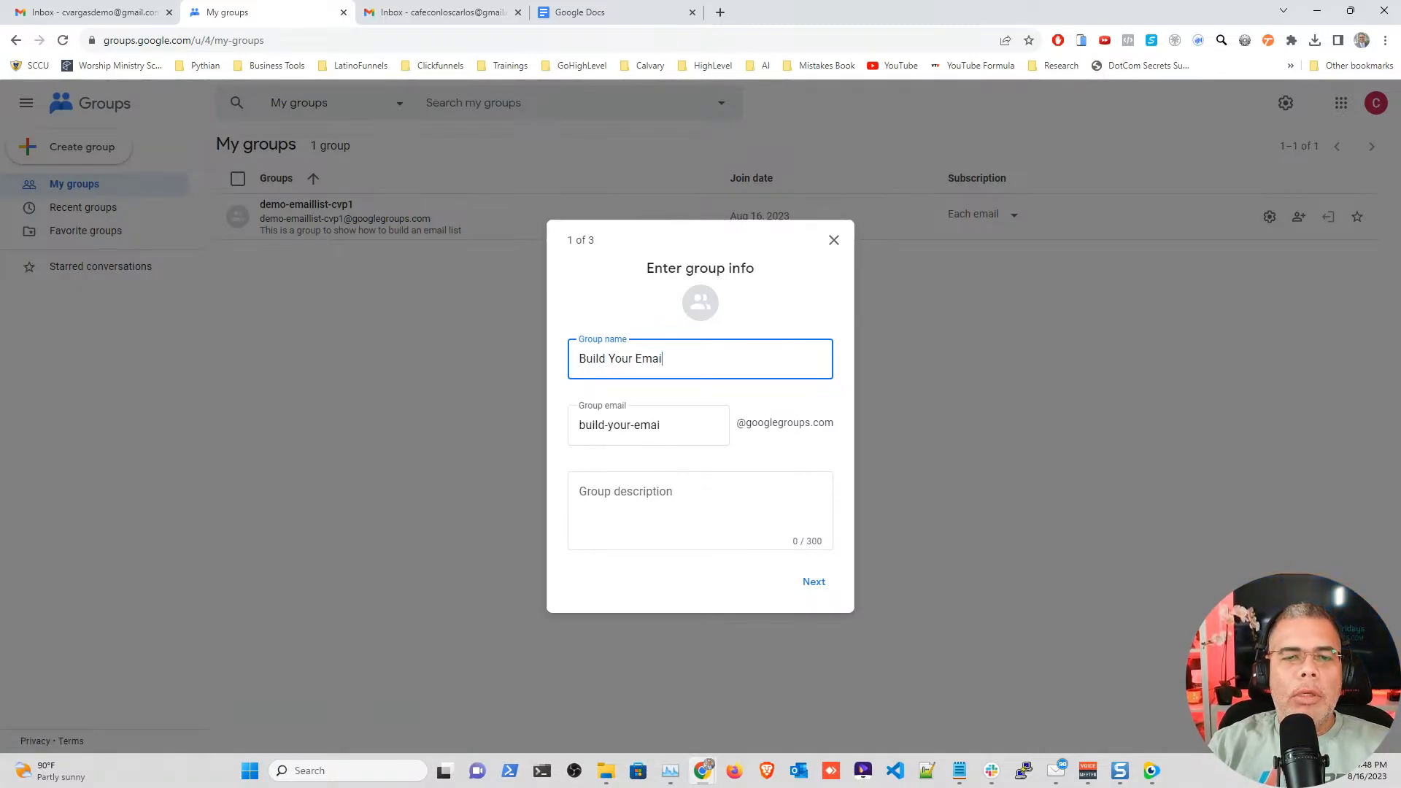
text(l L)
key(BackSpace)
key(BackSpace)
key(BackSpace)
key(BackSpace)
key(BackSpace)
key(BackSpace)
key(BackSpace)
key(BackSpace)
key(BackSpace)
key(BackSpace)
key(BackSpace)
key(BackSpace)
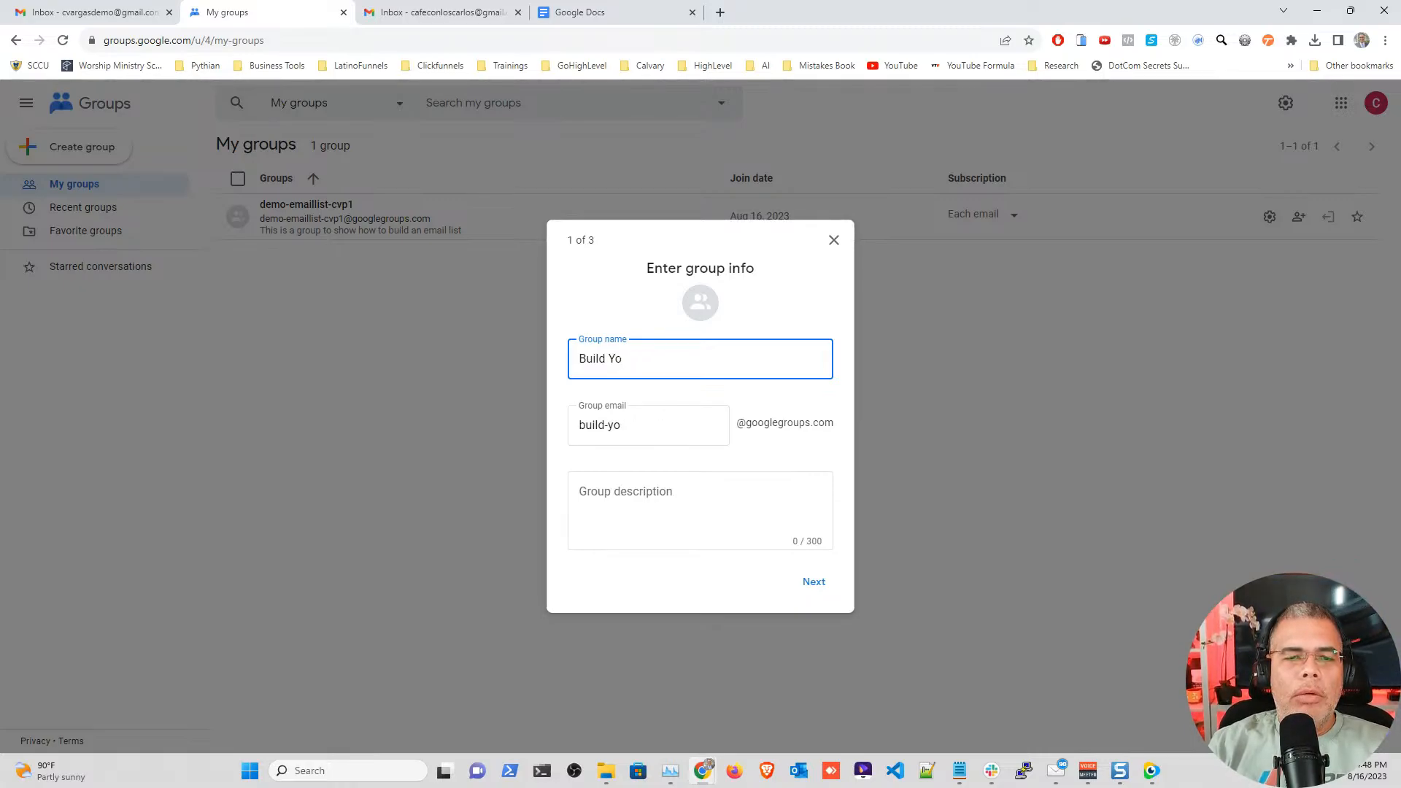
text(First Email List)
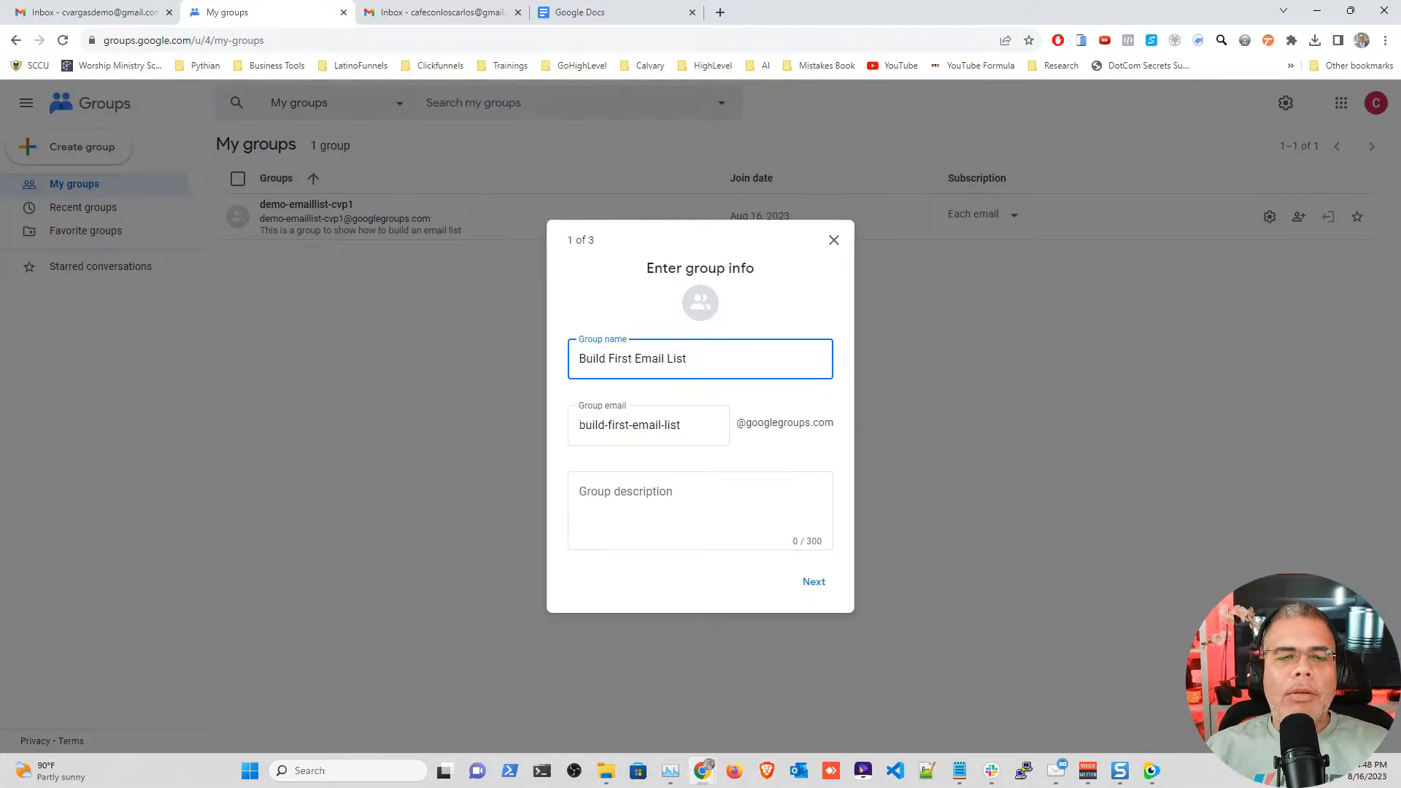
drag(580, 424, 681, 425)
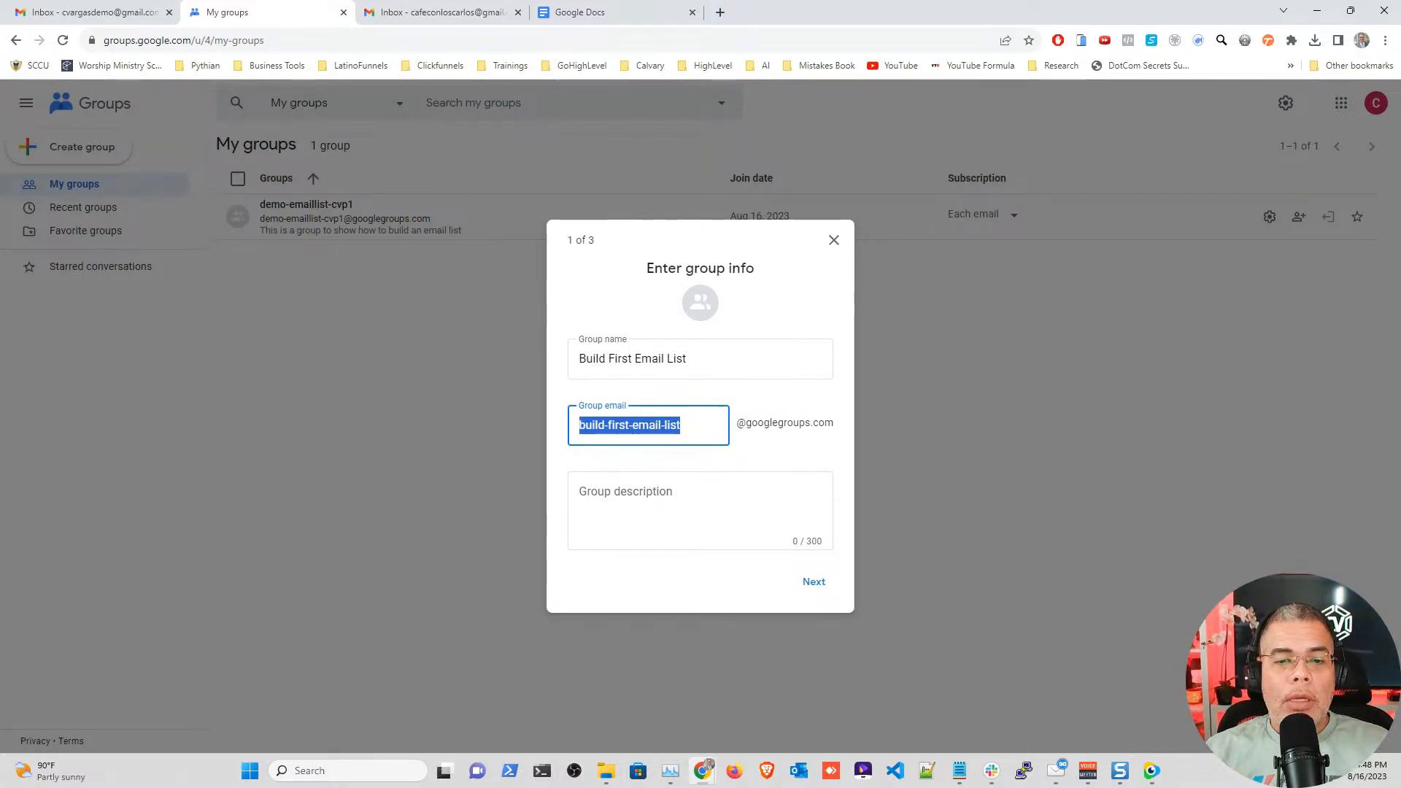
Step: Describe the group as entrepreneurs learning to build their email list, then continue to privacy settings
click(606, 499)
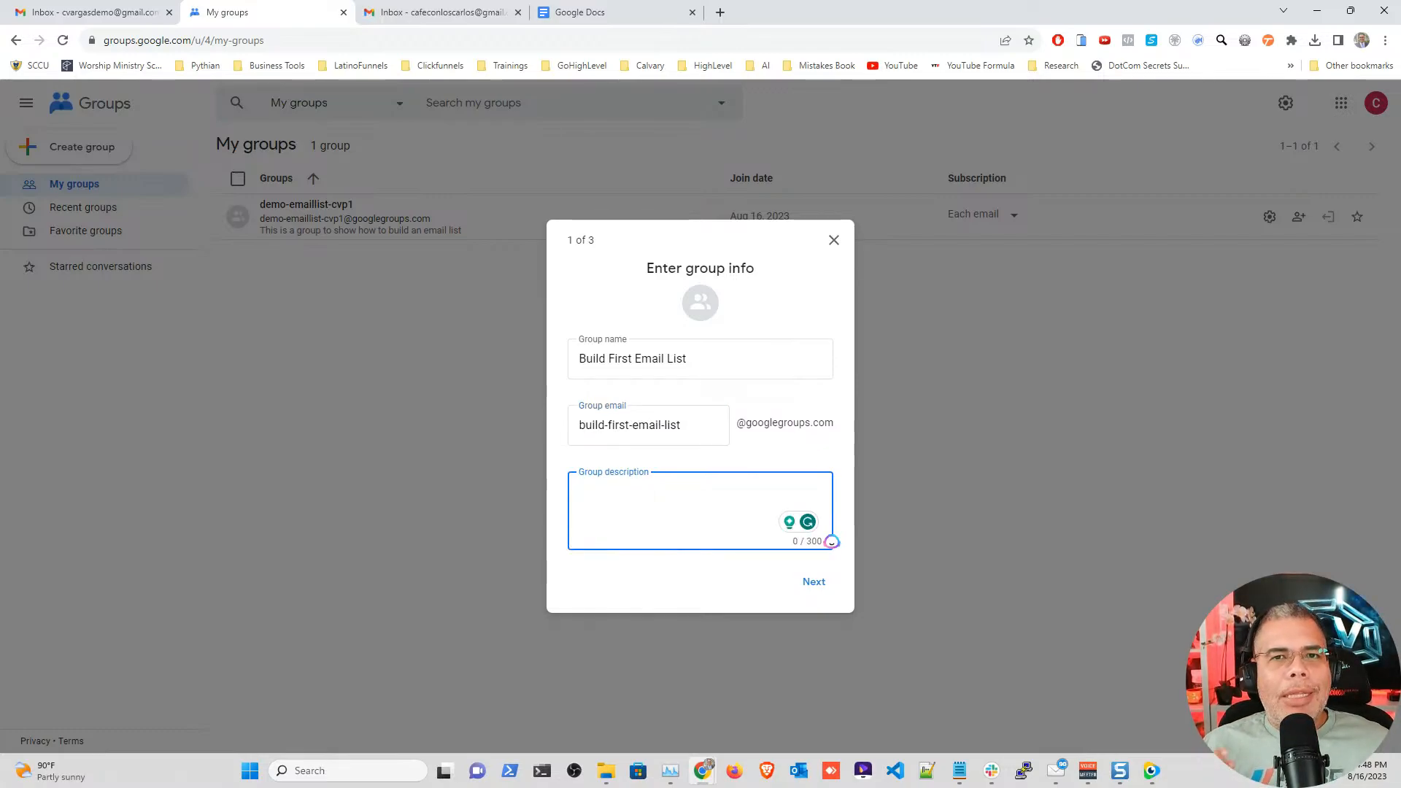
text(Thi)
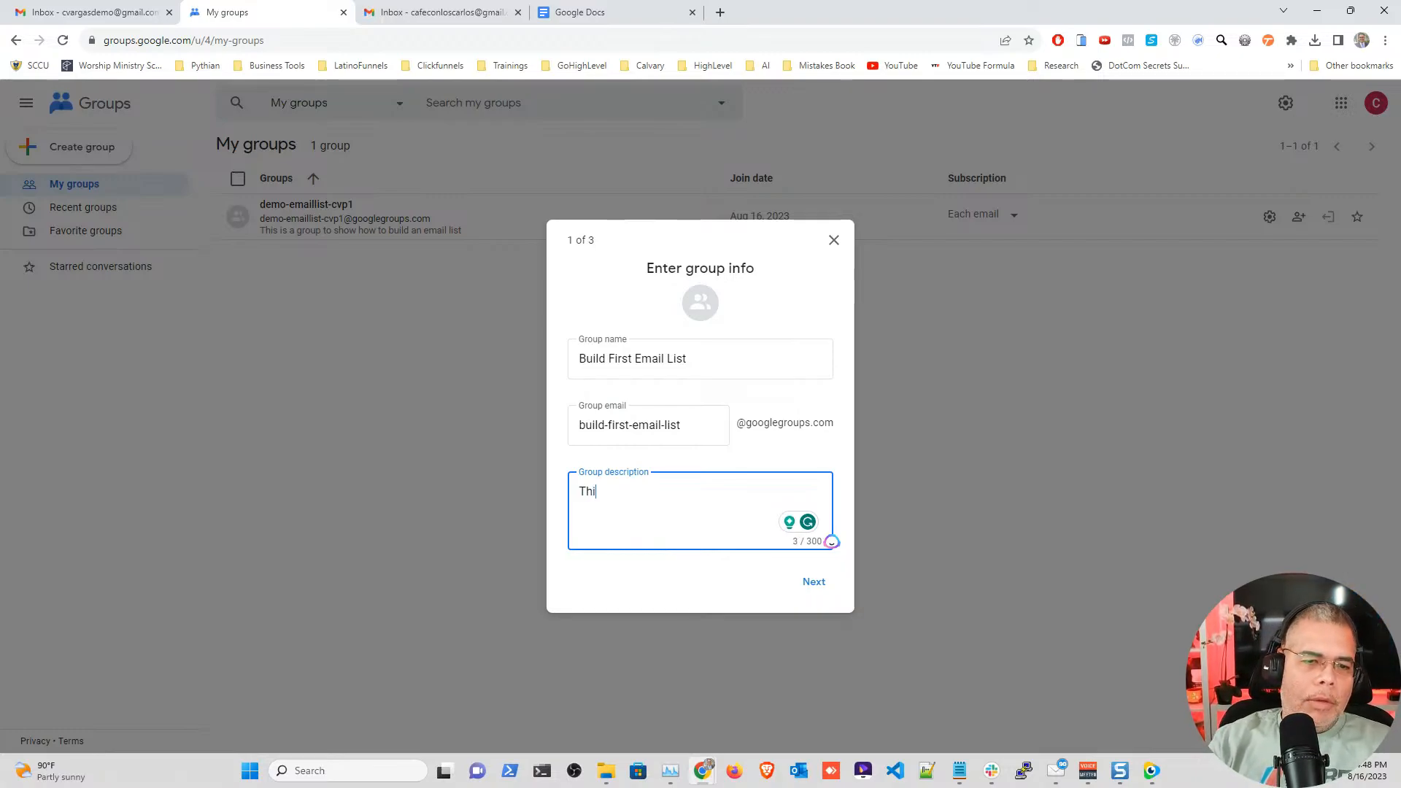
text(s is a group opf)
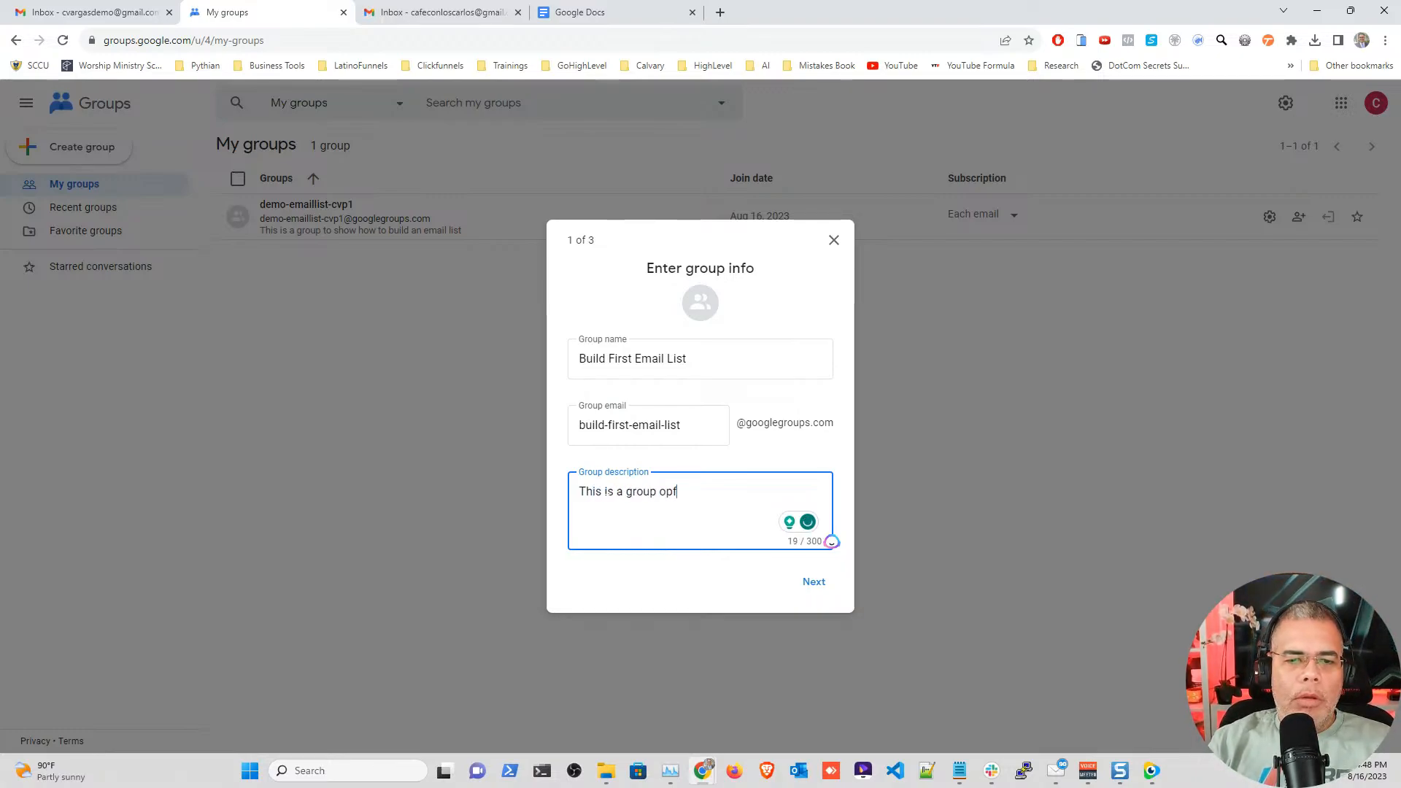
key(BackSpace)
text(f)
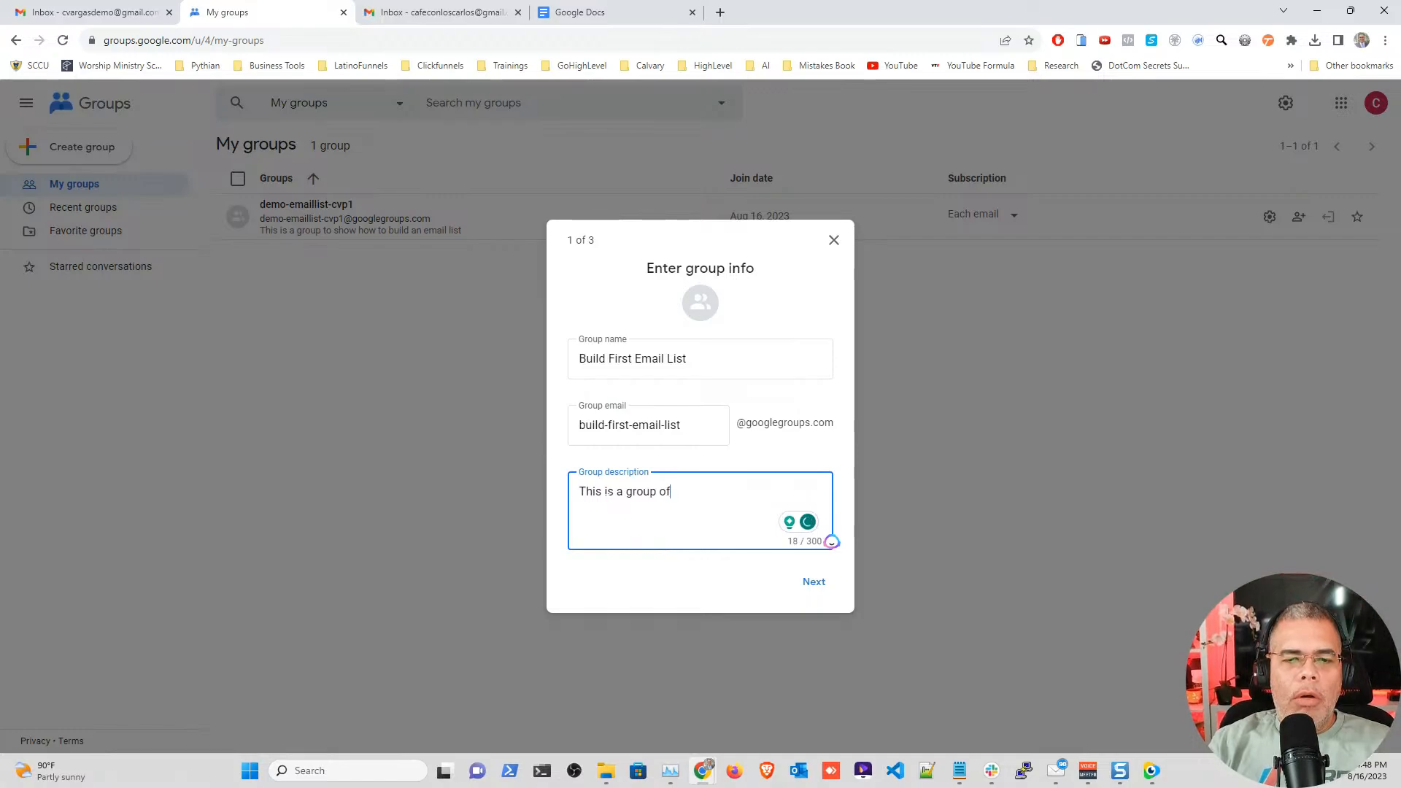
text( entreprene)
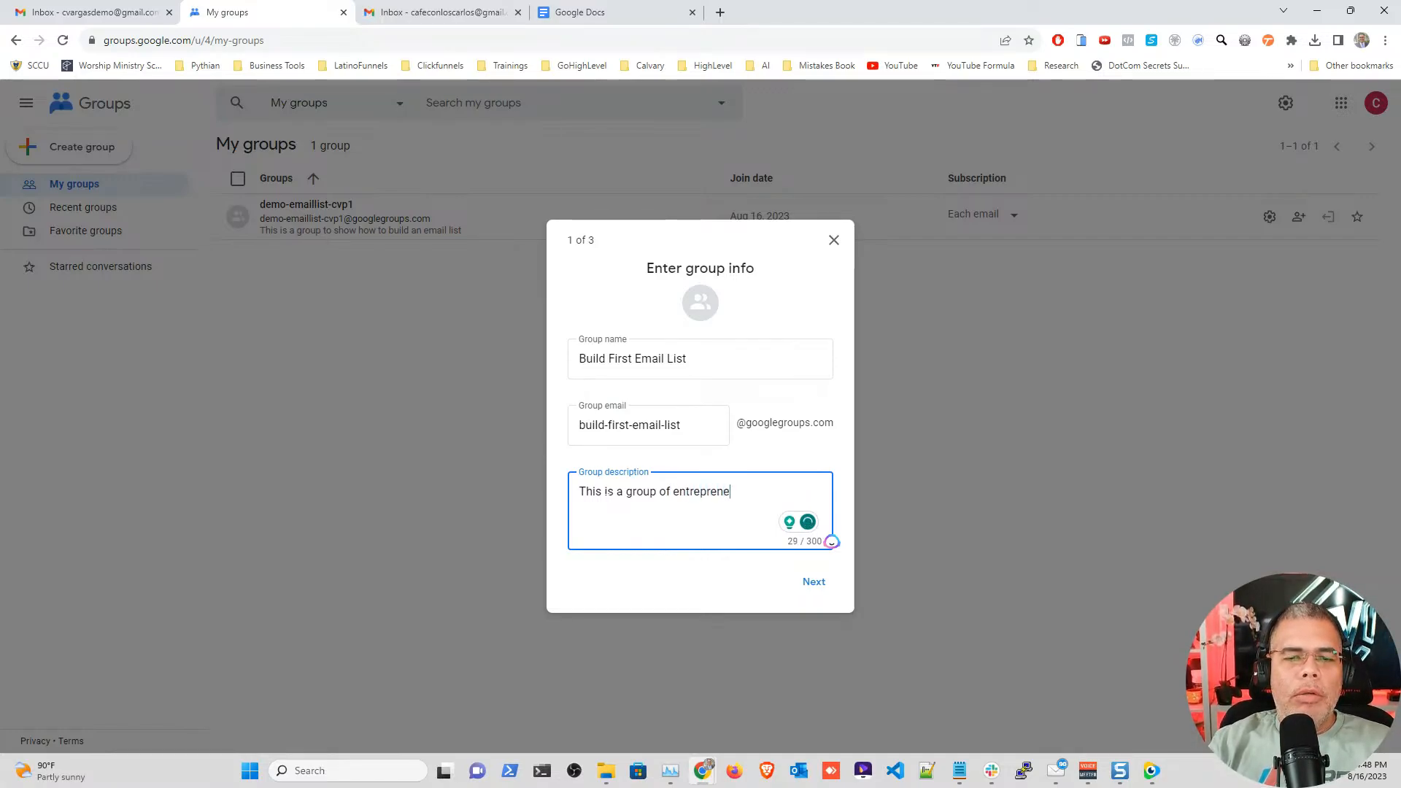
text(urs that are le)
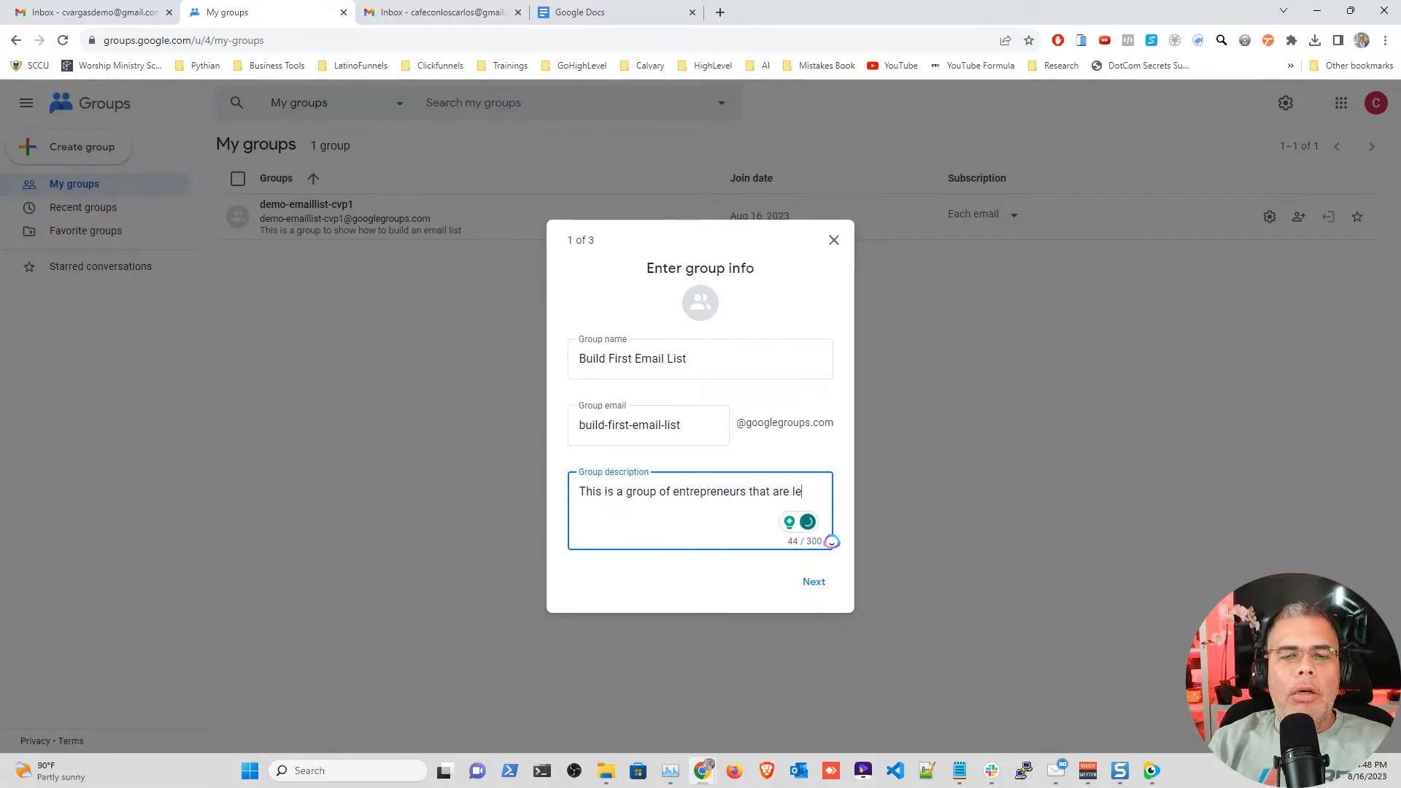
text(arning how to bui)
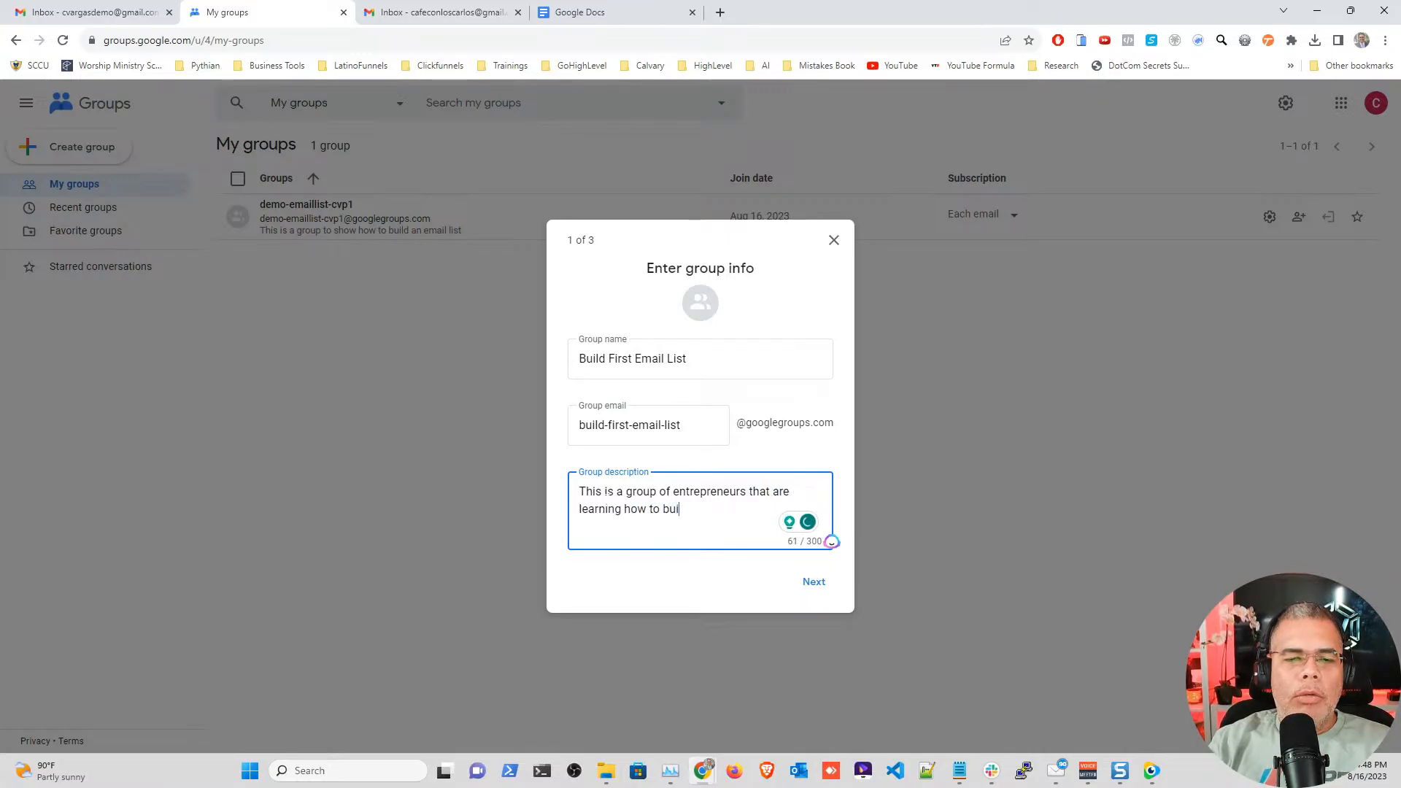
text(ld their email list)
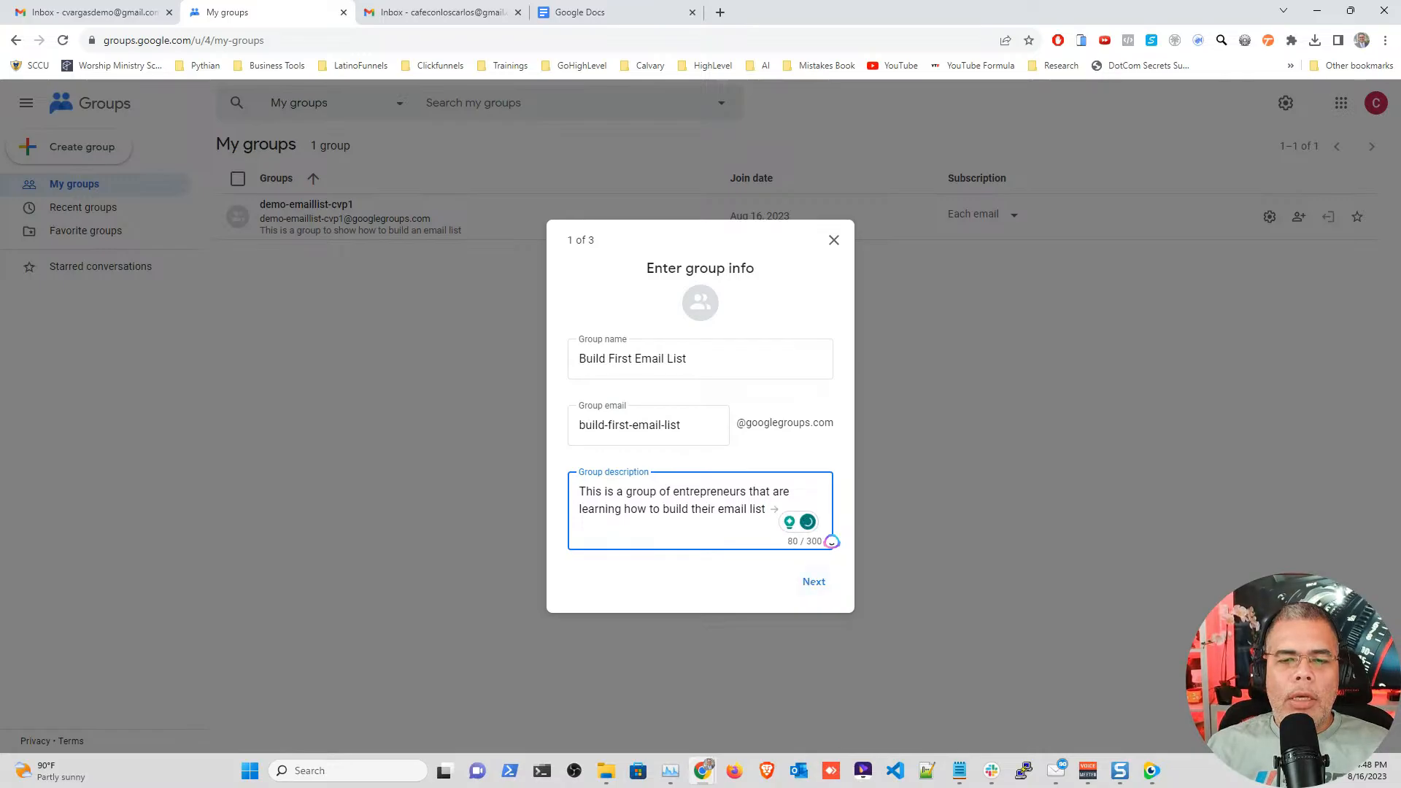
key(Tab)
key(Return)
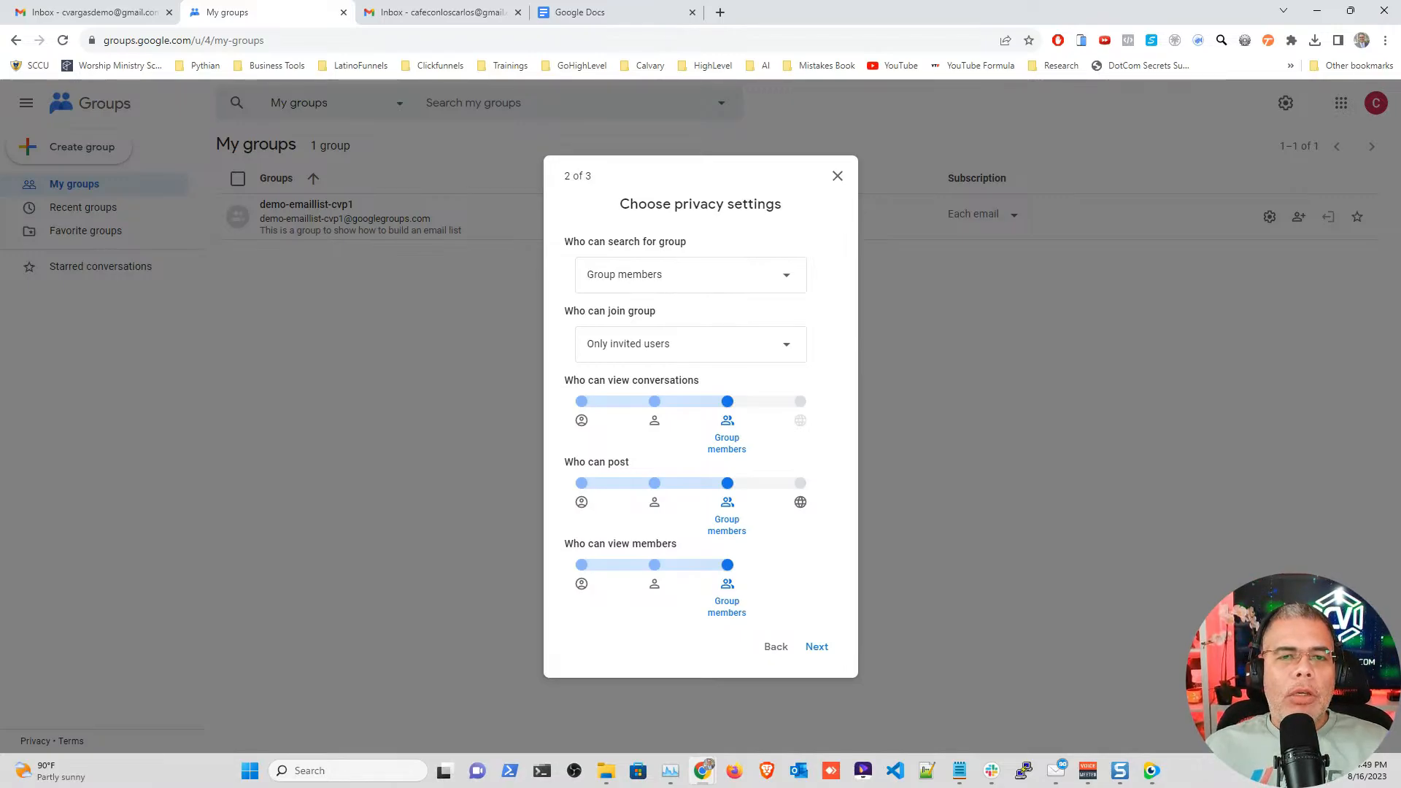
Step: Let group members search, anyone join, and only managers post and view members
click(785, 275)
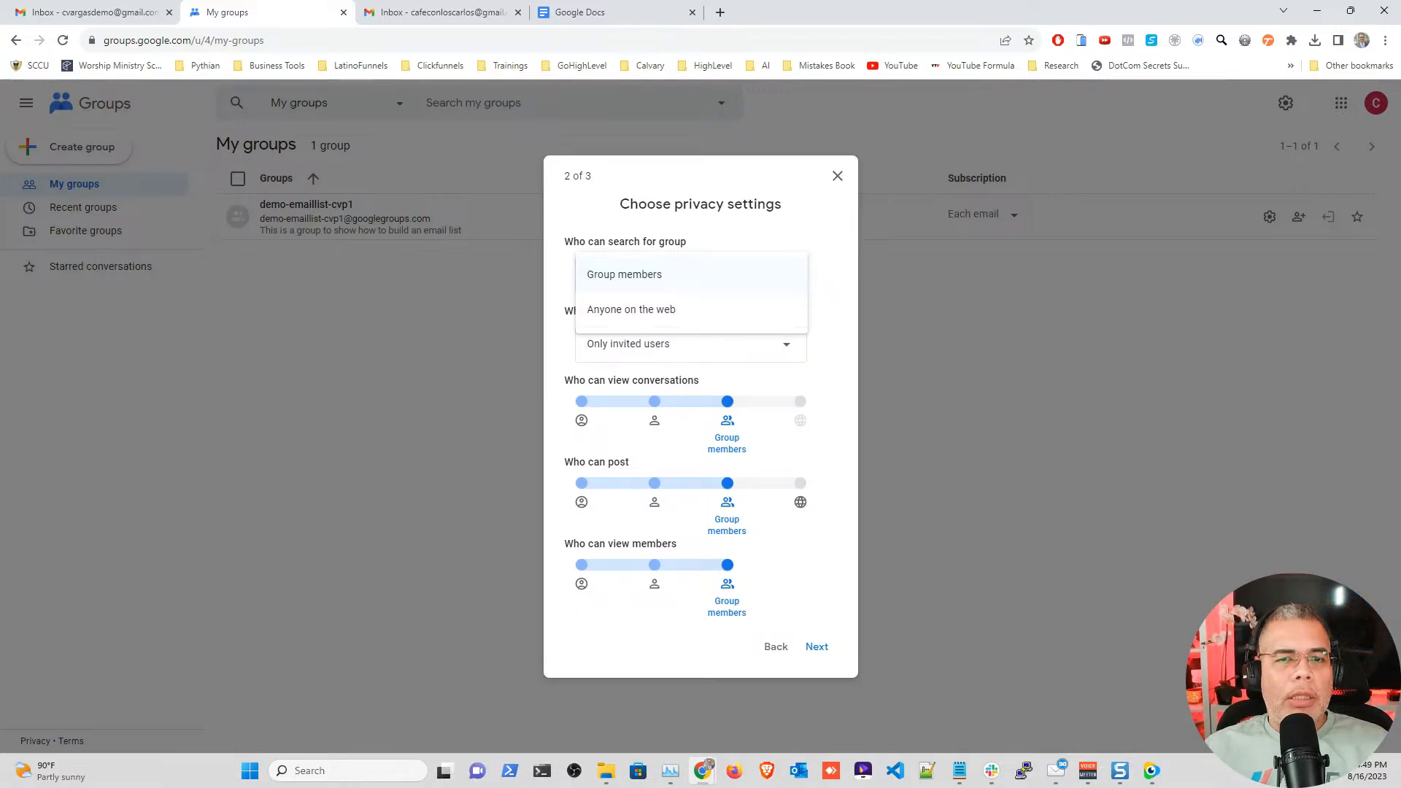
click(625, 274)
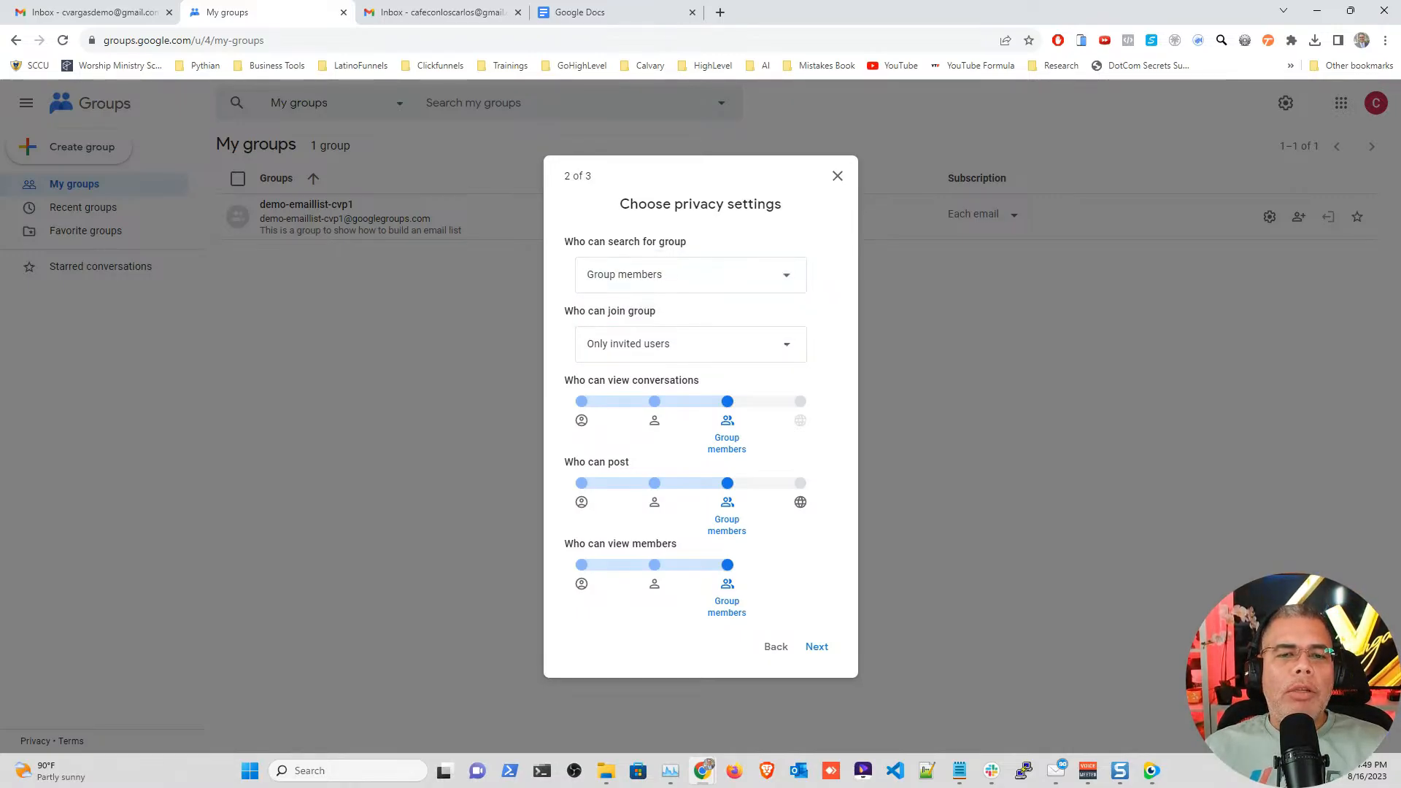
click(775, 344)
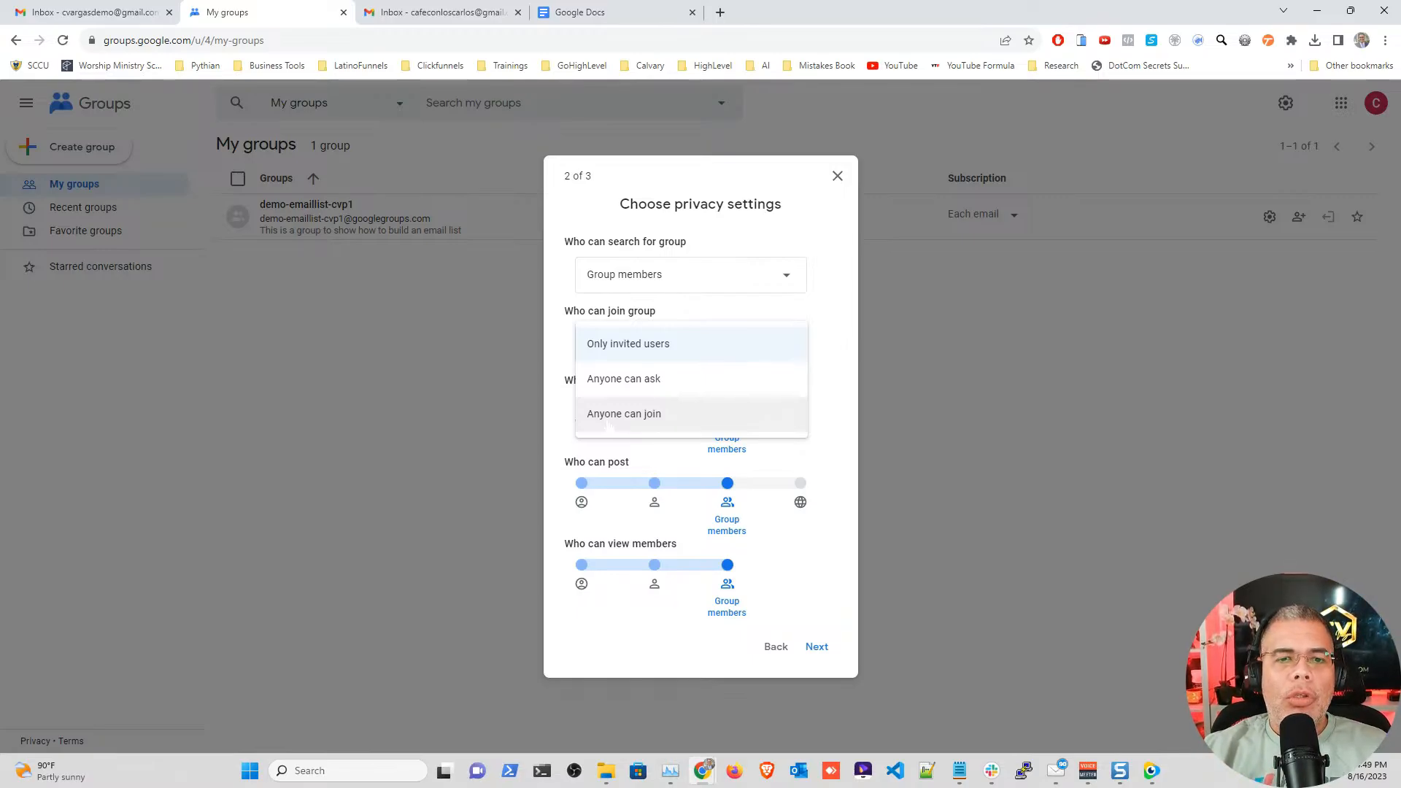
click(607, 414)
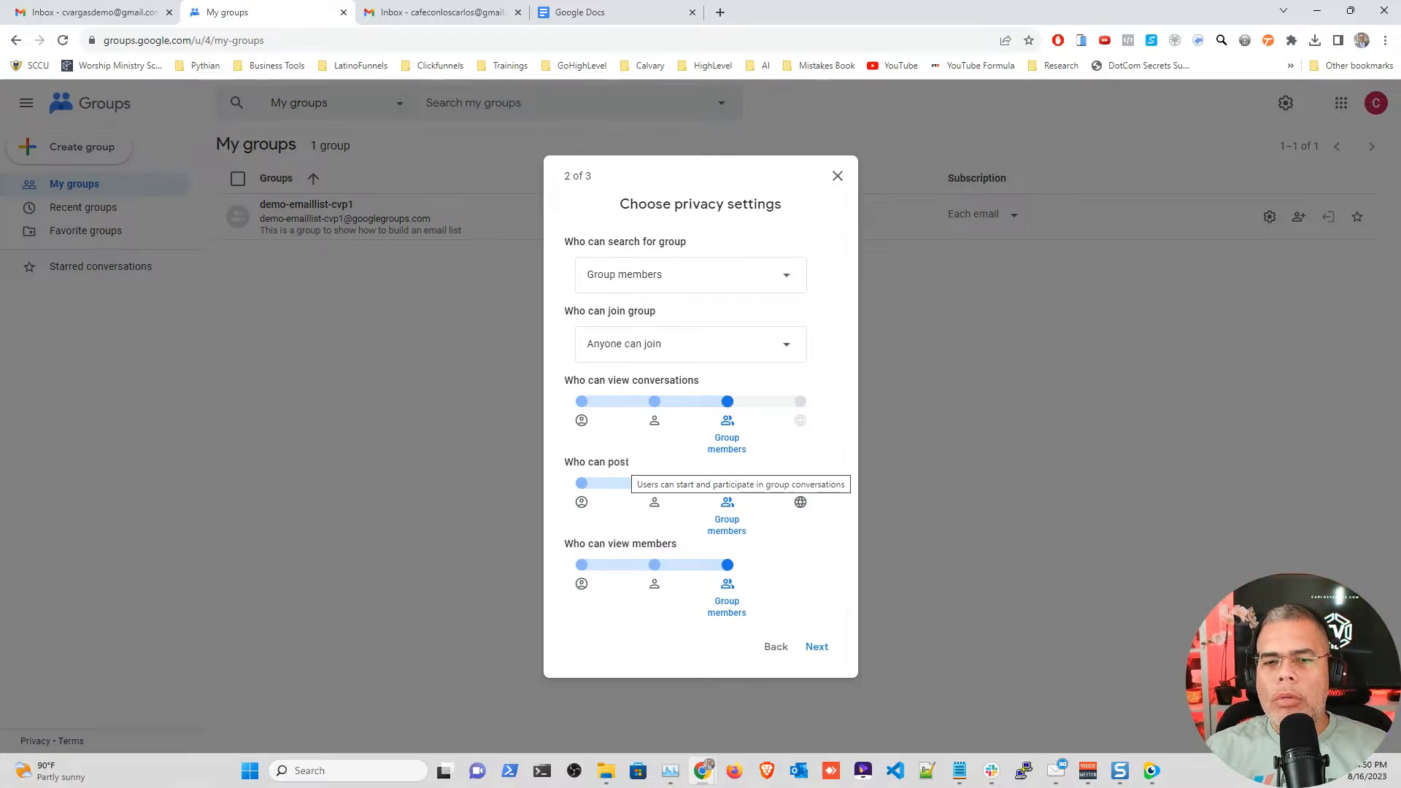
click(653, 484)
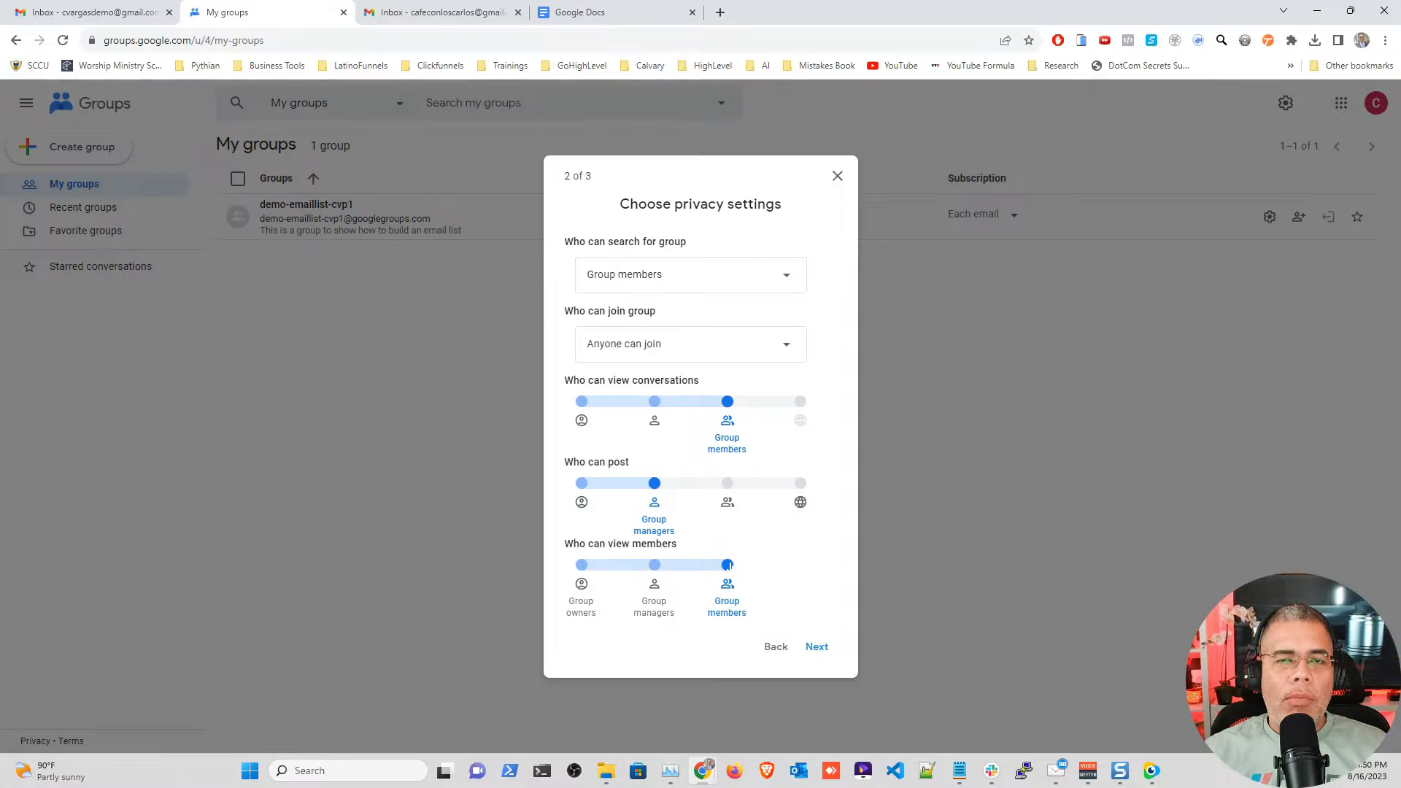
click(654, 564)
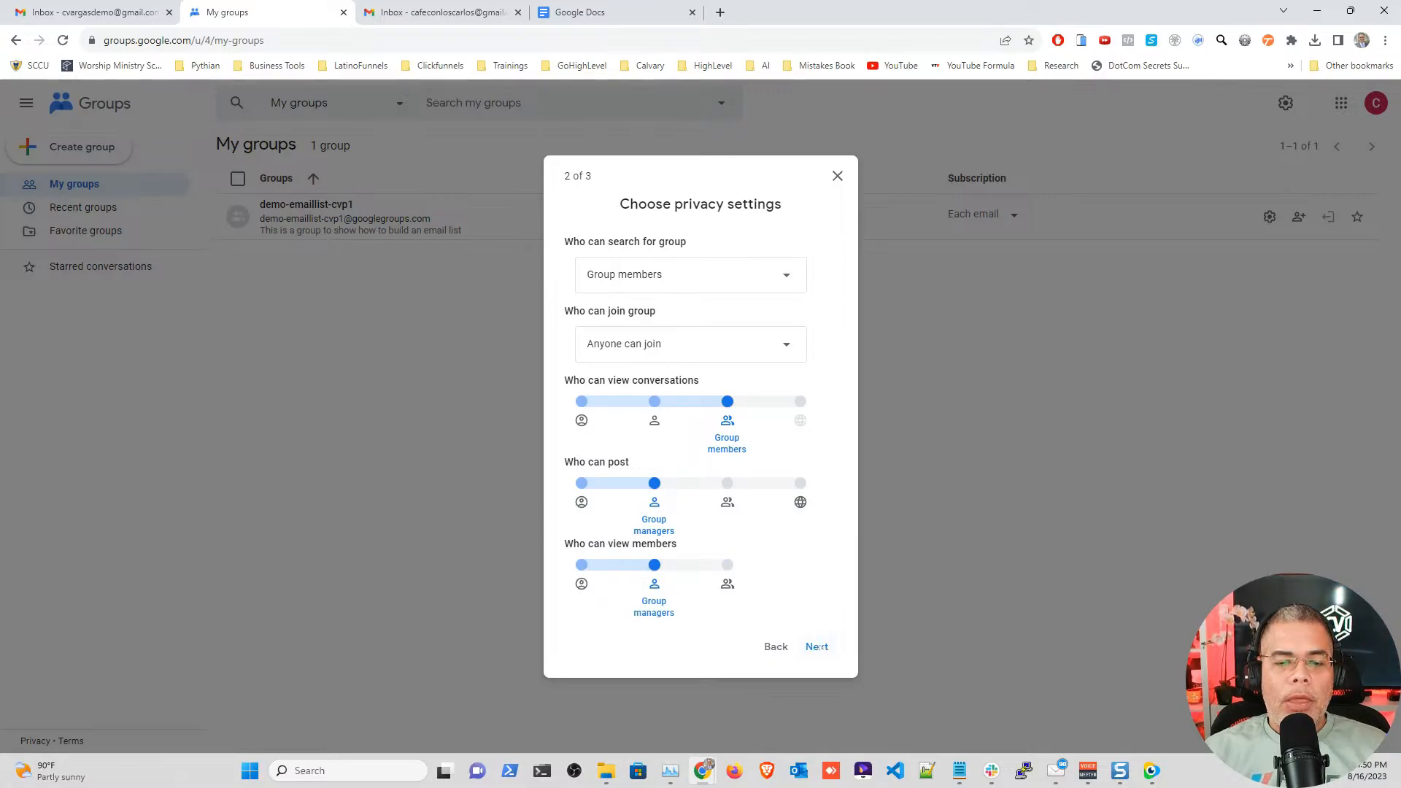
click(816, 646)
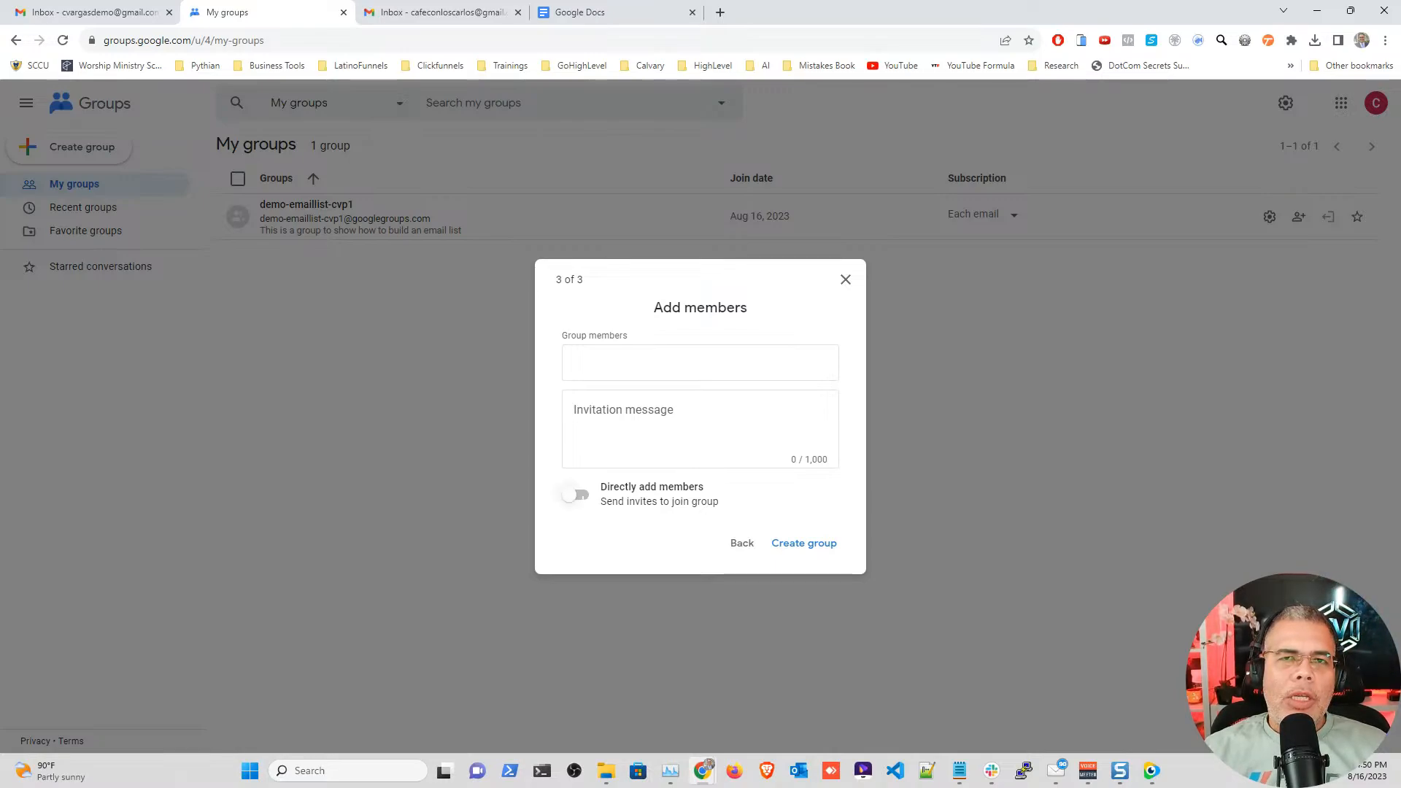
Step: Directly add the member's email address, skip the welcome message, keep Each email delivery, and submit
click(576, 495)
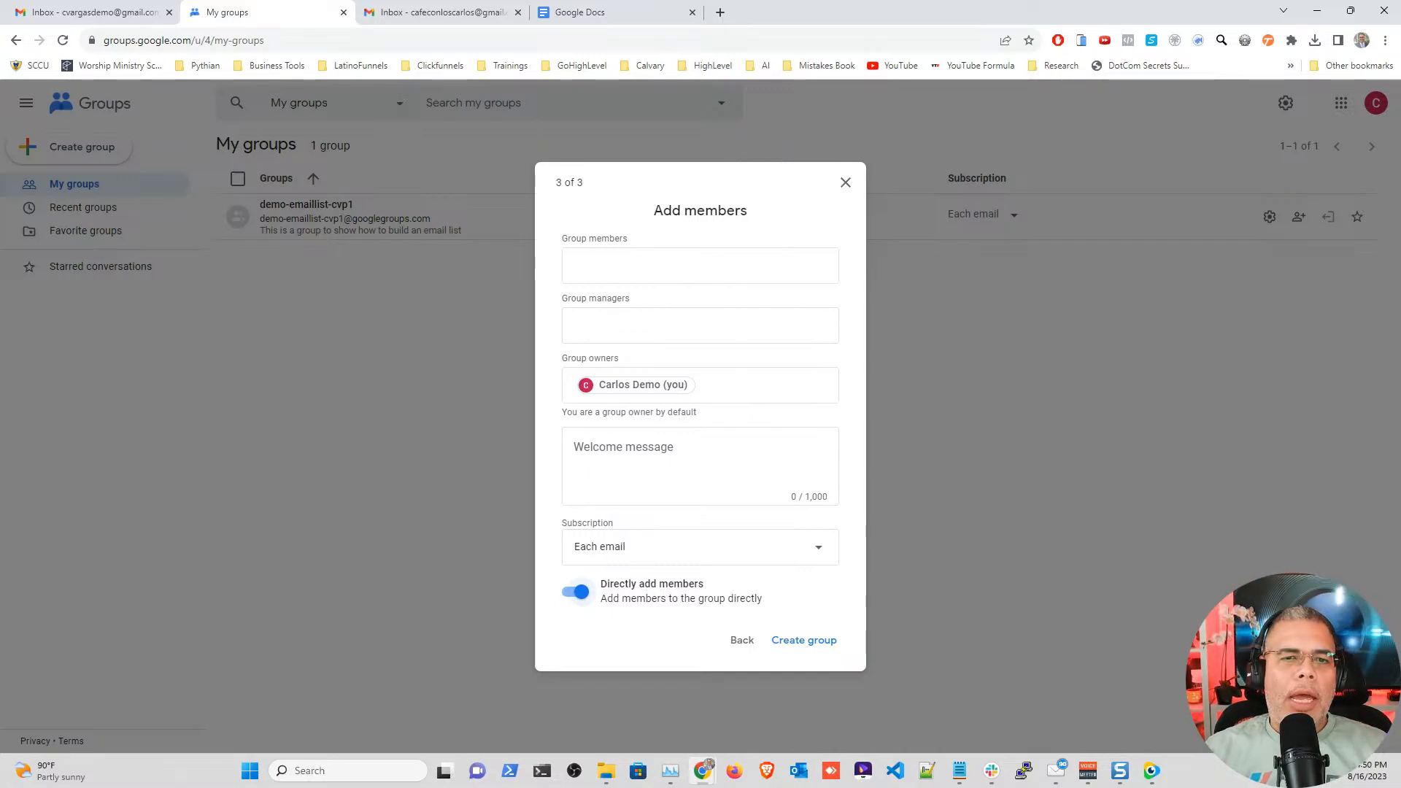
click(583, 265)
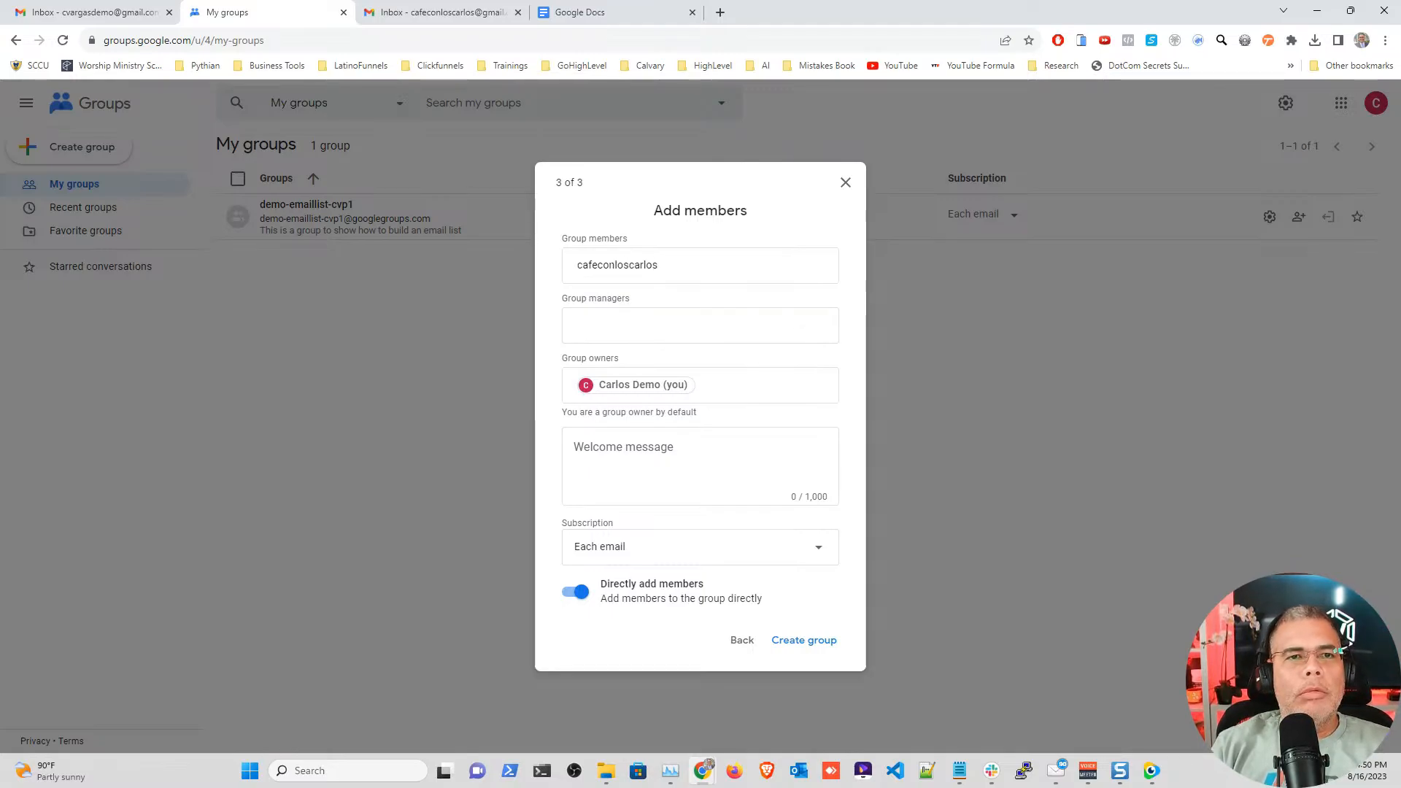
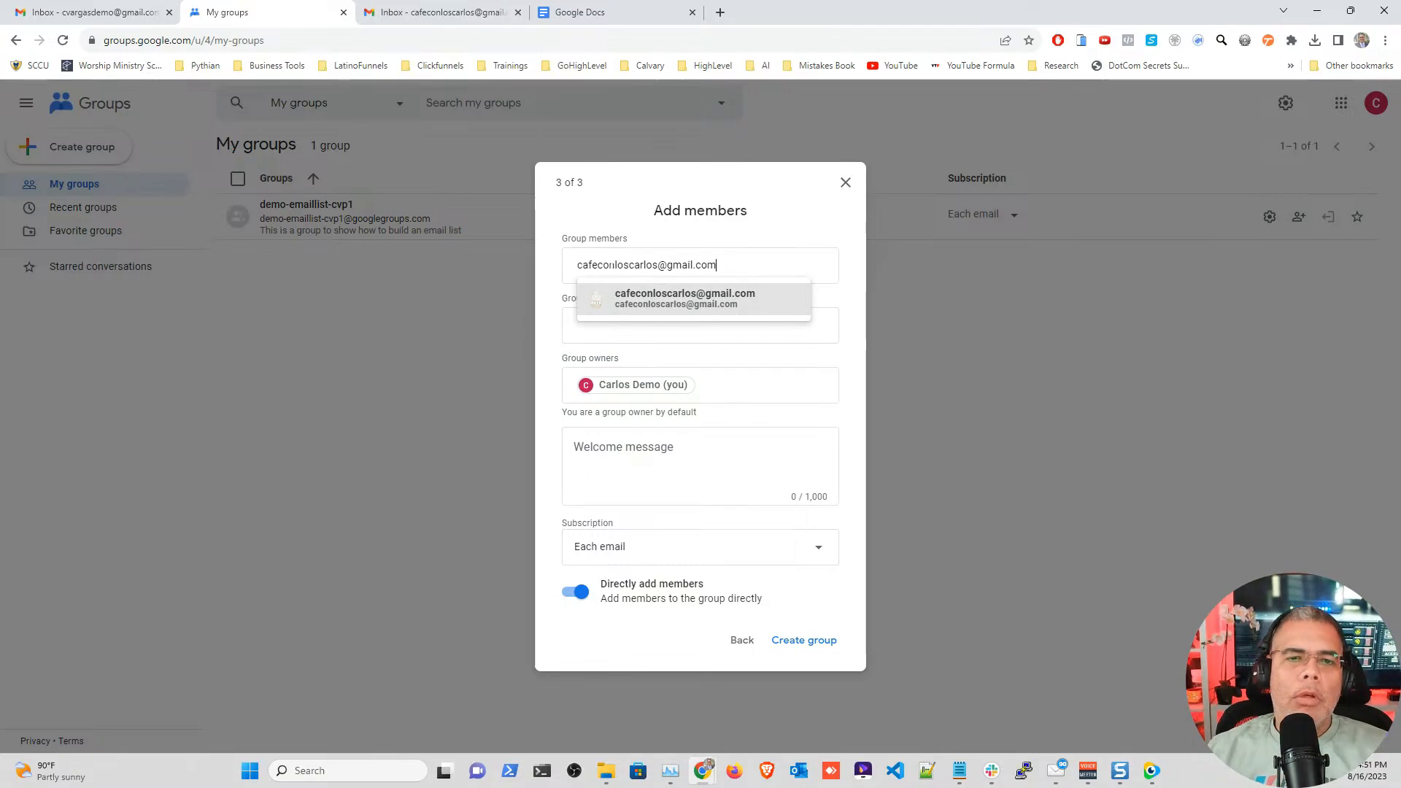
click(621, 299)
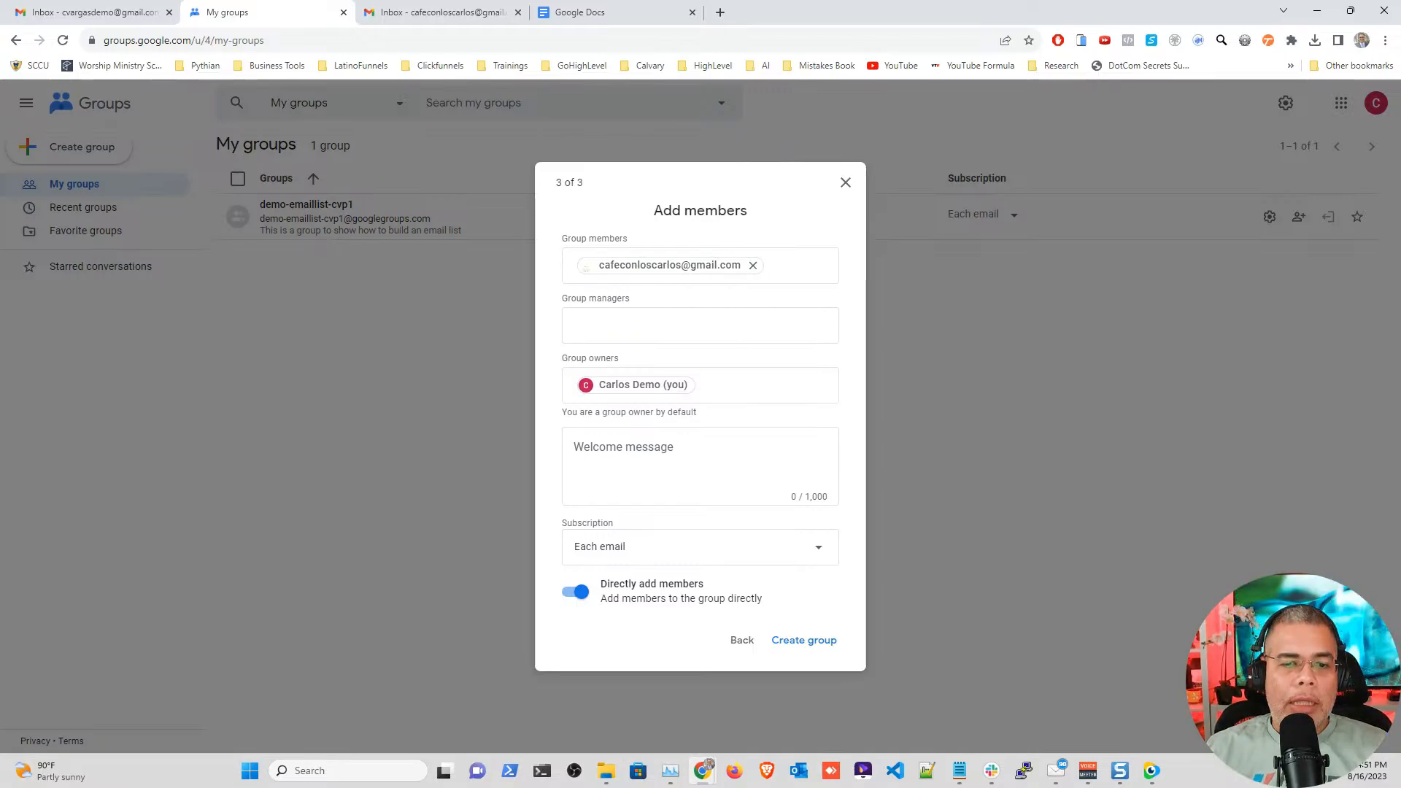
click(656, 456)
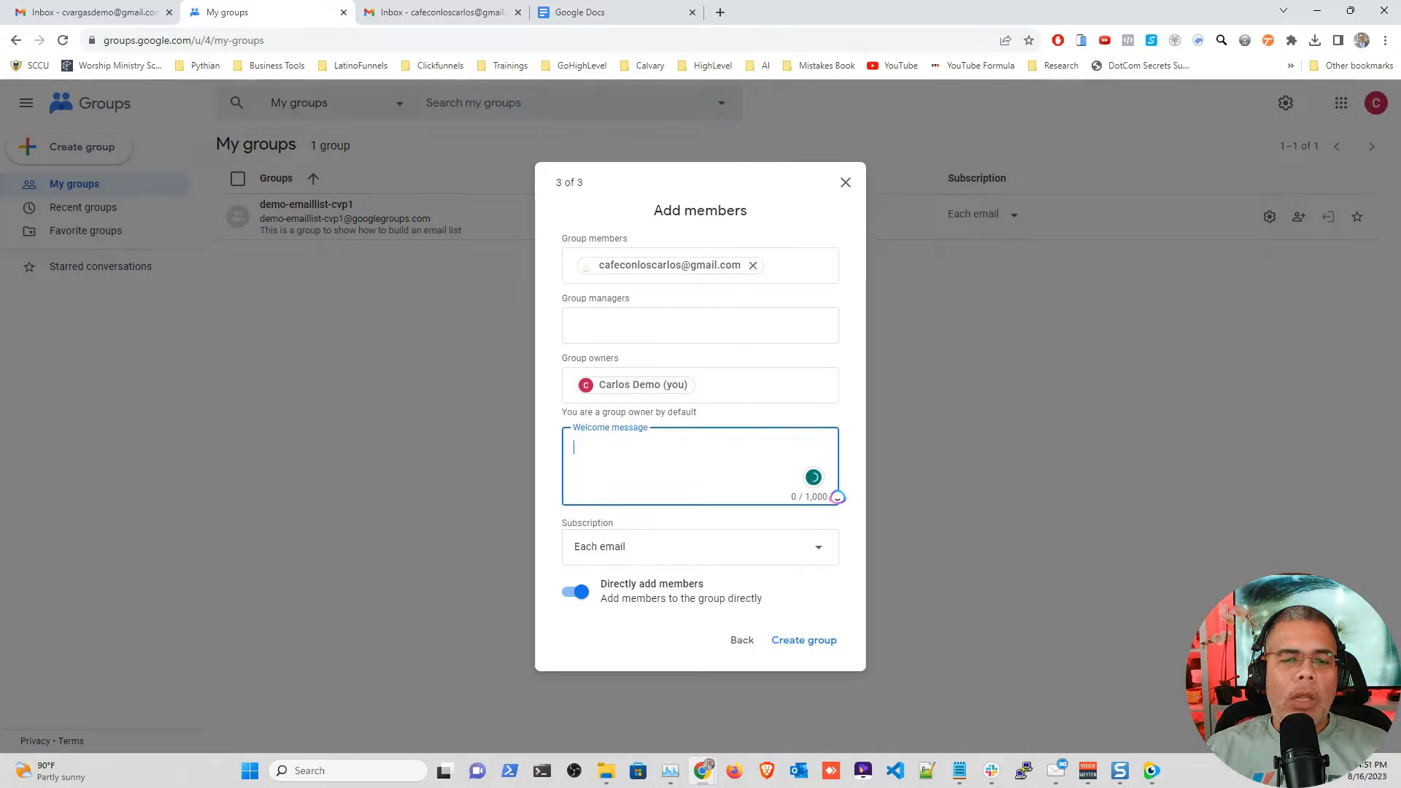
click(538, 441)
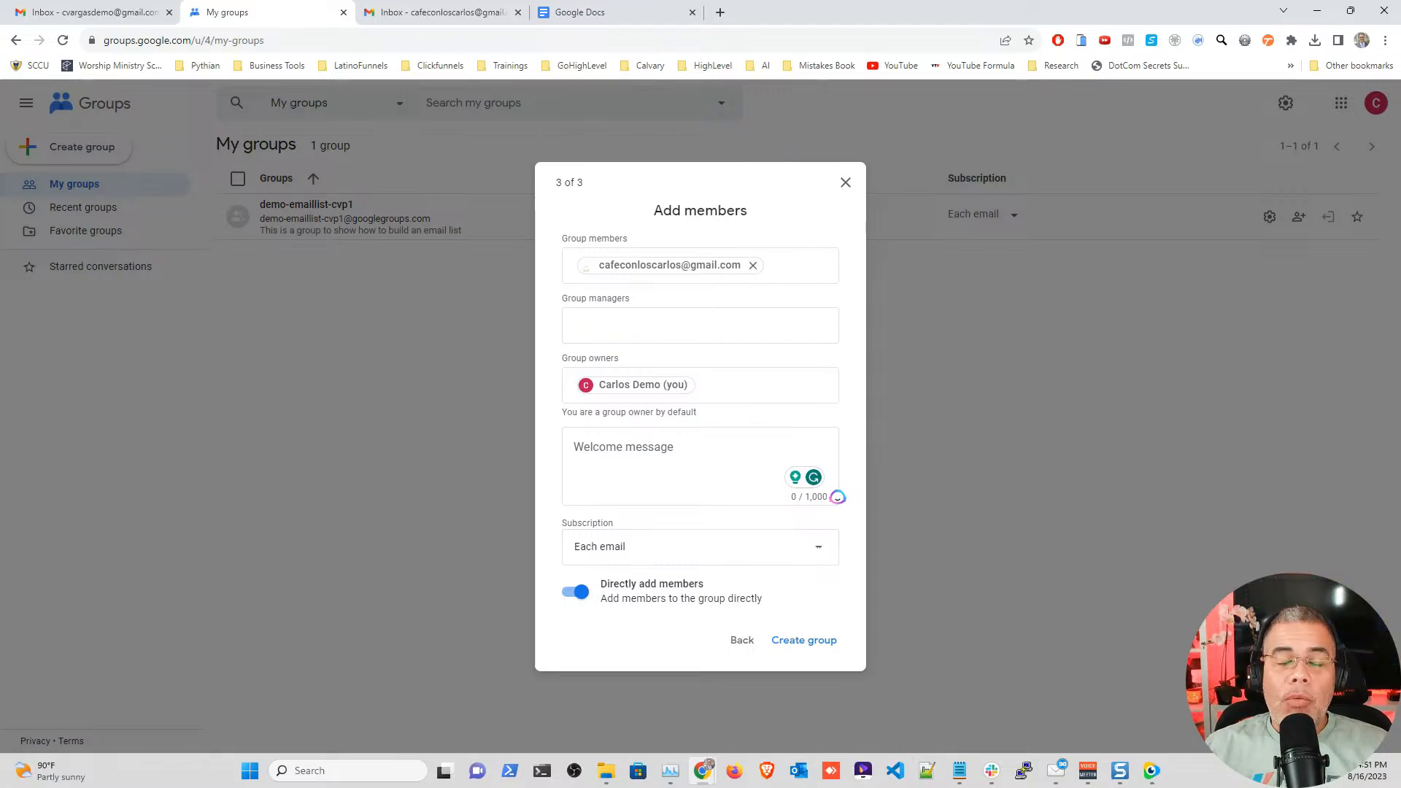
click(818, 547)
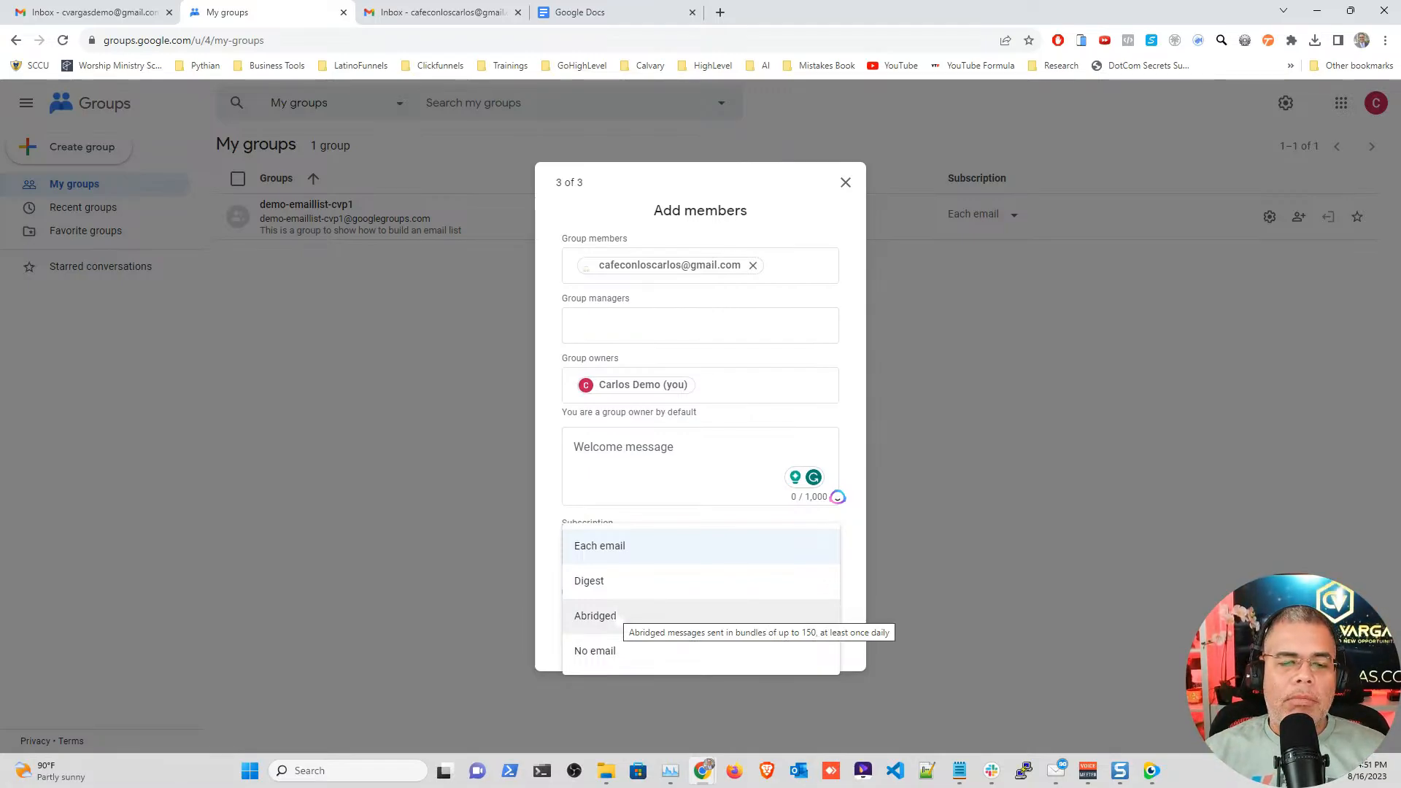
click(642, 546)
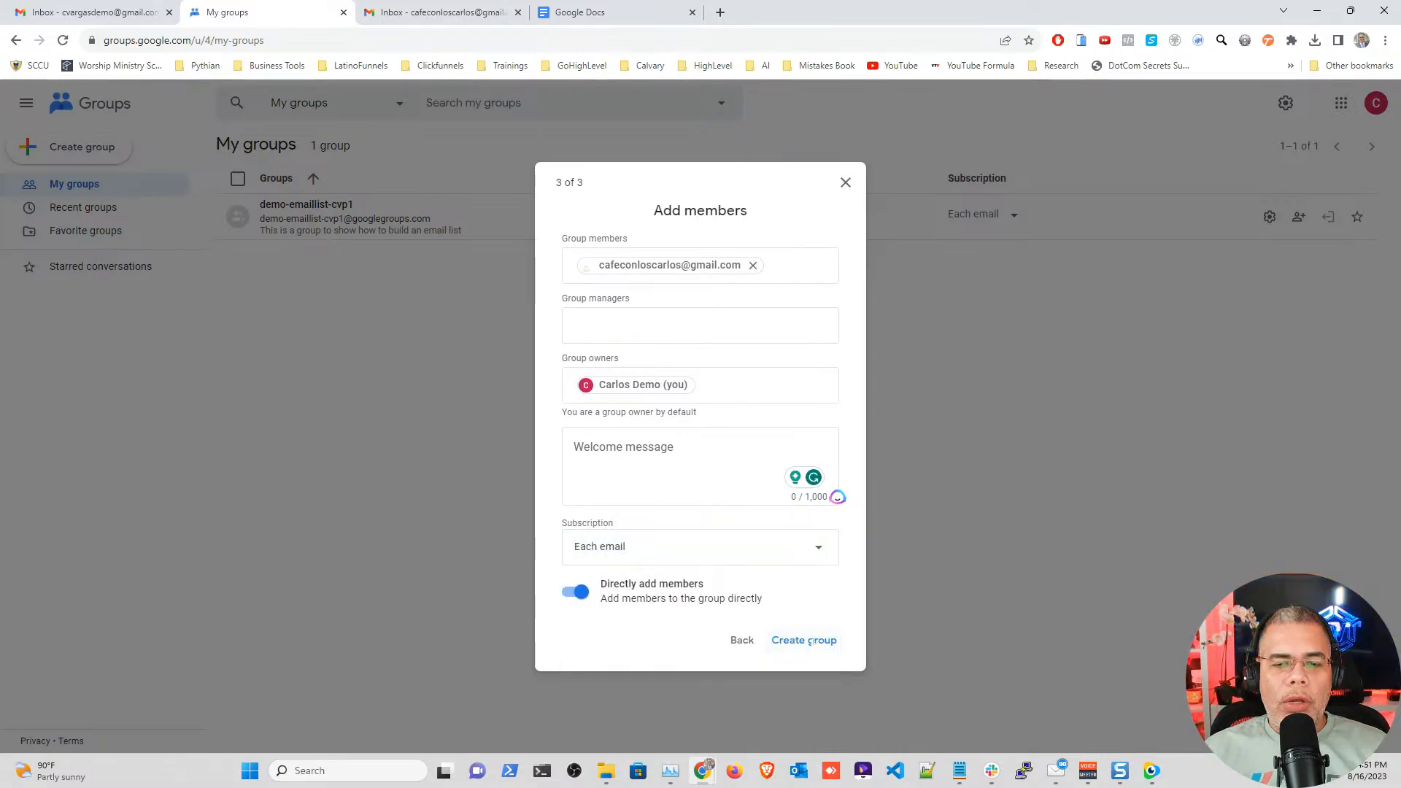
click(809, 641)
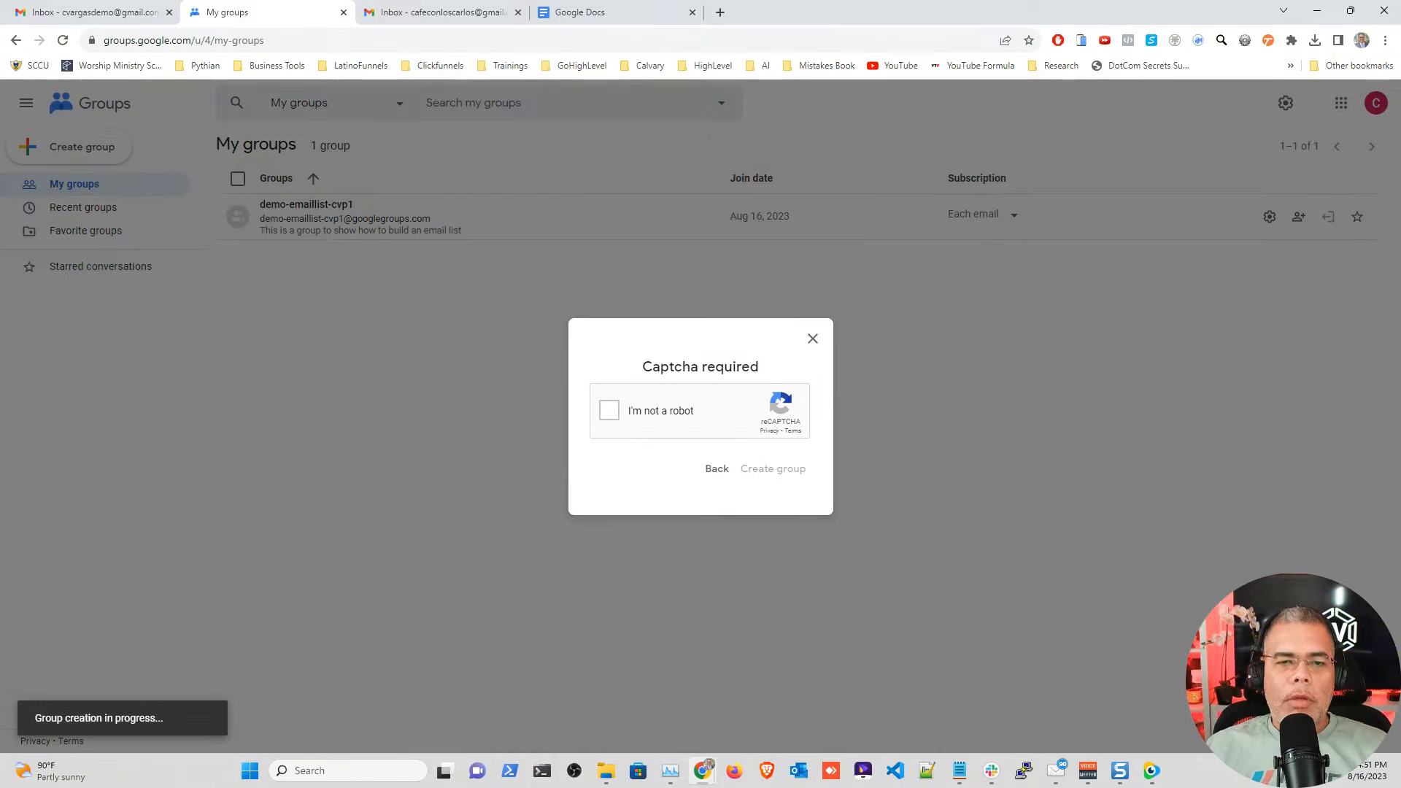
Step: Pass the captcha to create the group and open its page
click(610, 410)
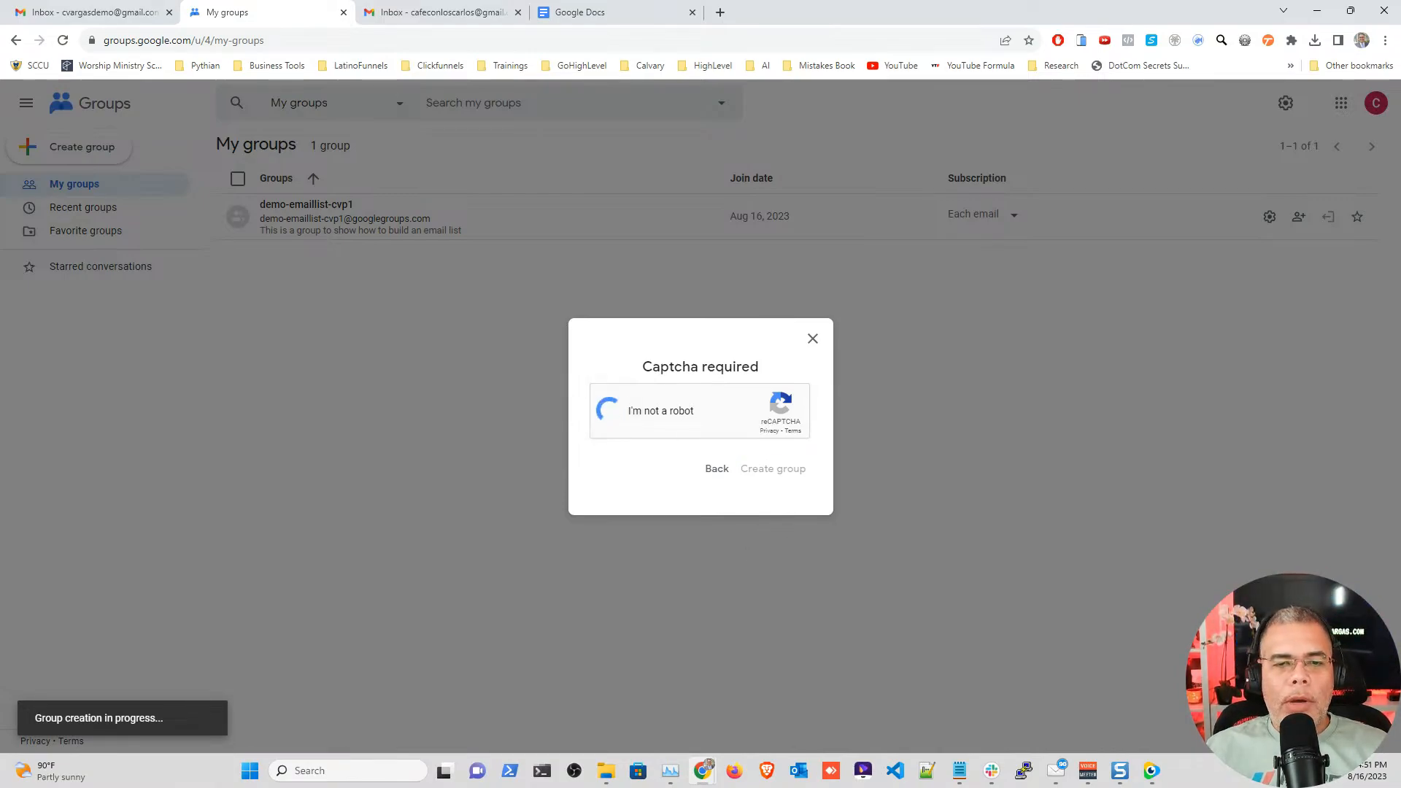
click(778, 469)
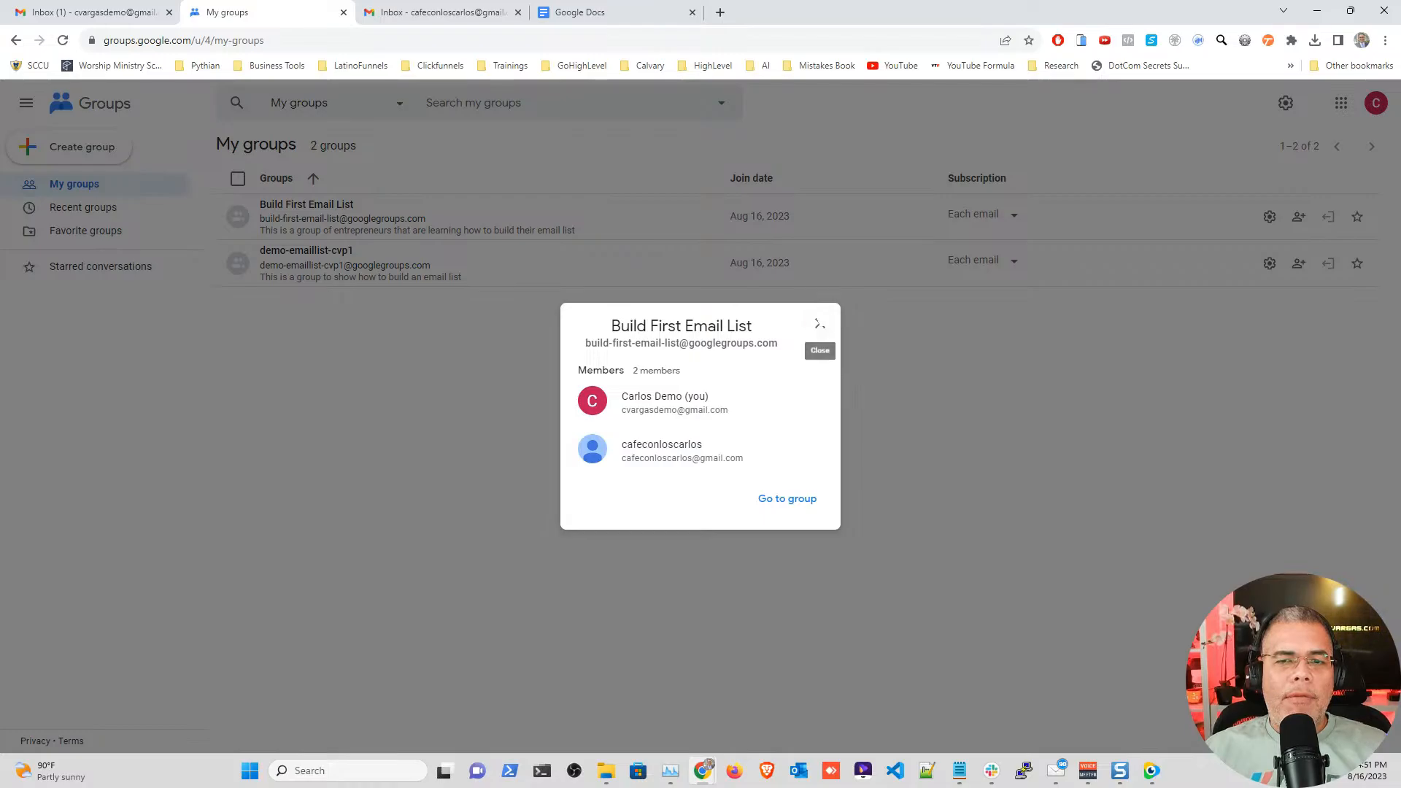
click(787, 499)
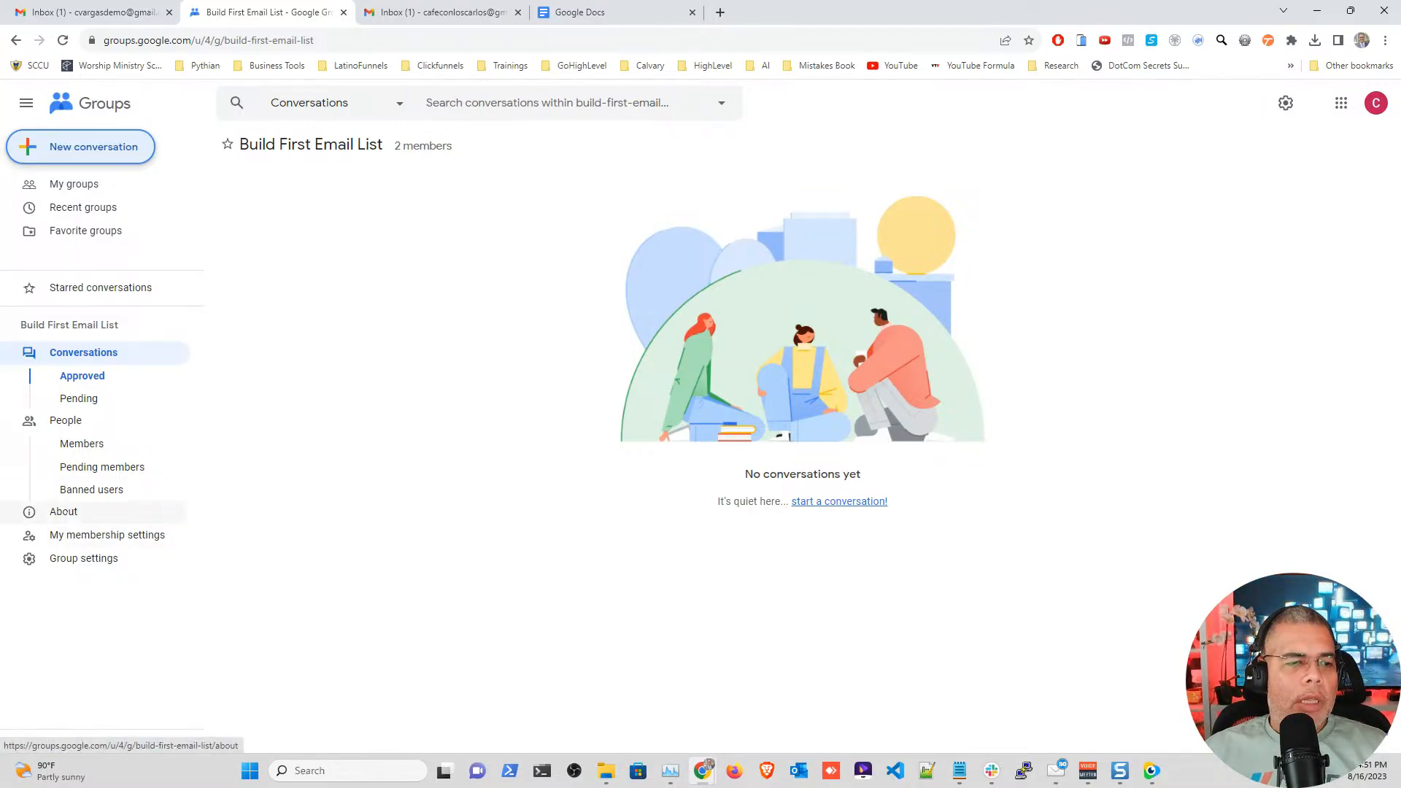
Step: Copy the group's email address from its About page
click(70, 512)
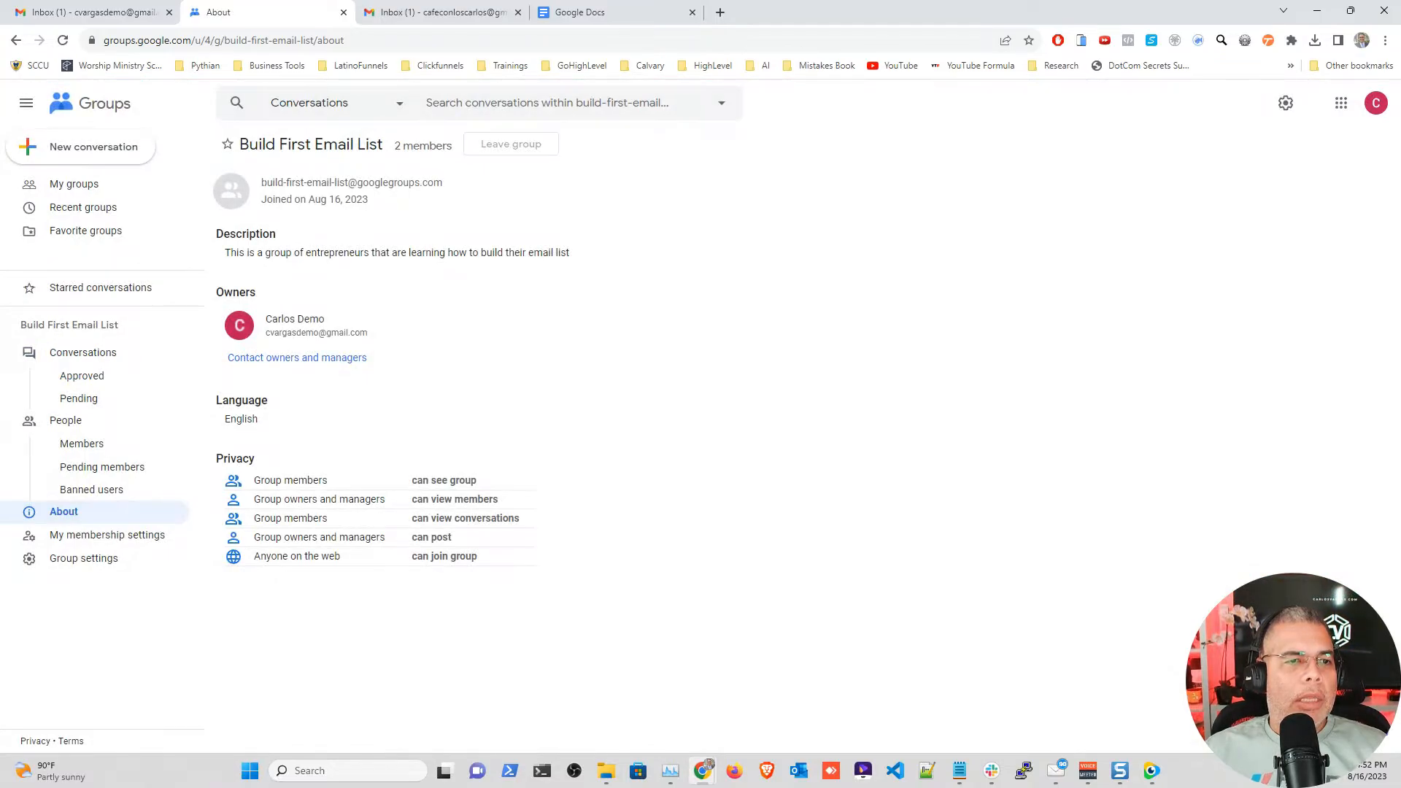
drag(261, 182, 431, 183)
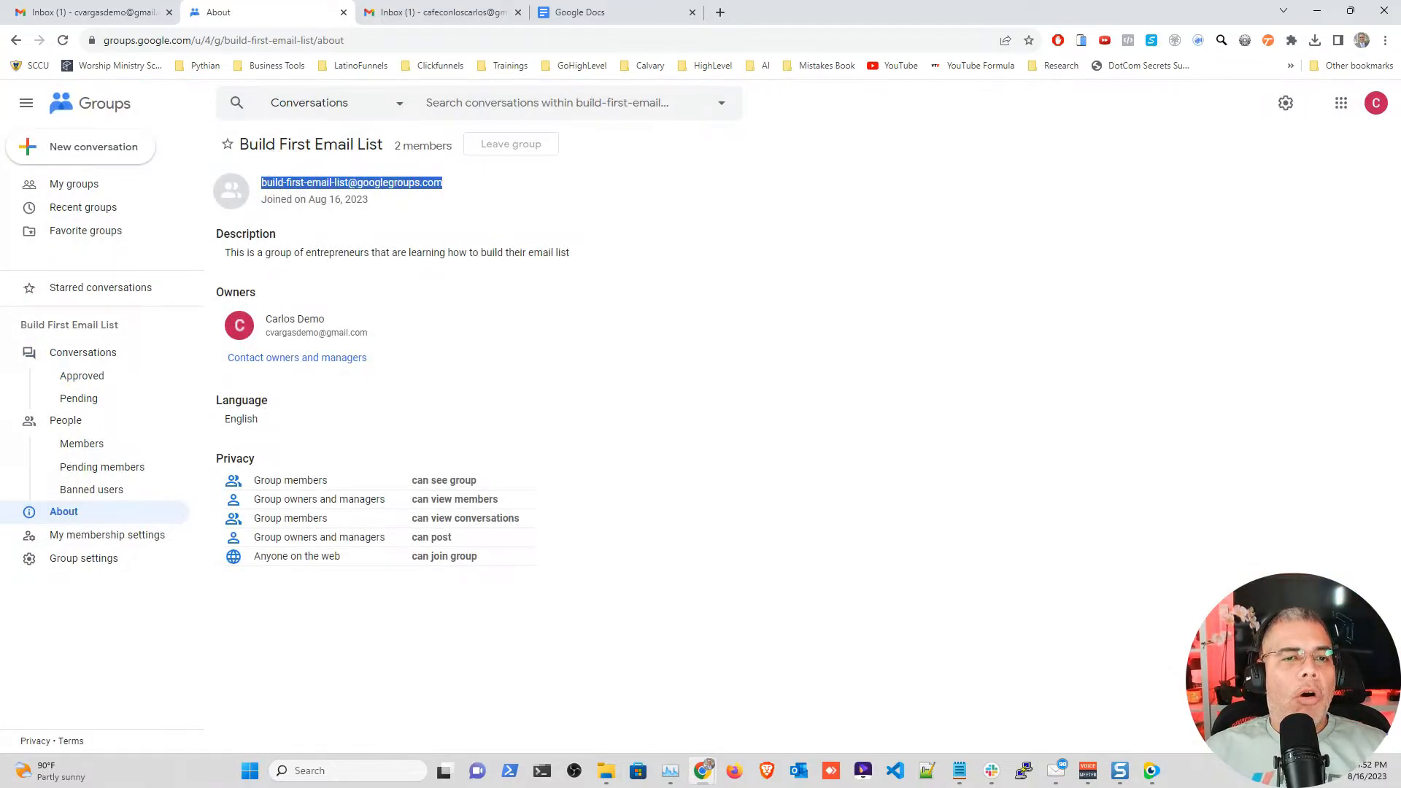
right_click(418, 182)
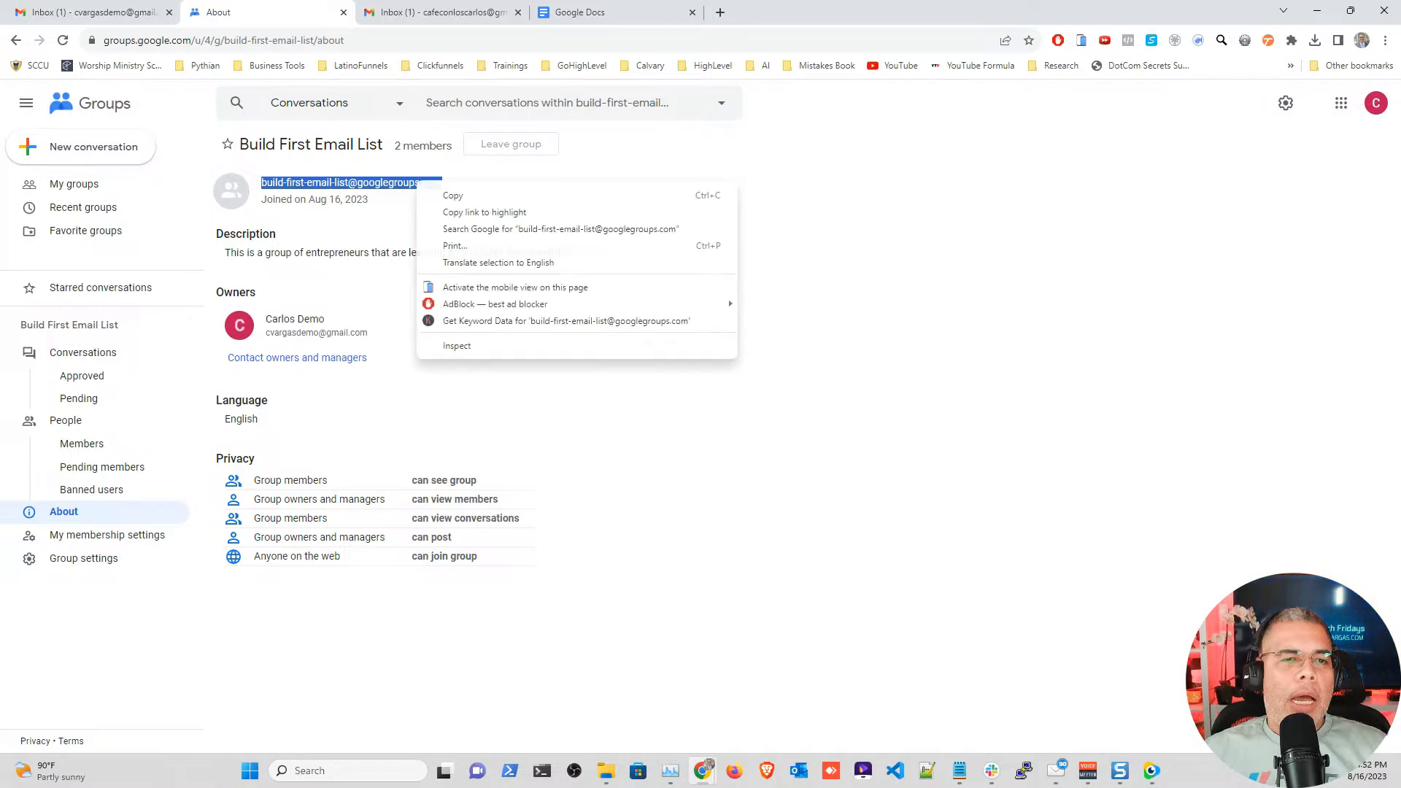
click(452, 194)
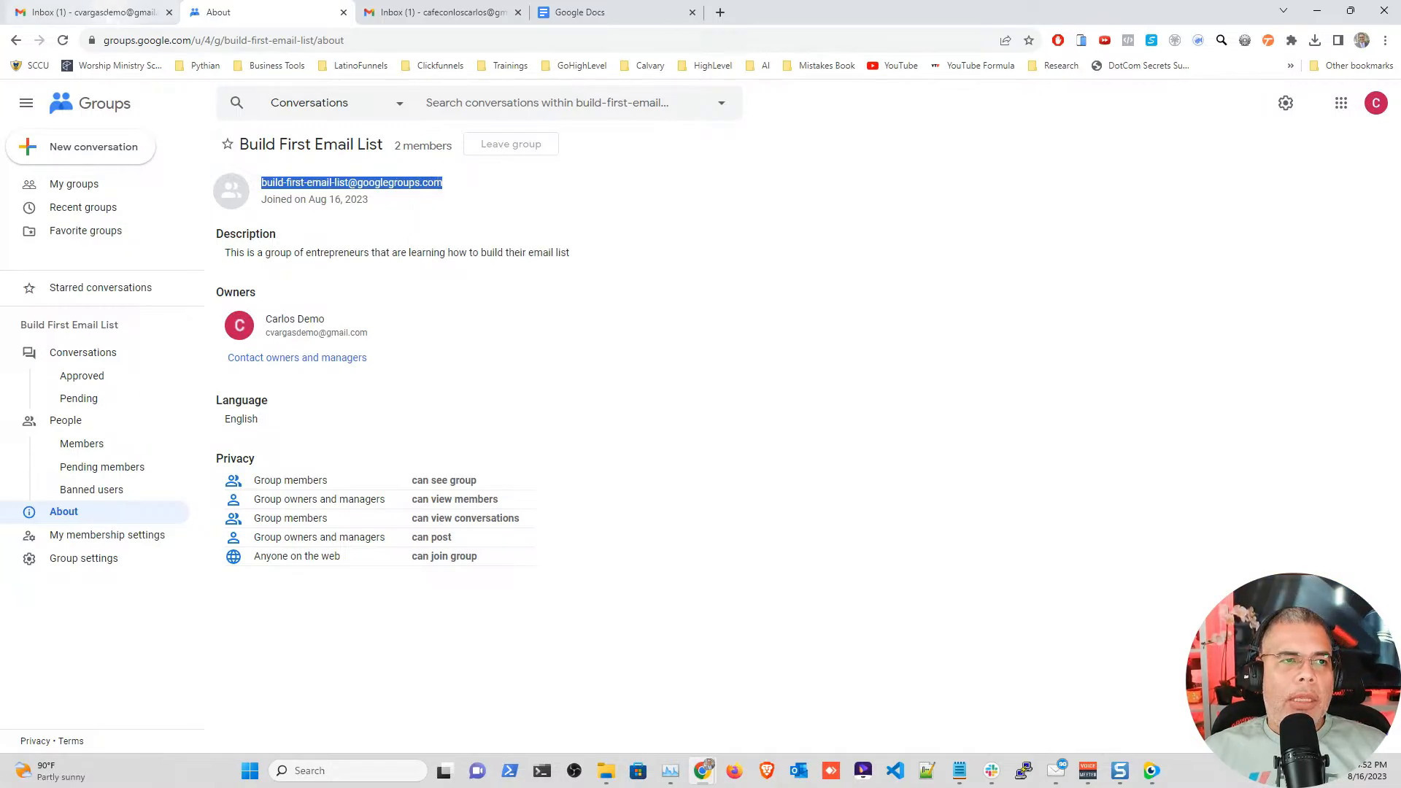
click(106, 14)
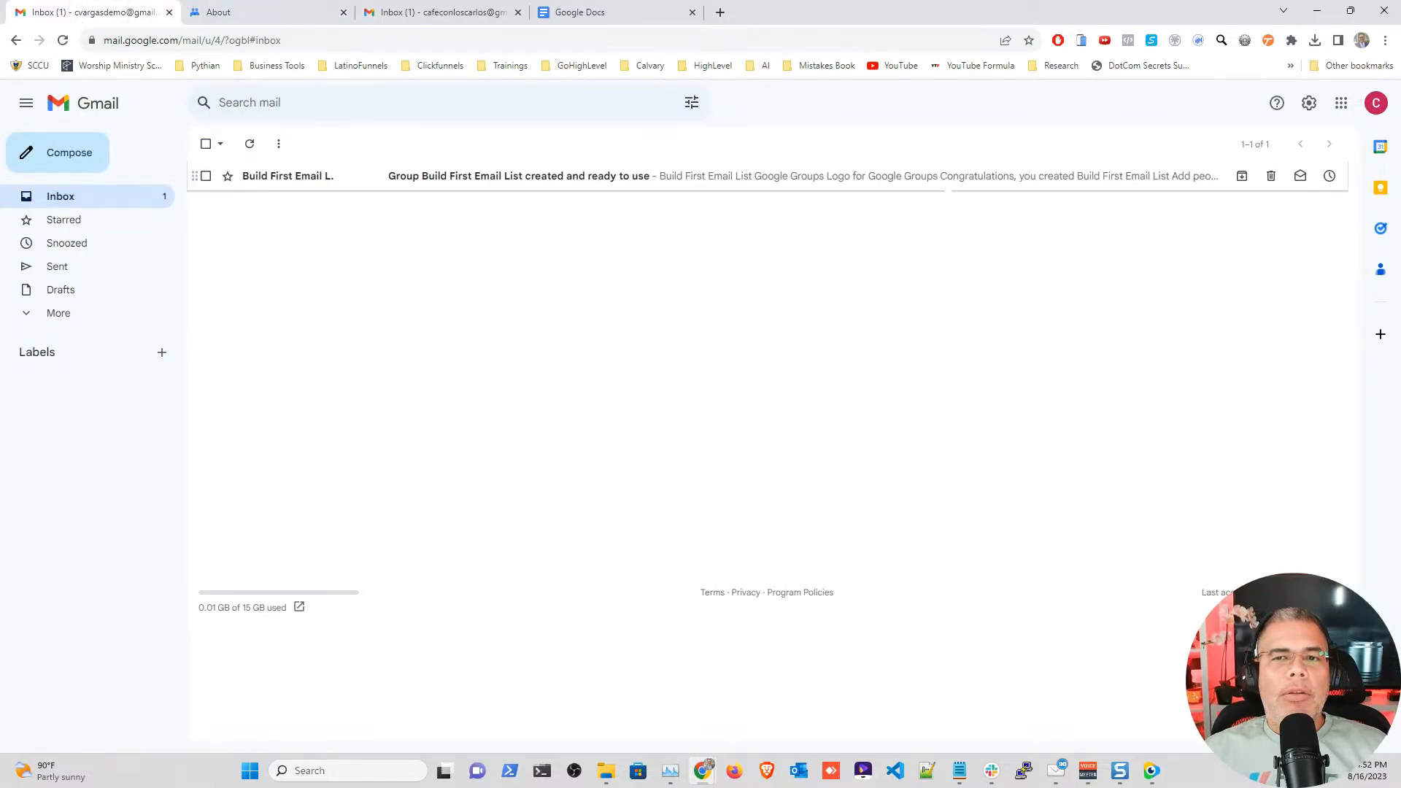
Step: Compose a full-size email to the pasted group address with subject 'This is a welcome Email To The Group/Email List'
click(64, 155)
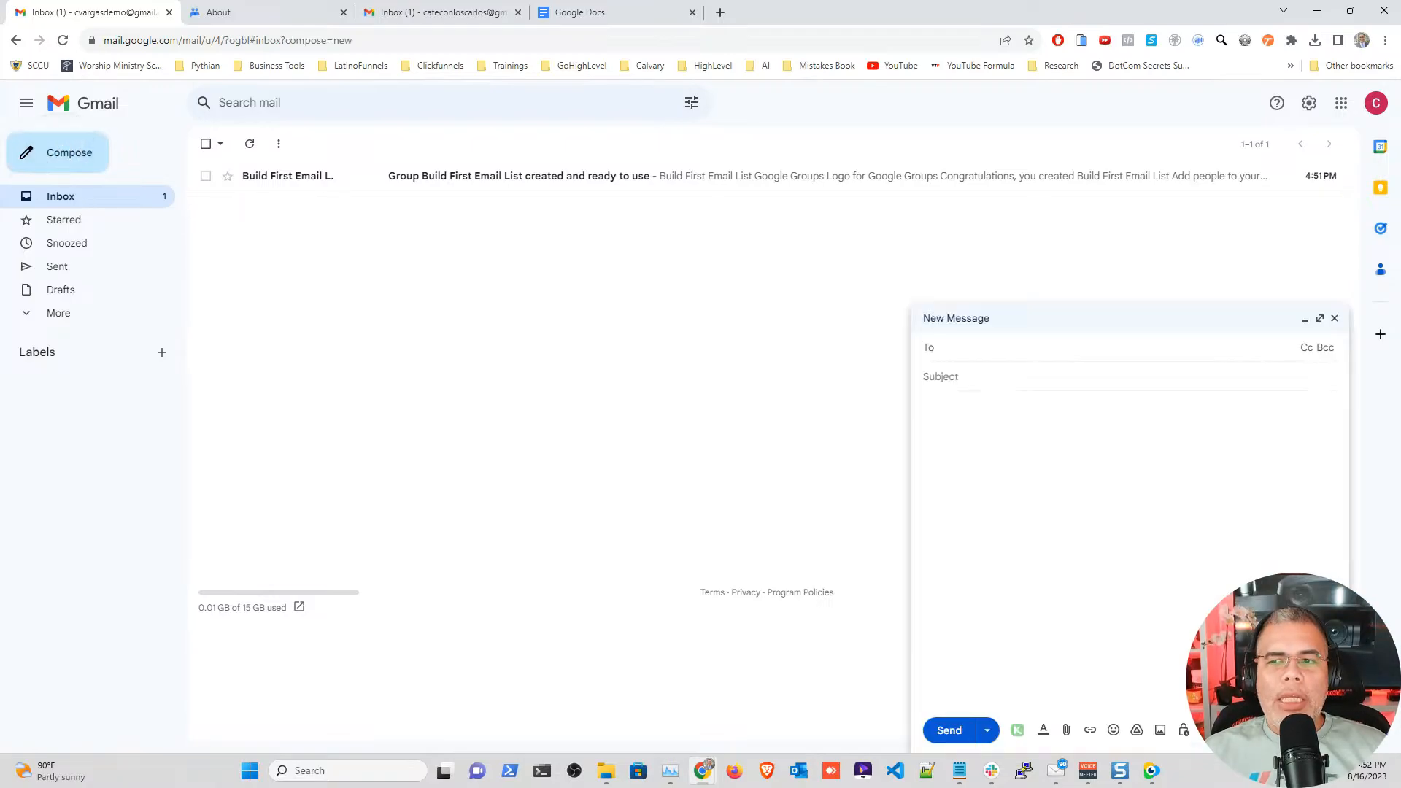
click(1320, 318)
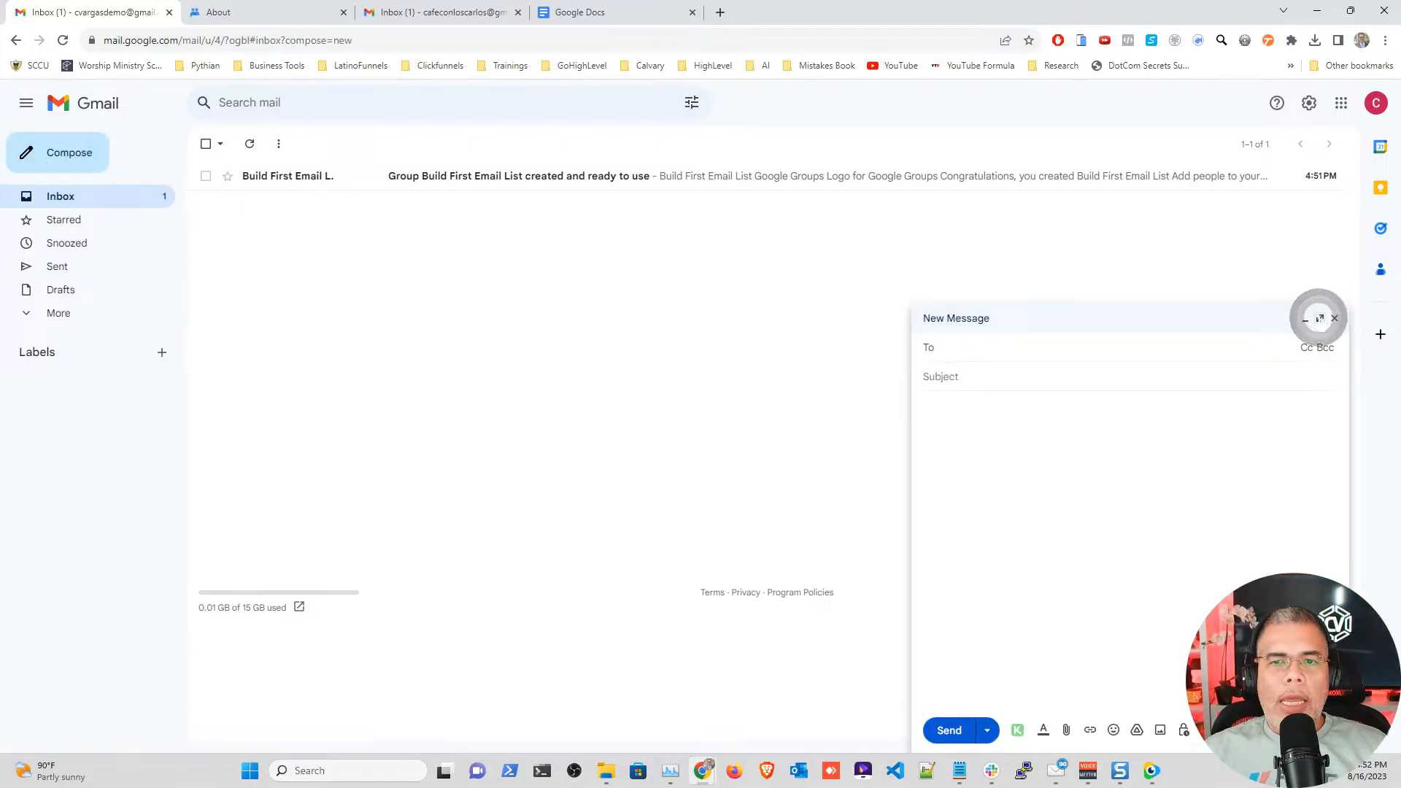
click(142, 153)
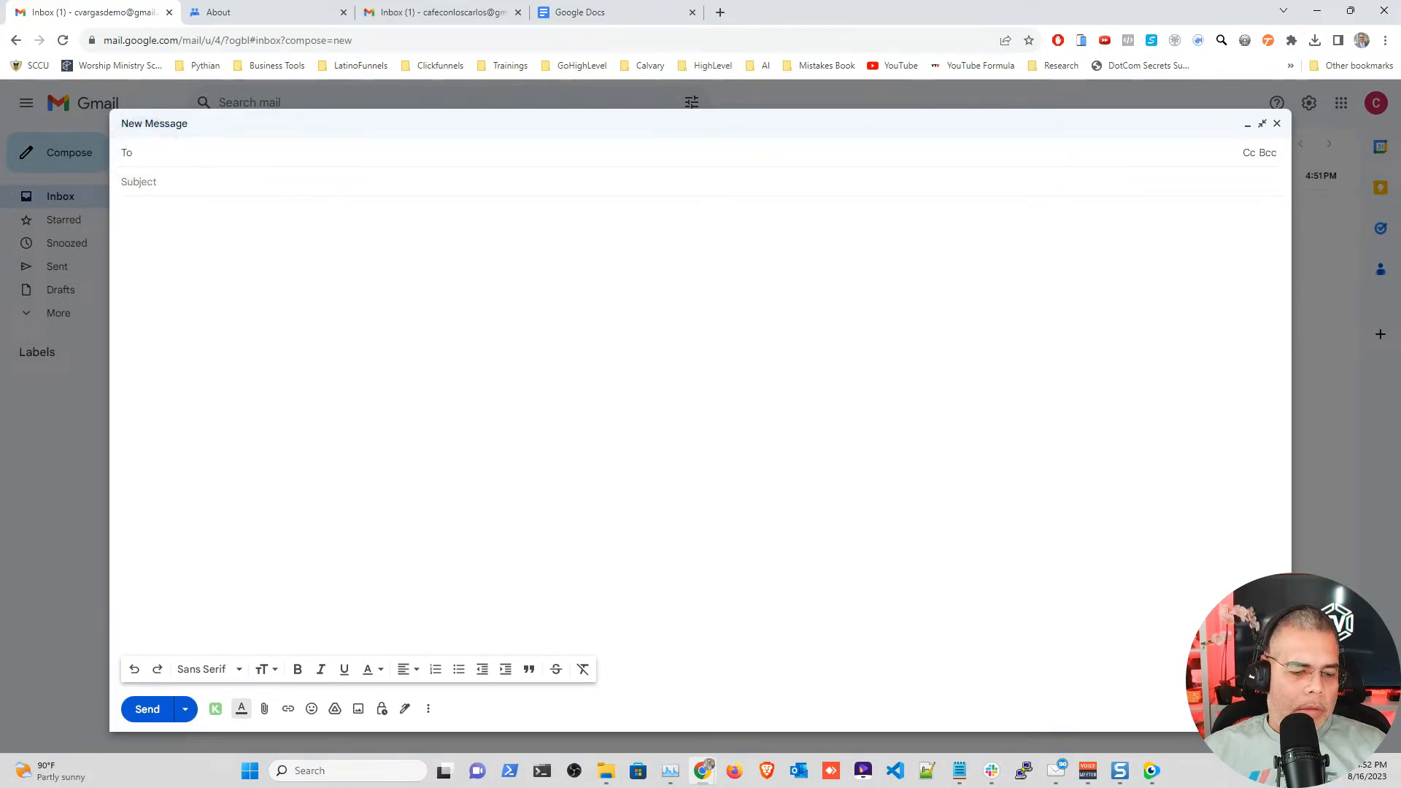
key(ctrl+v)
click(196, 193)
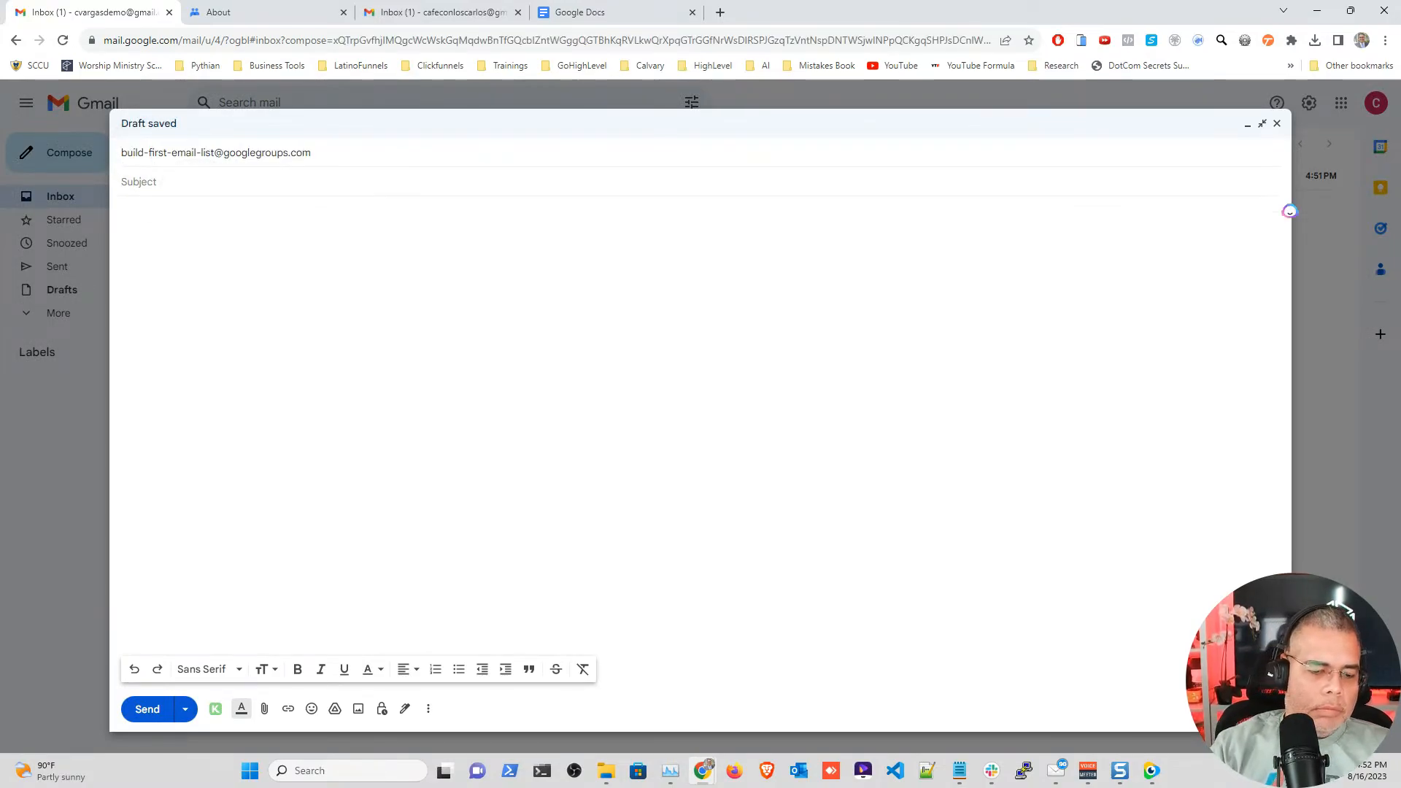
text(This is )
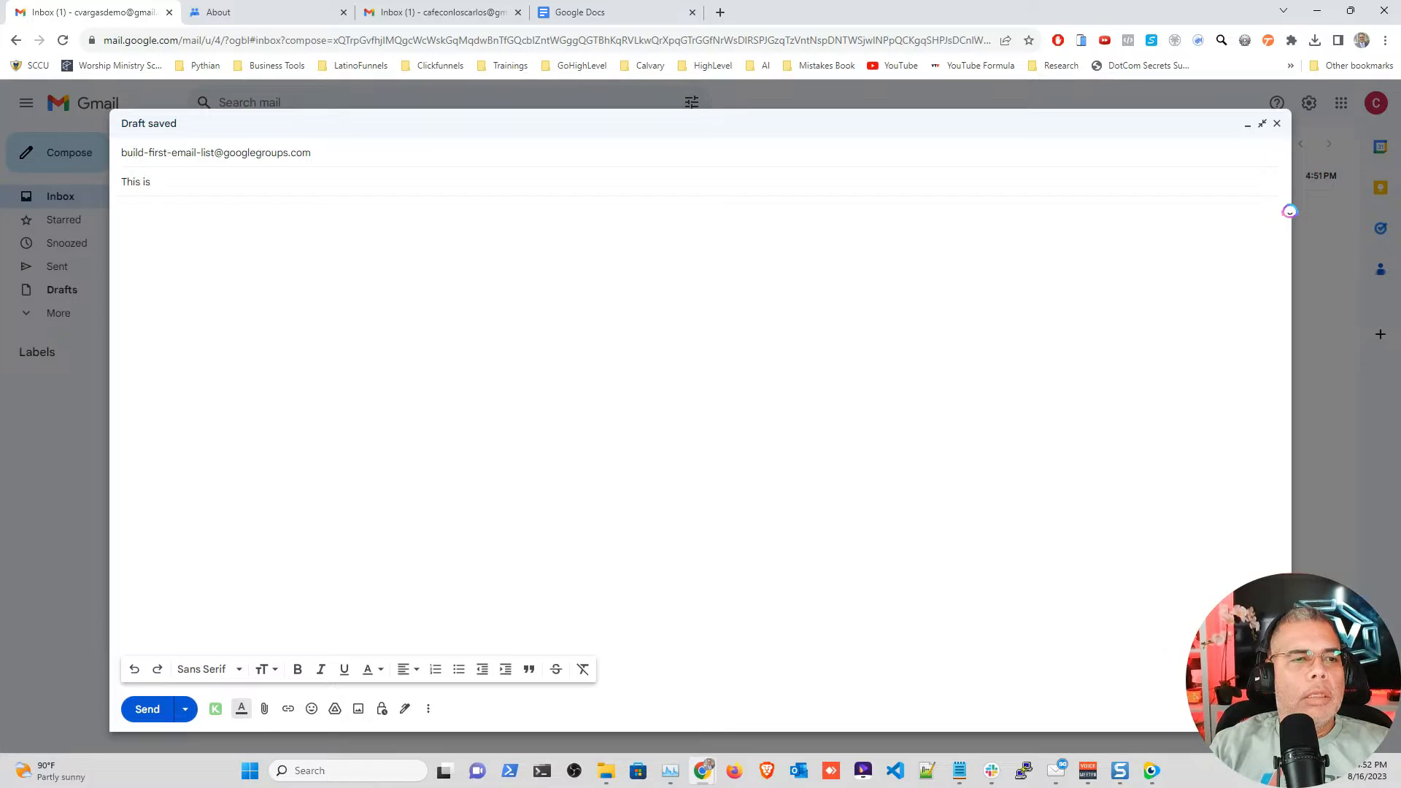
text(a welcome Ema)
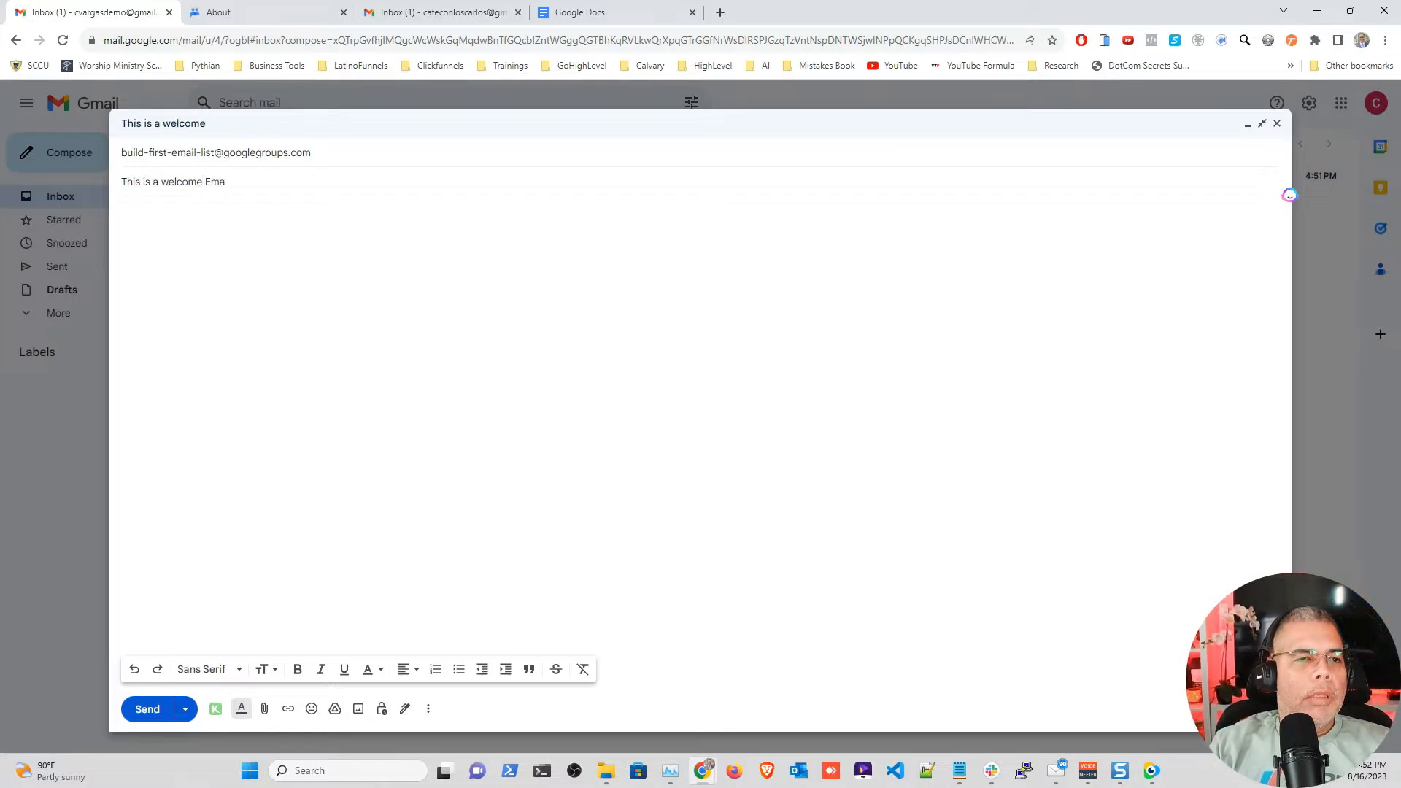
text(il To)
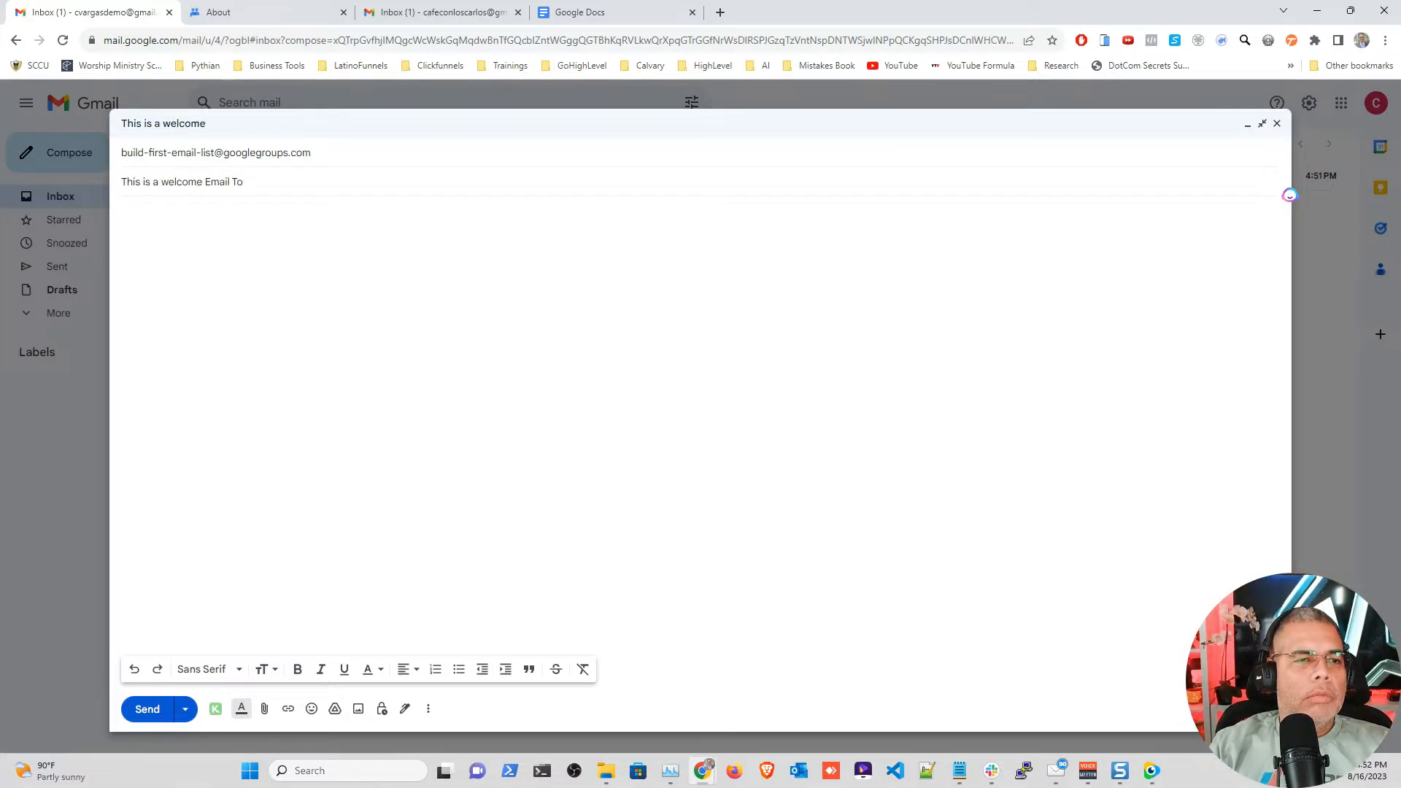
text( The Group/)
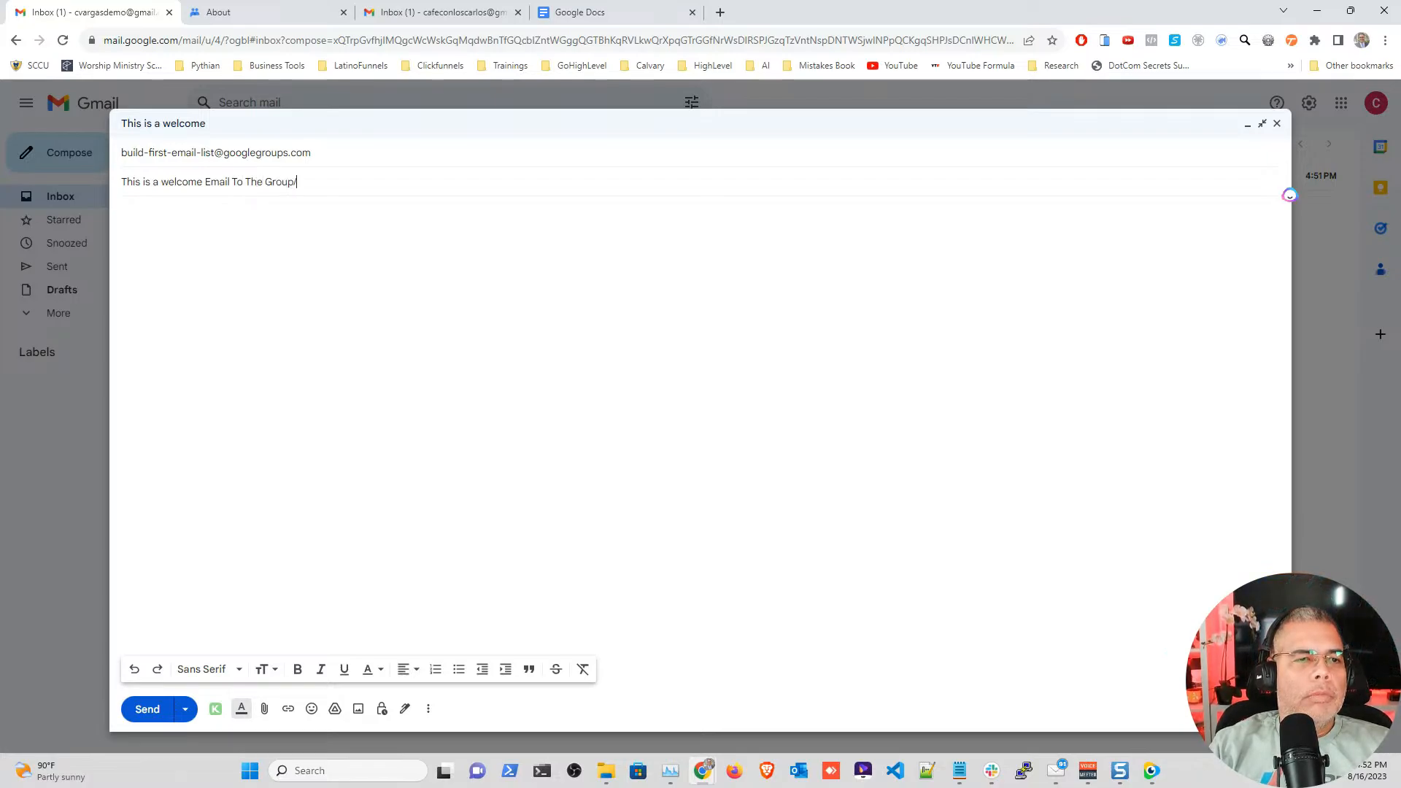
text(Email List)
Step: Write the body 'Hi' / 'Welcome to the group.' and send the email
key(Tab)
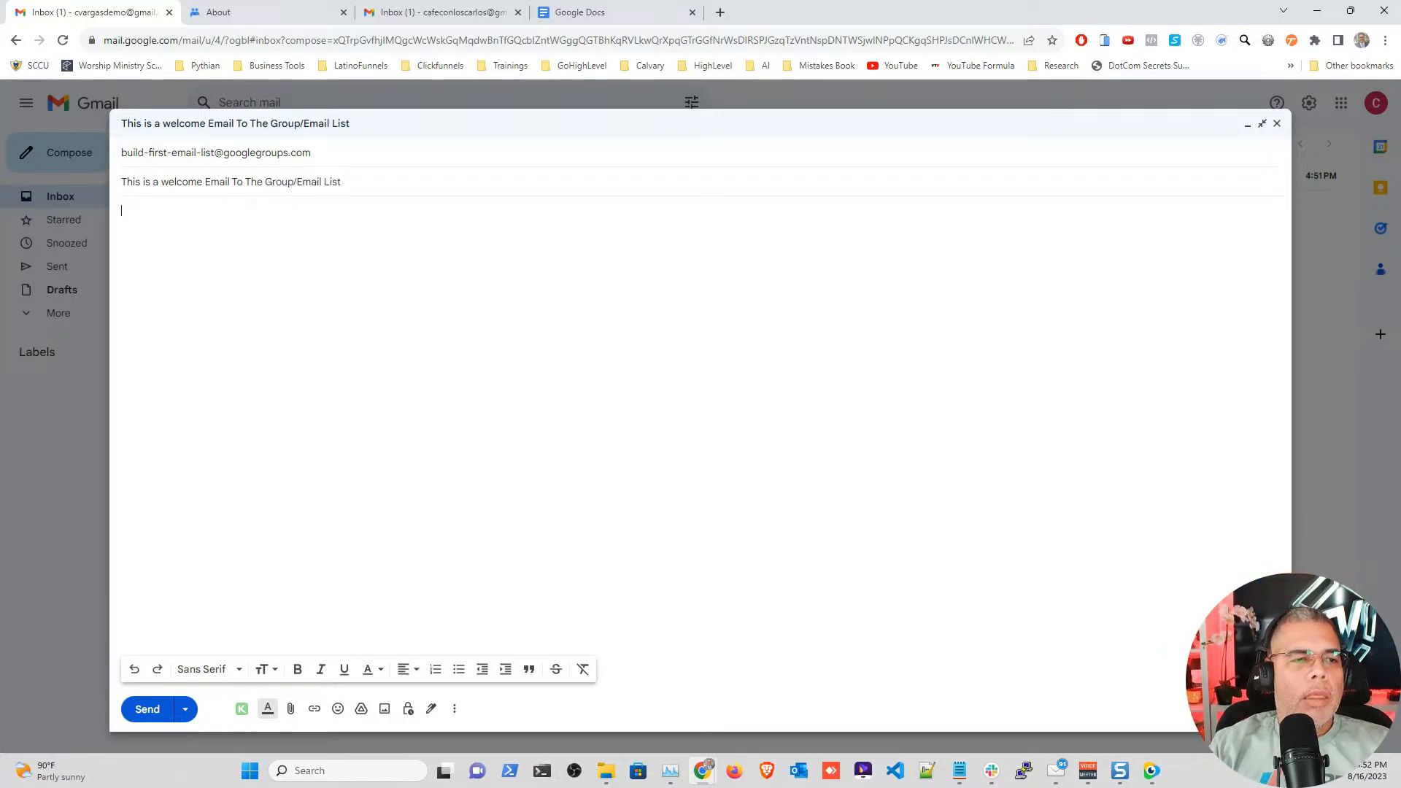
text(Th)
key(BackSpace)
key(BackSpace)
text(Hi)
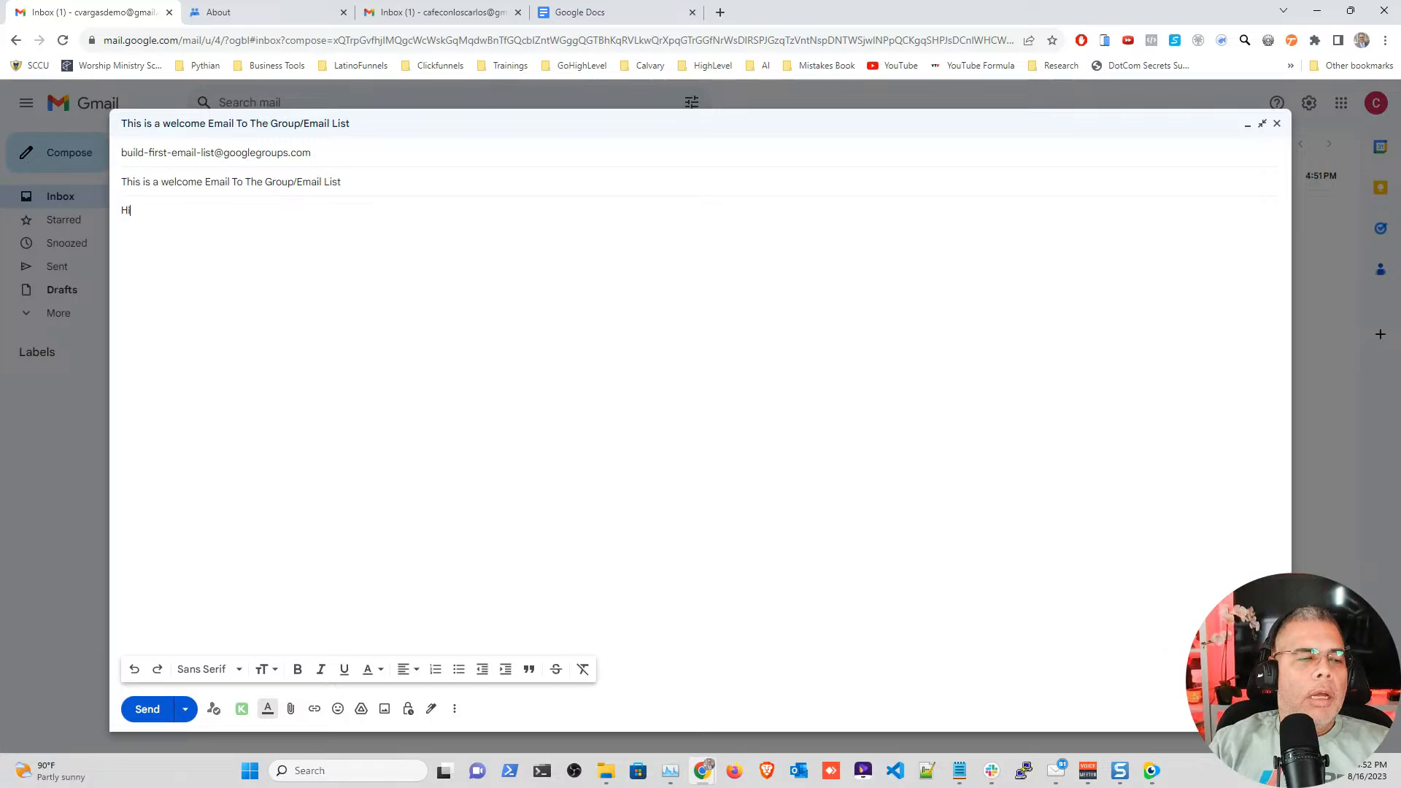
key(Return)
key(Return)
text(Welcome to the e)
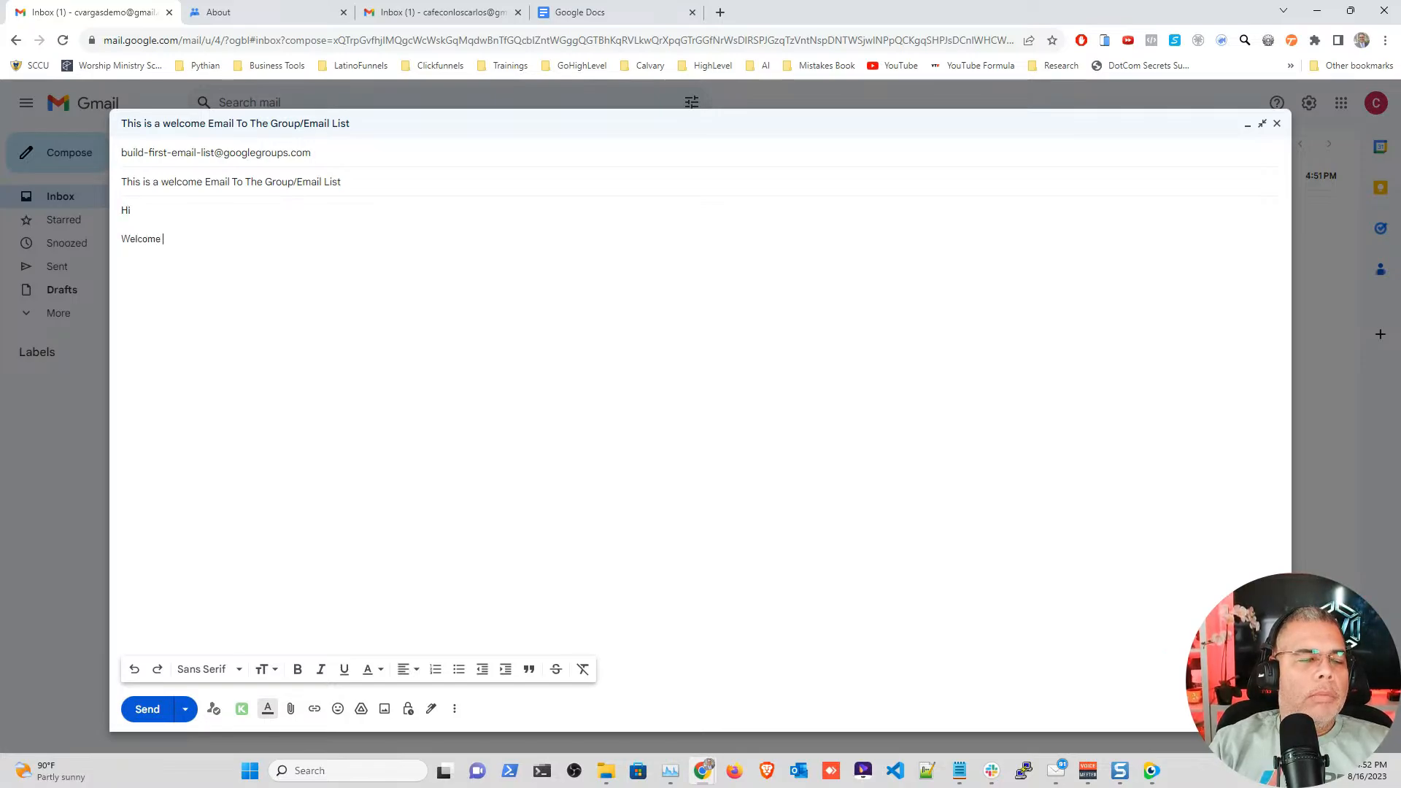
key(BackSpace)
key(BackSpace)
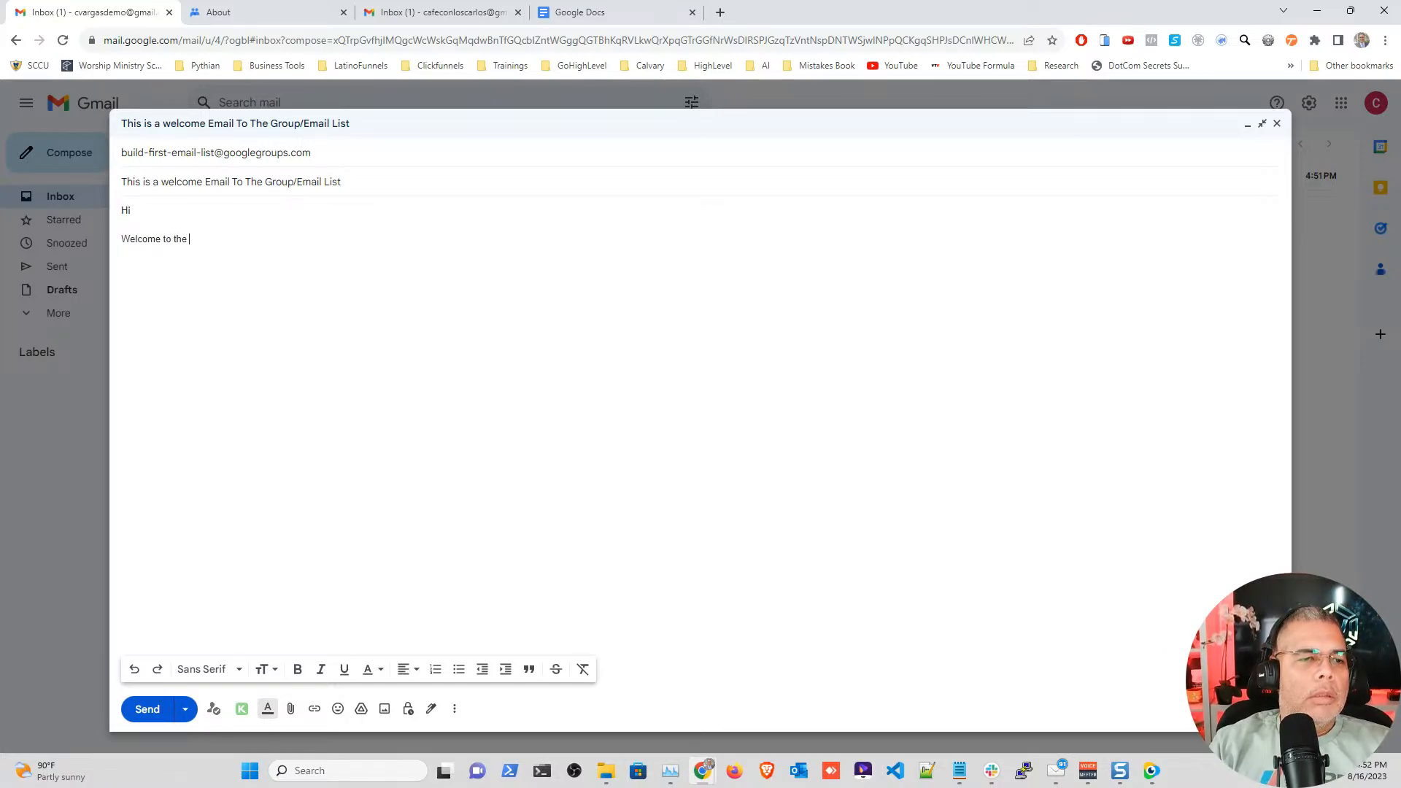
text(group.)
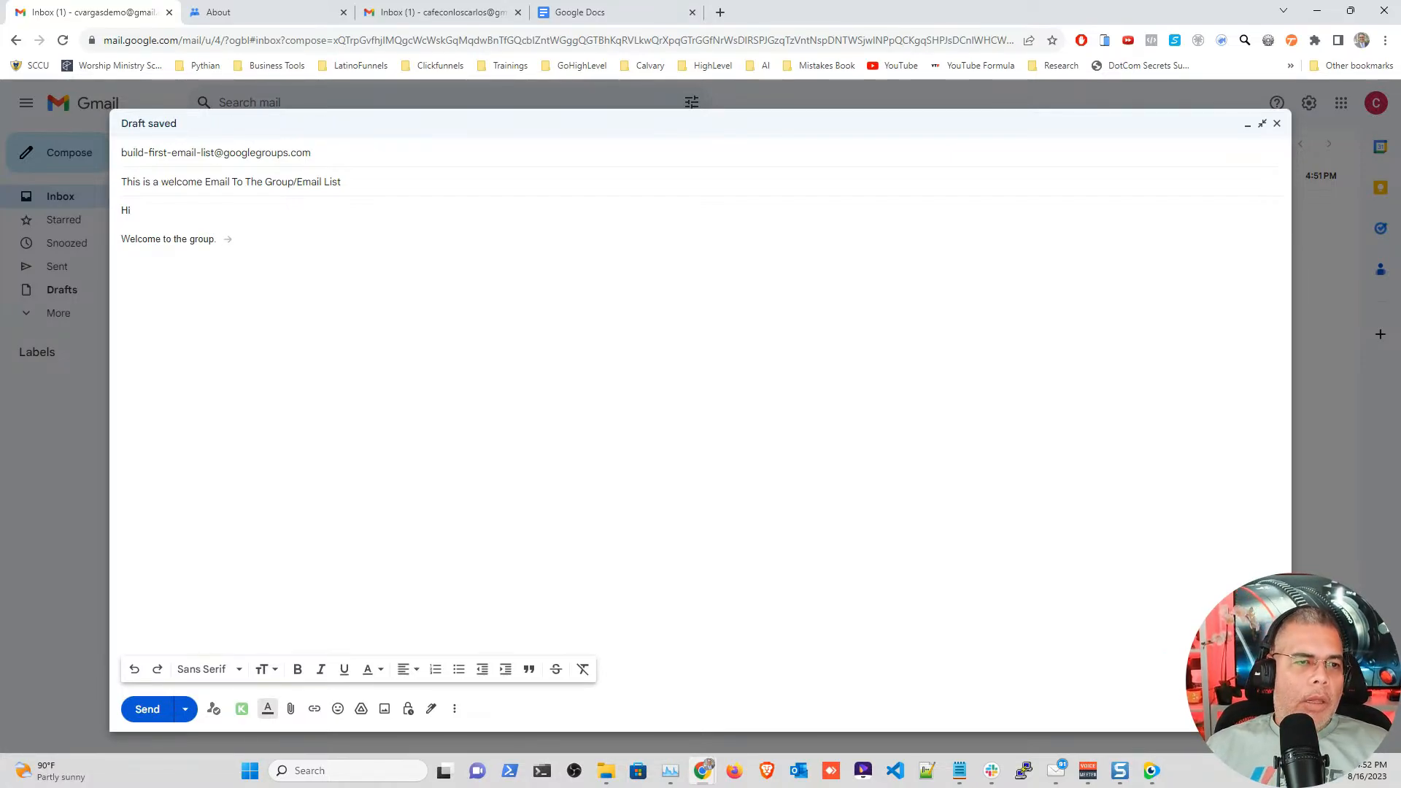
click(185, 708)
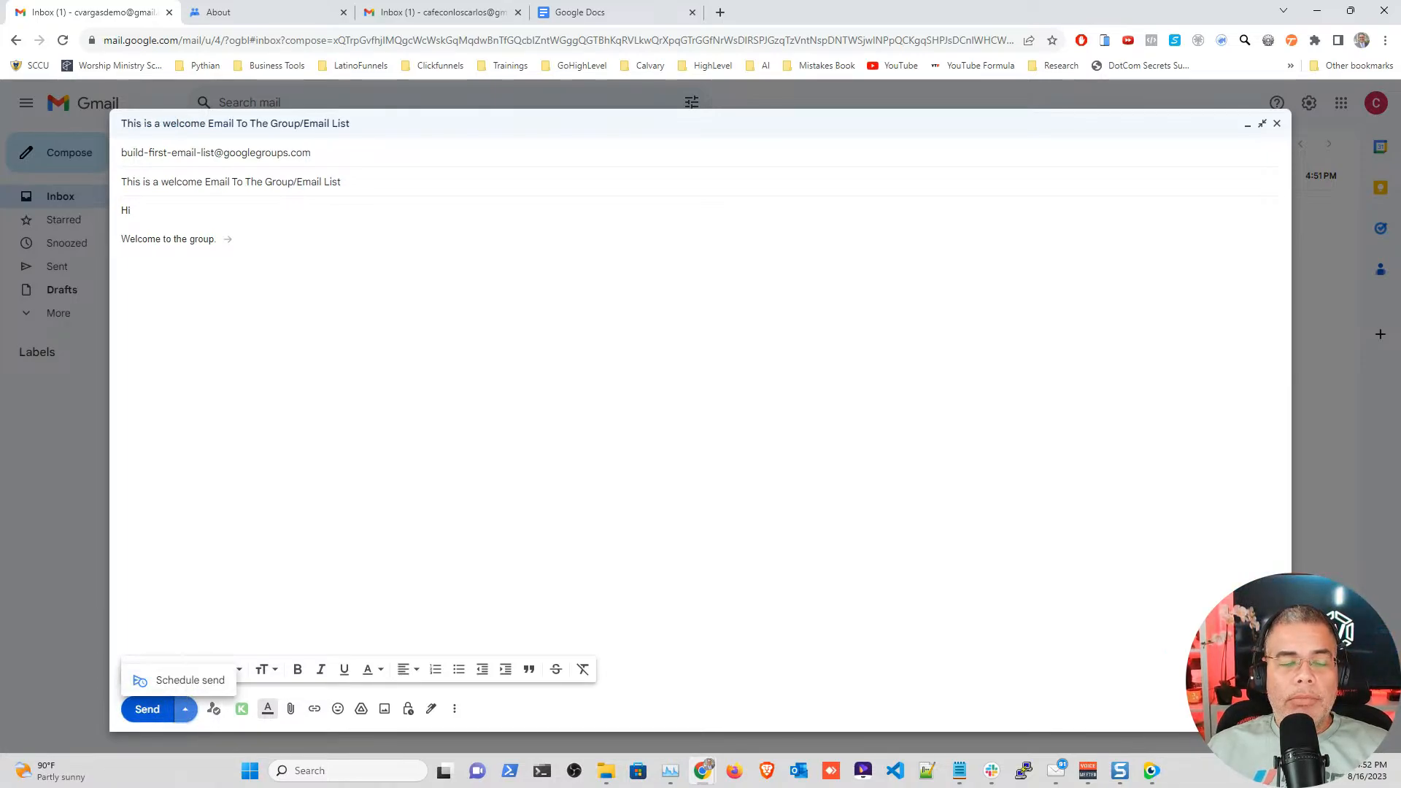
click(226, 489)
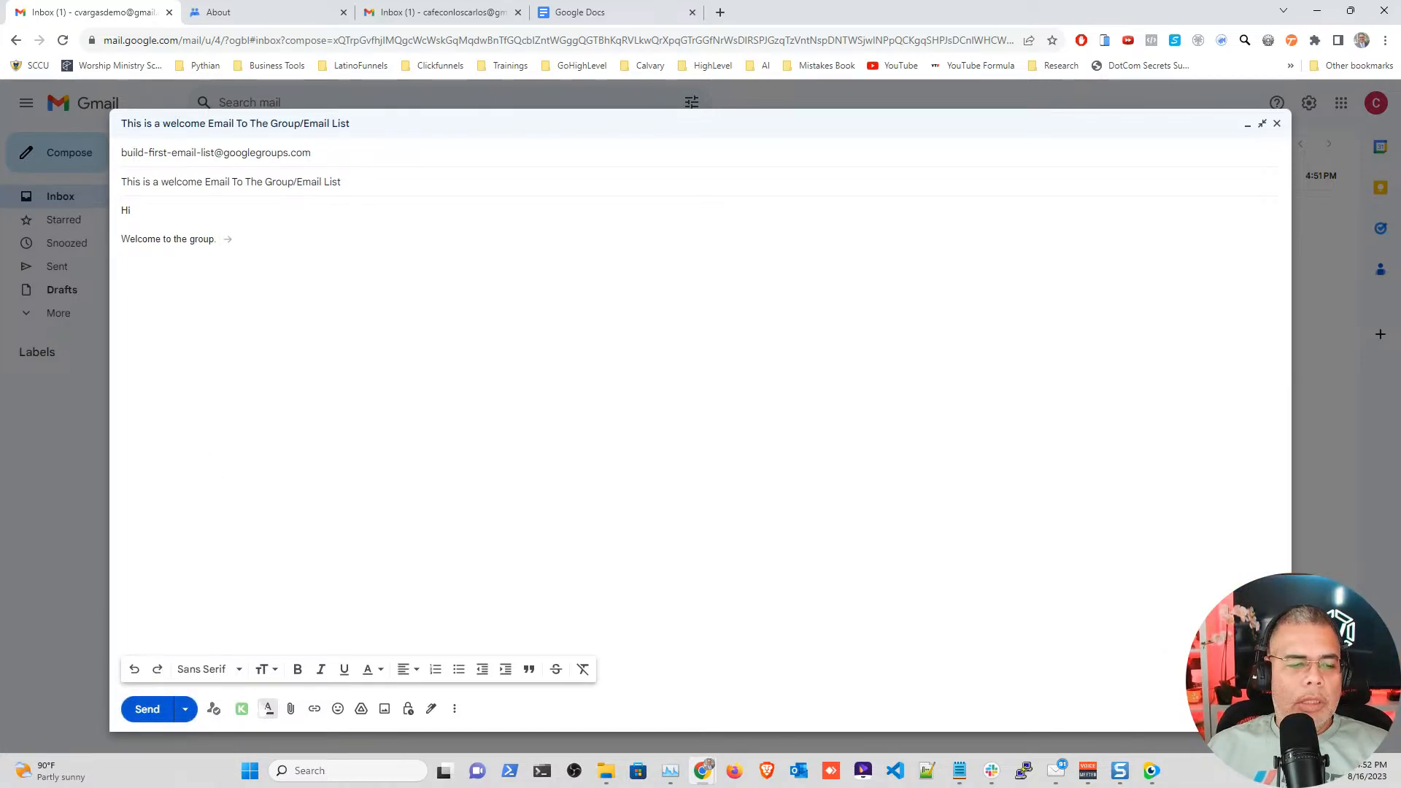
click(148, 709)
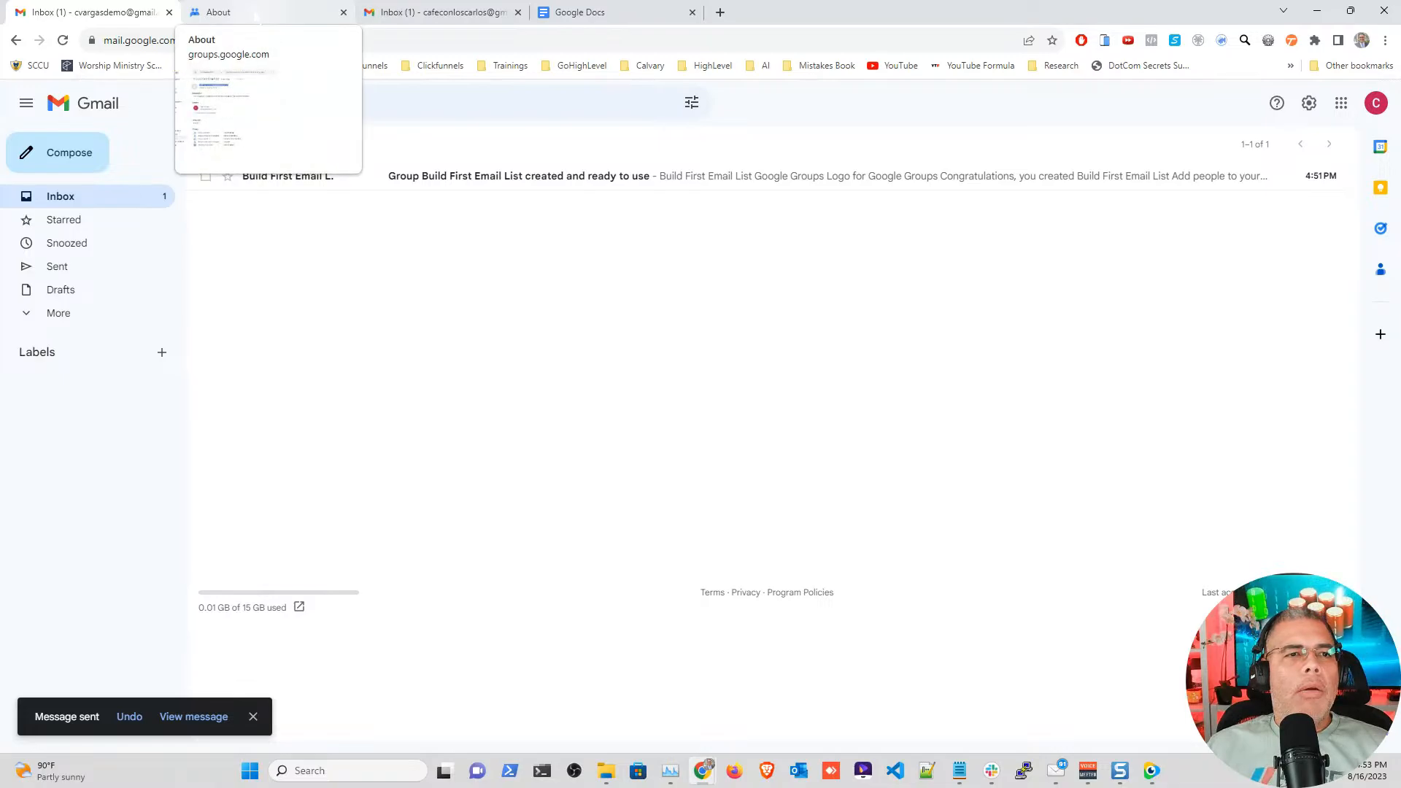
Step: Open the welcome email thread in the group's Conversations, then go to the member's Gmail
click(263, 12)
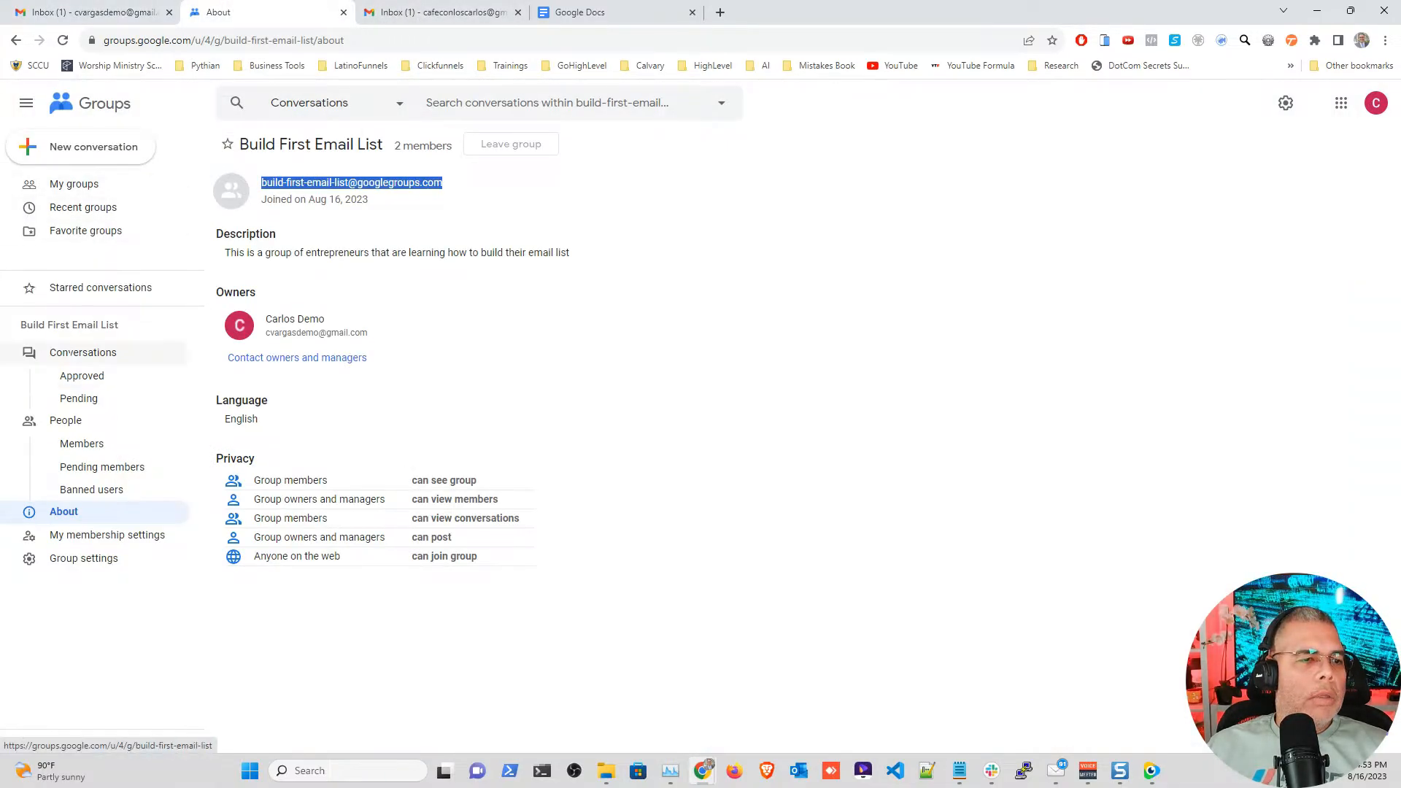
click(71, 354)
click(73, 184)
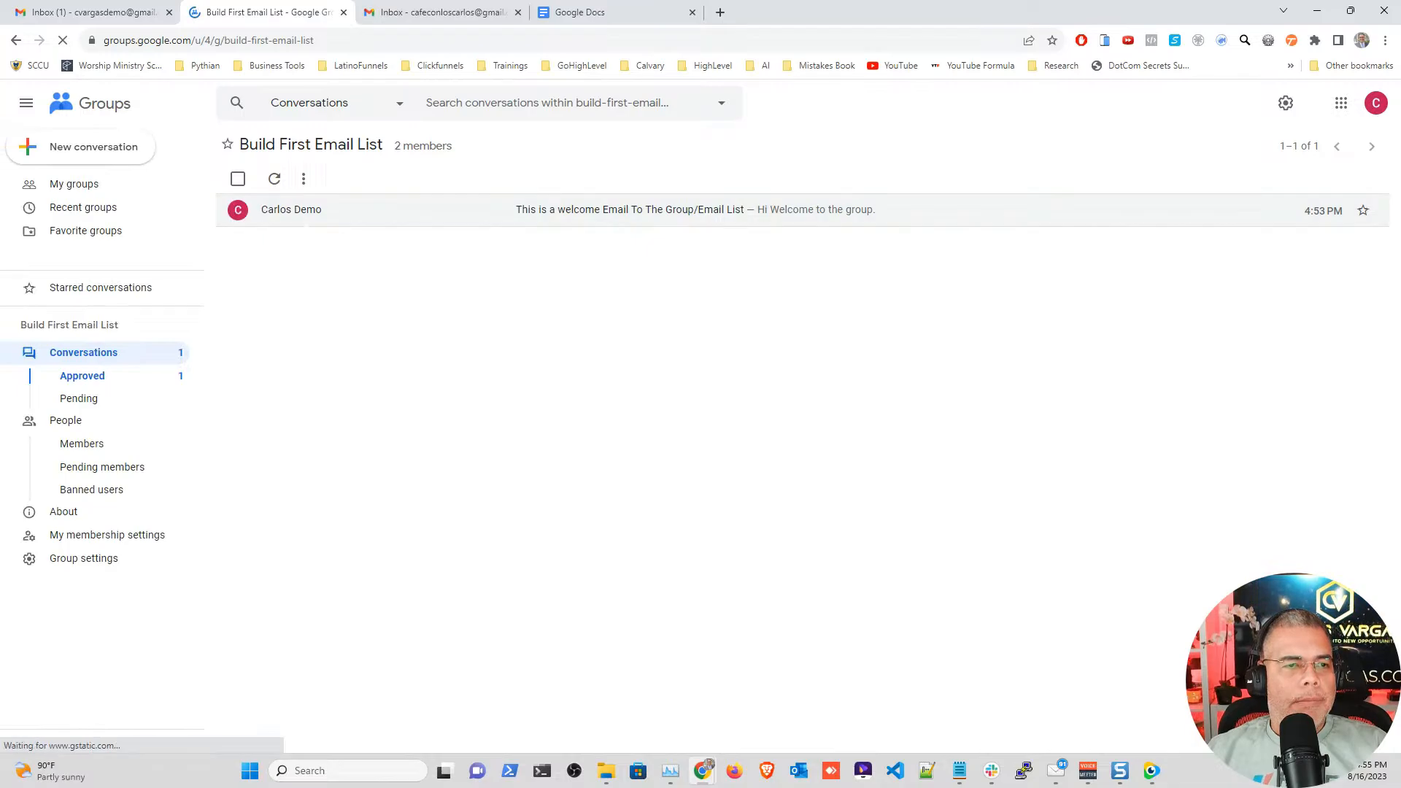
click(304, 213)
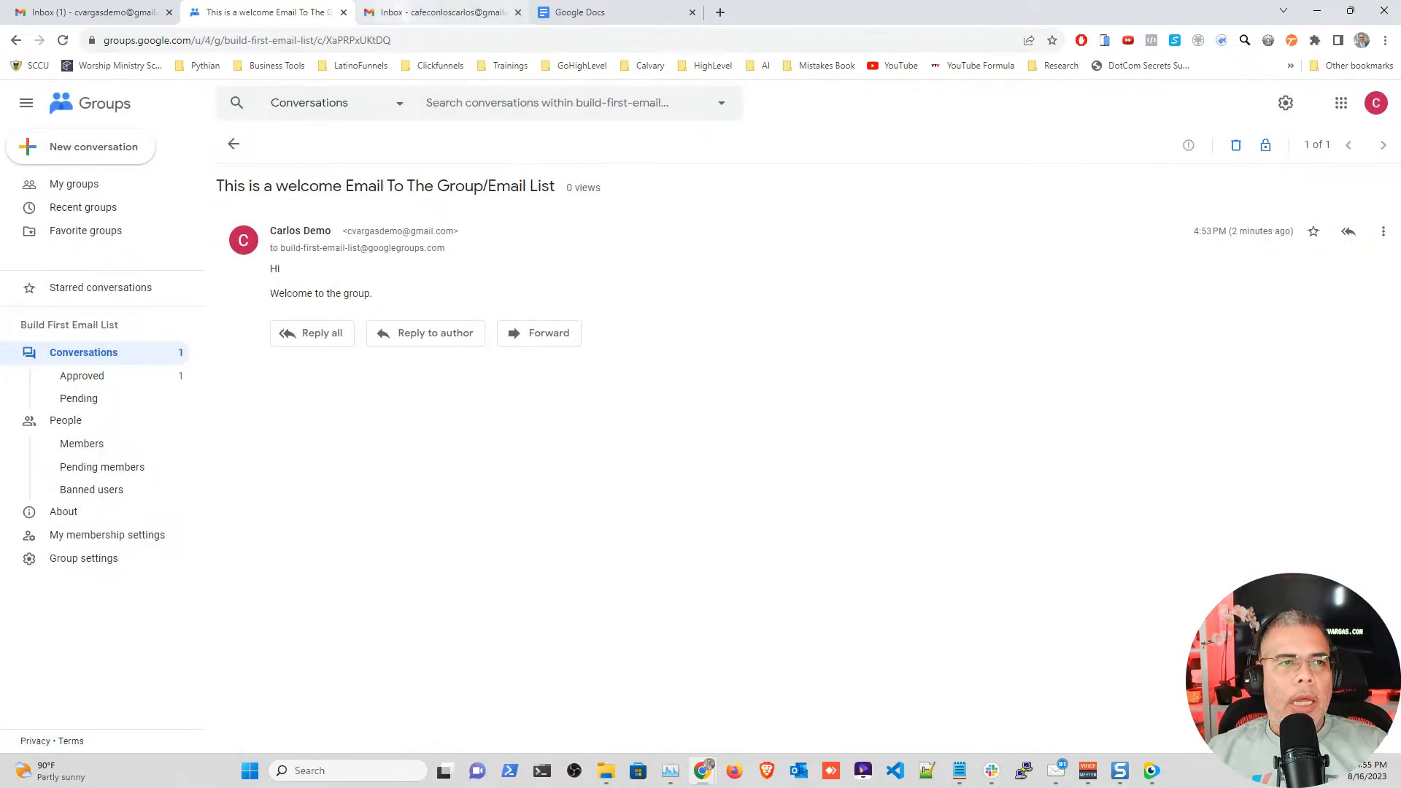
click(437, 12)
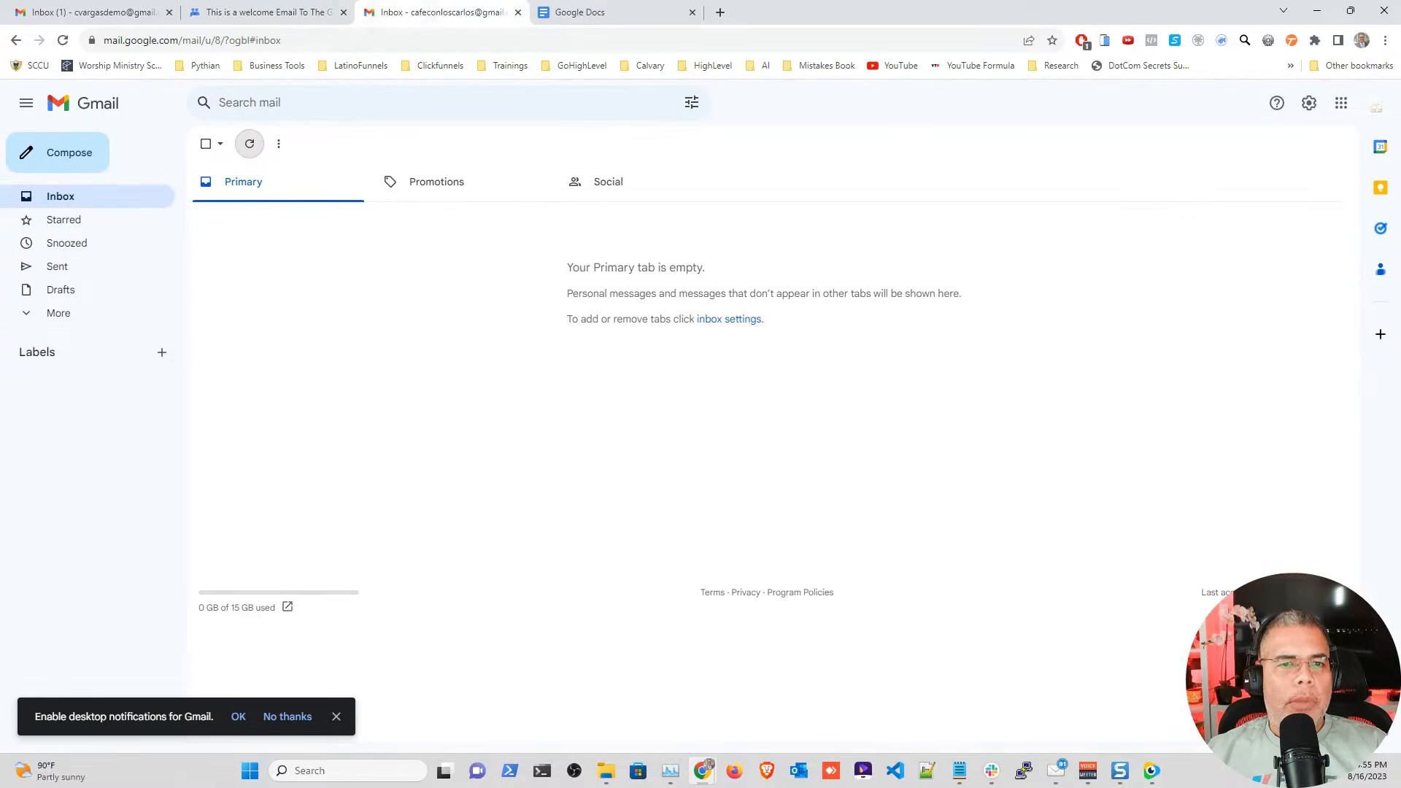
Step: Mark the welcome email in the member's Spam folder as Not spam, then open it from Inbox
click(250, 144)
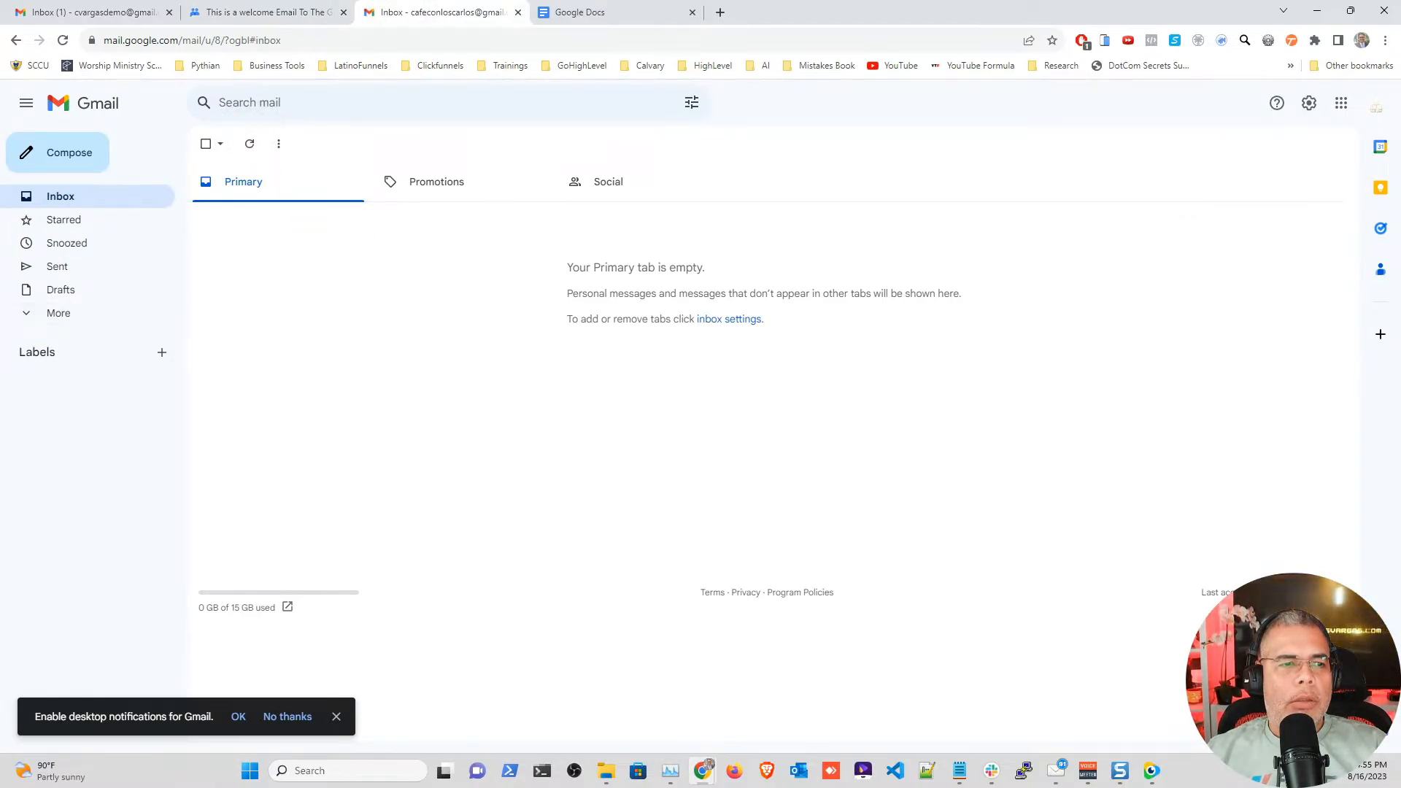
click(27, 313)
click(66, 429)
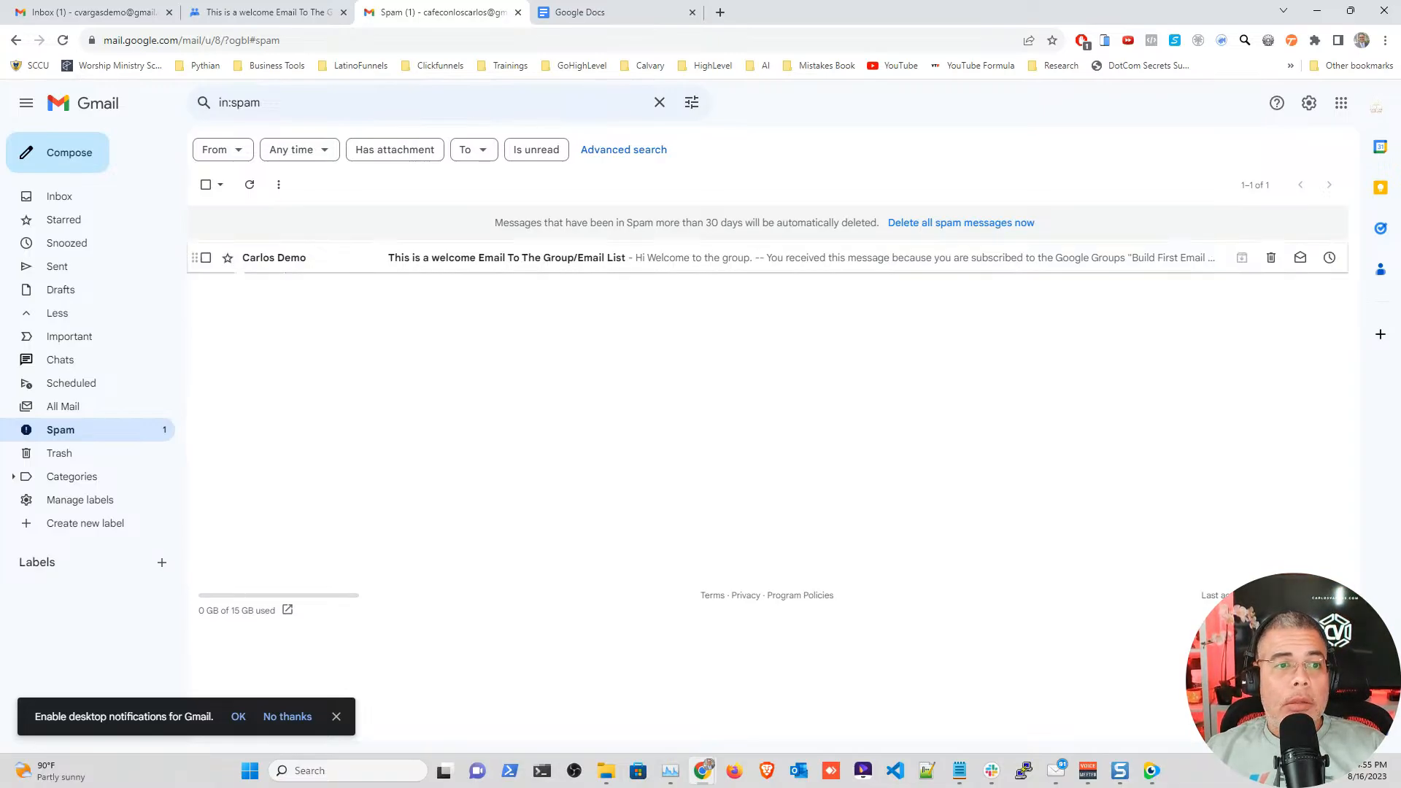
click(206, 257)
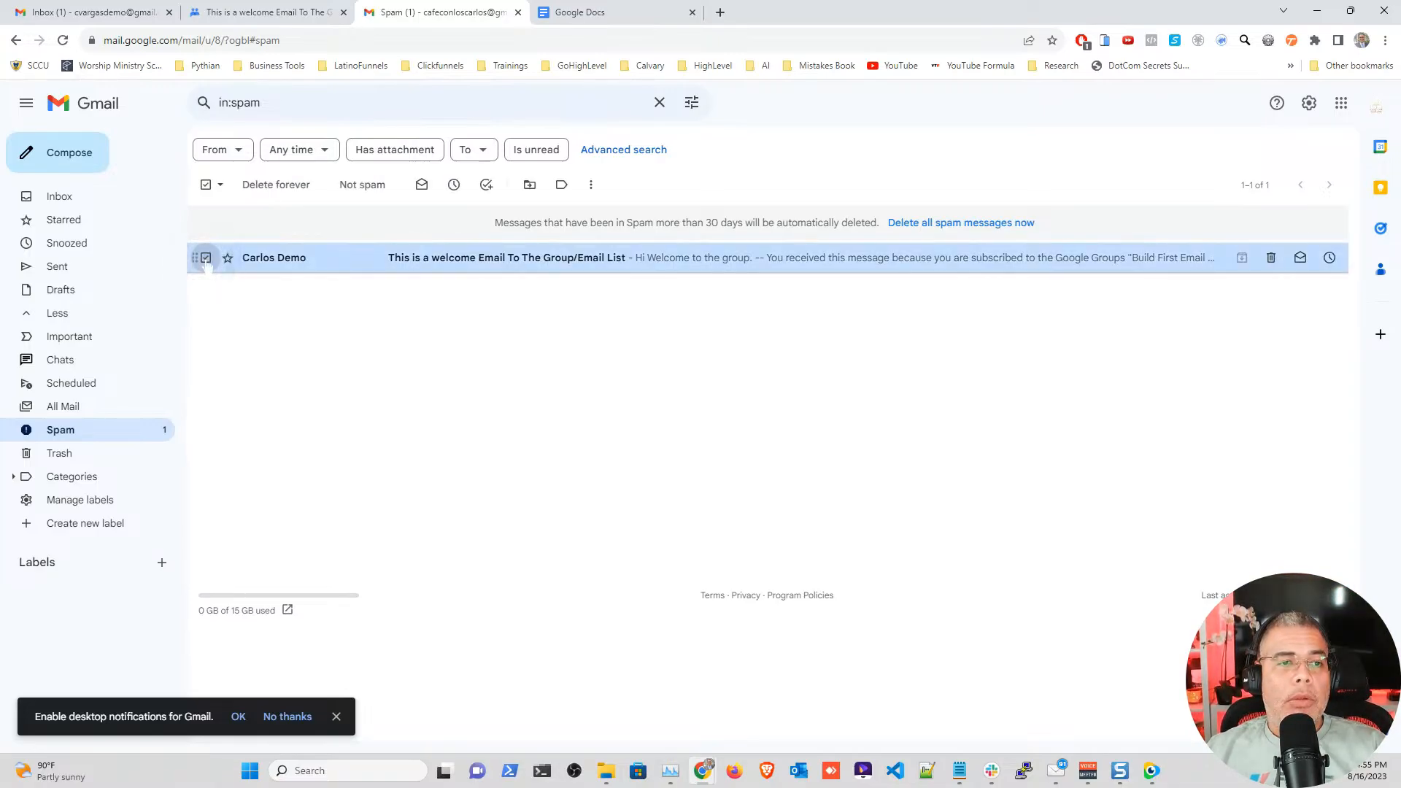
click(362, 184)
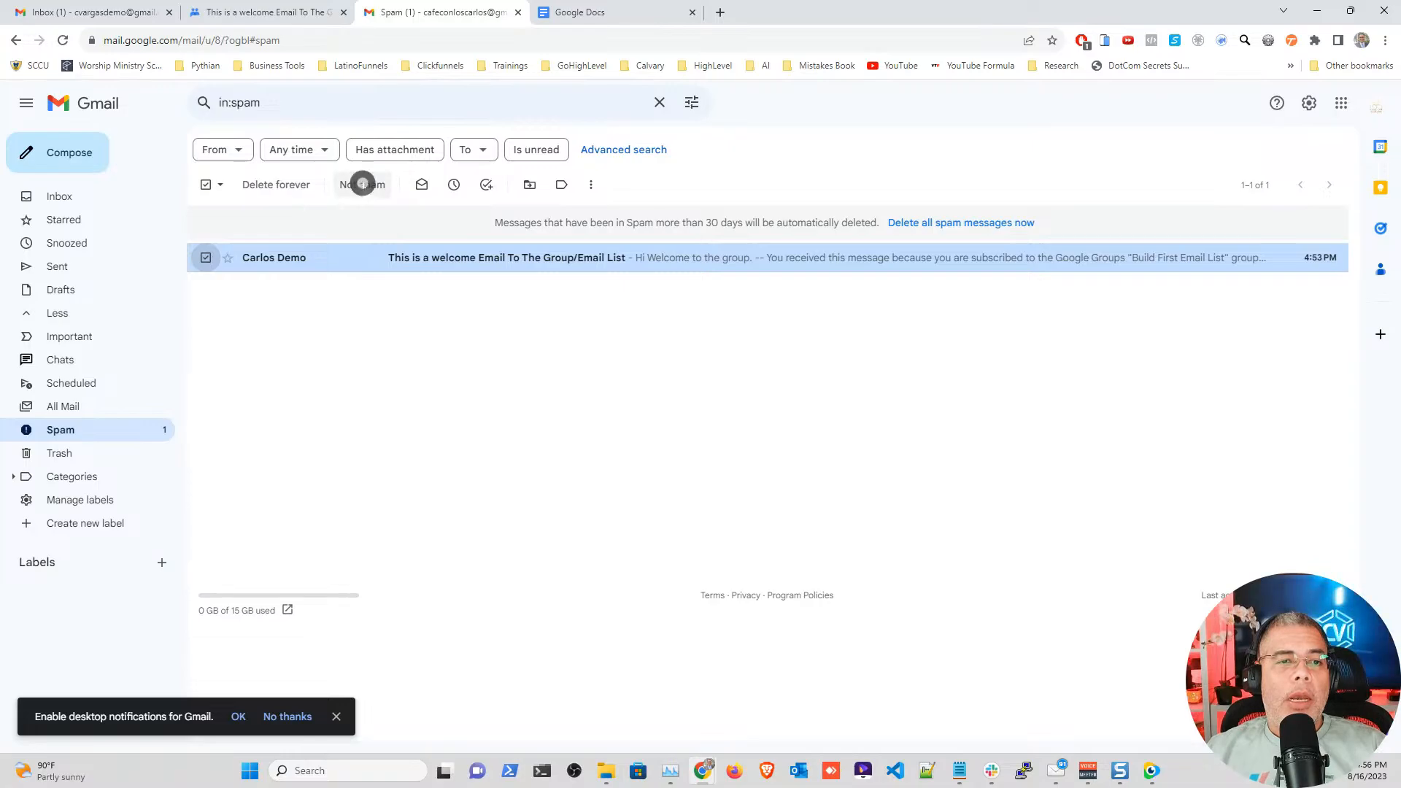
click(64, 195)
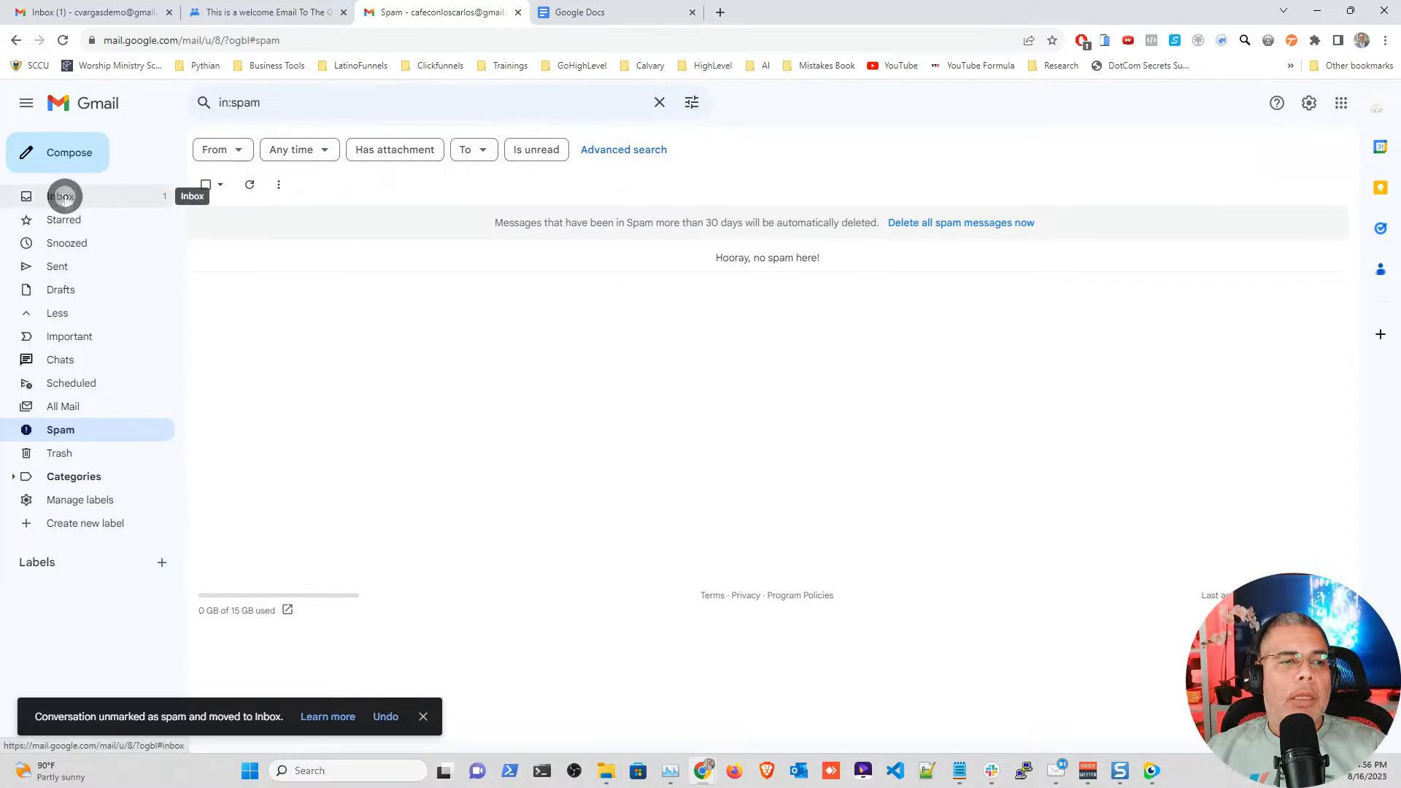
click(296, 219)
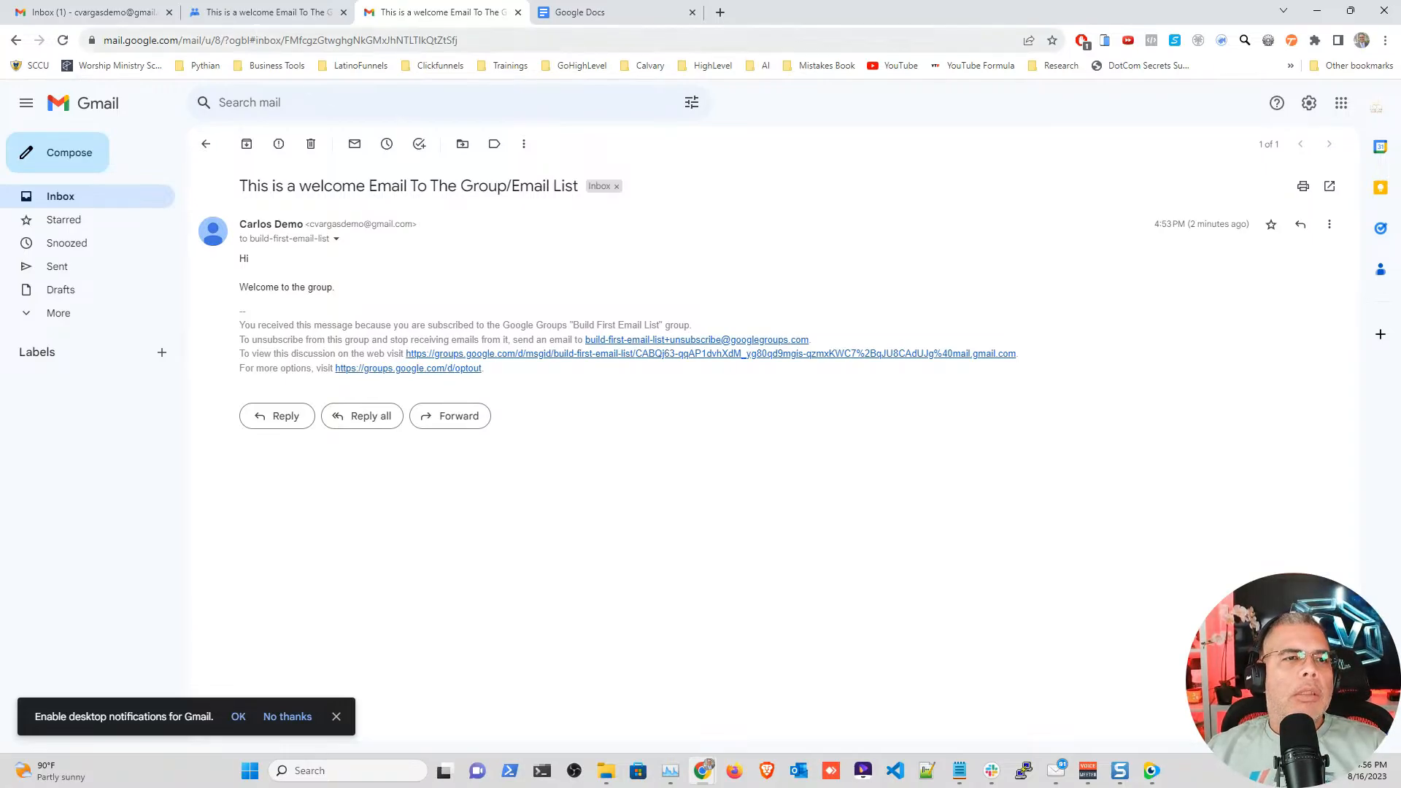
Step: Start a Google Docs document from the Report template and title it 'Newsletter'
click(581, 17)
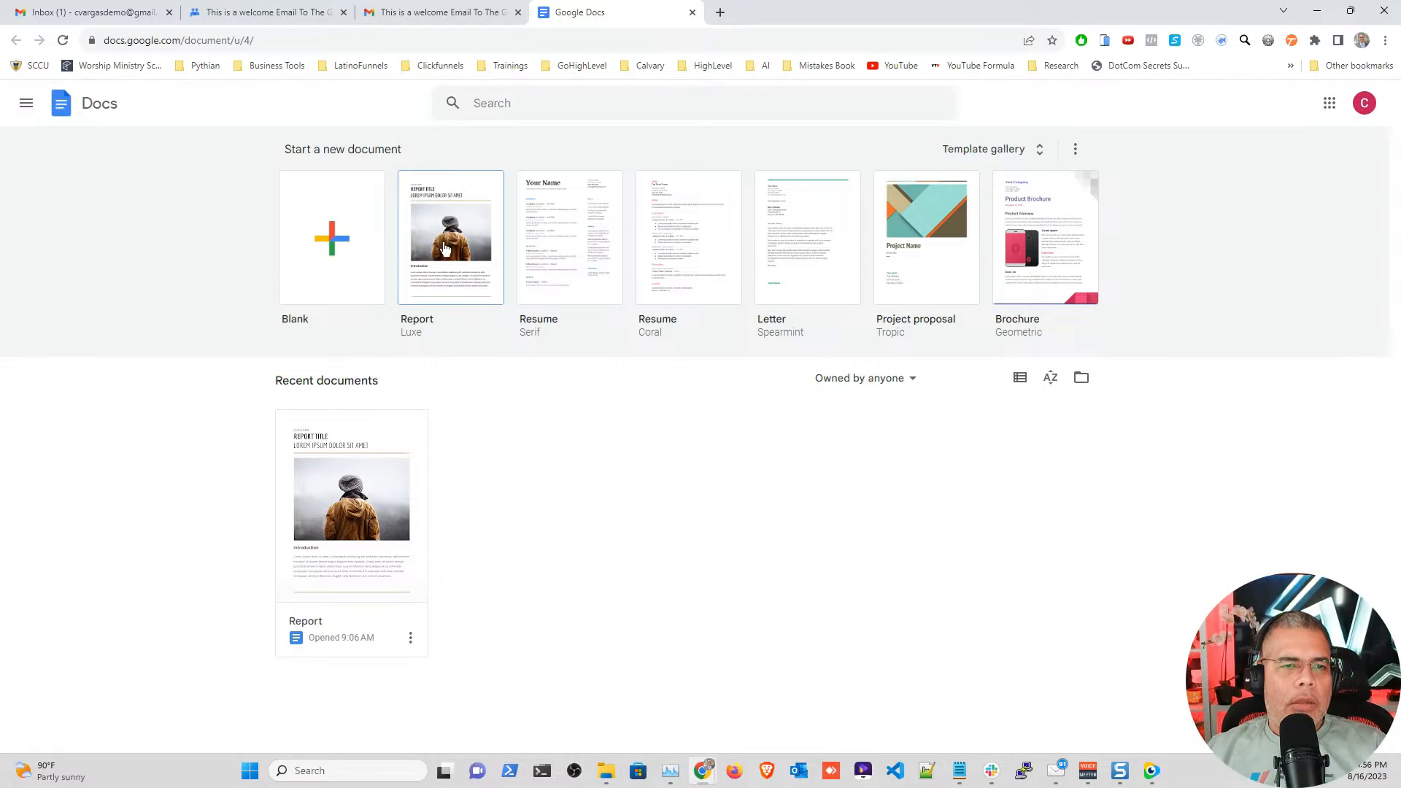
click(444, 244)
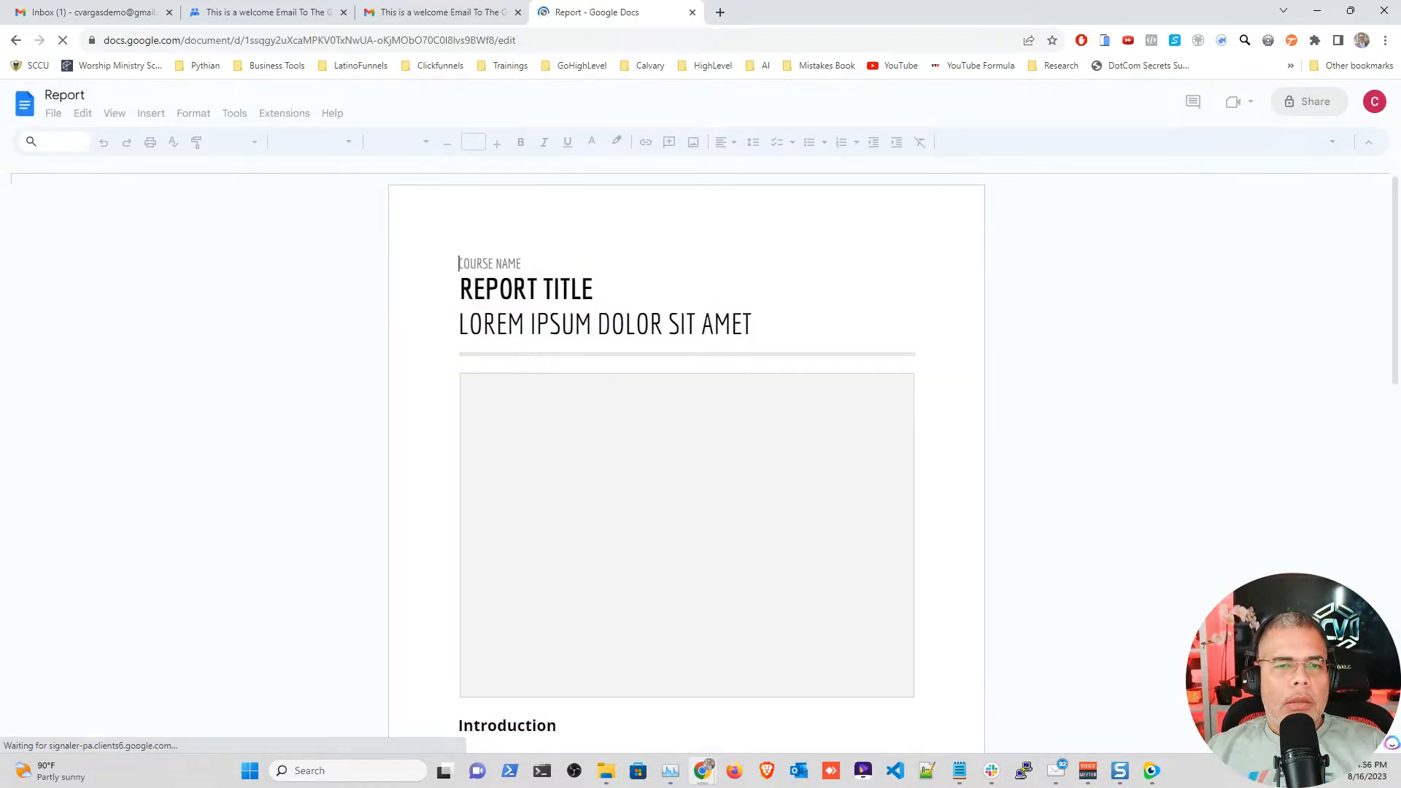
click(503, 264)
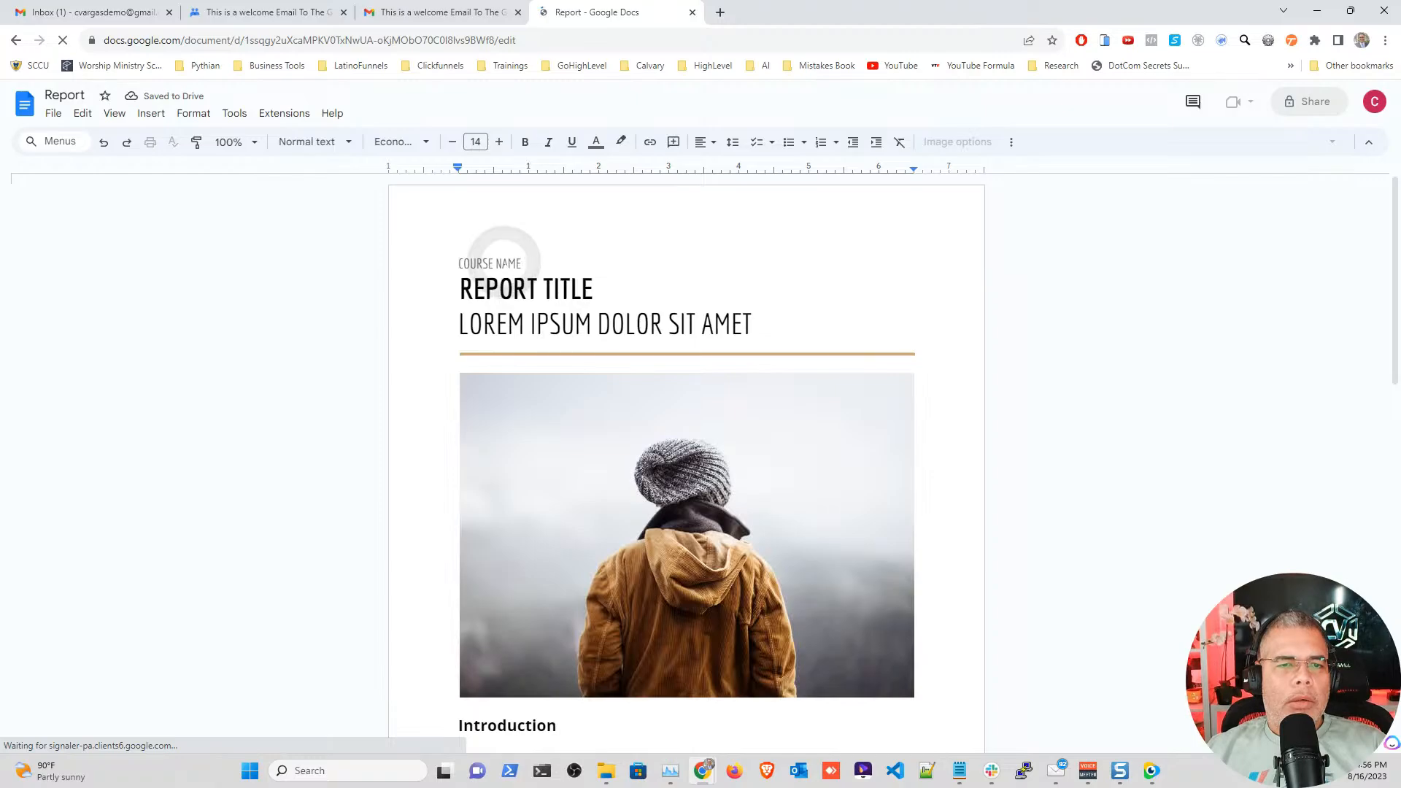
triple_click(531, 287)
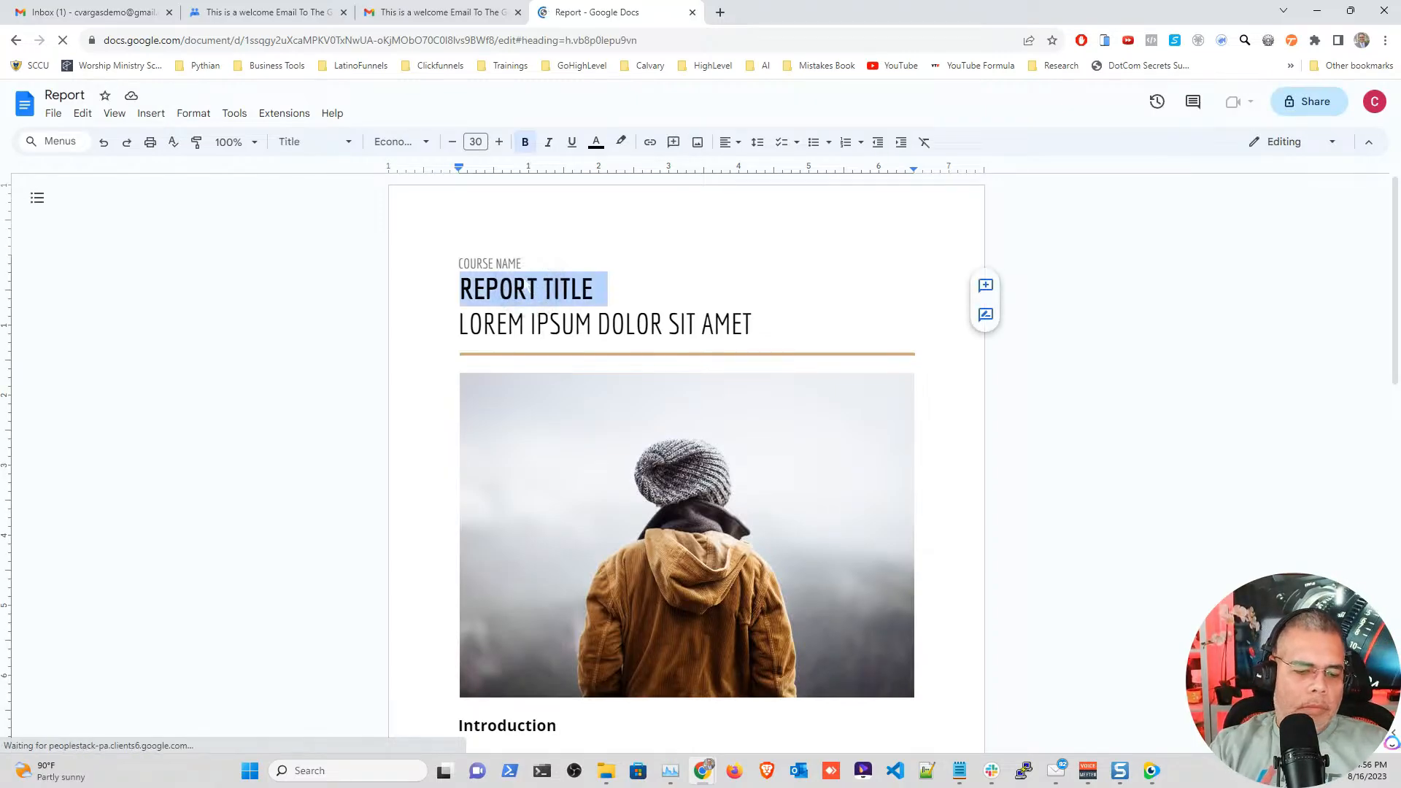
text(Newsle)
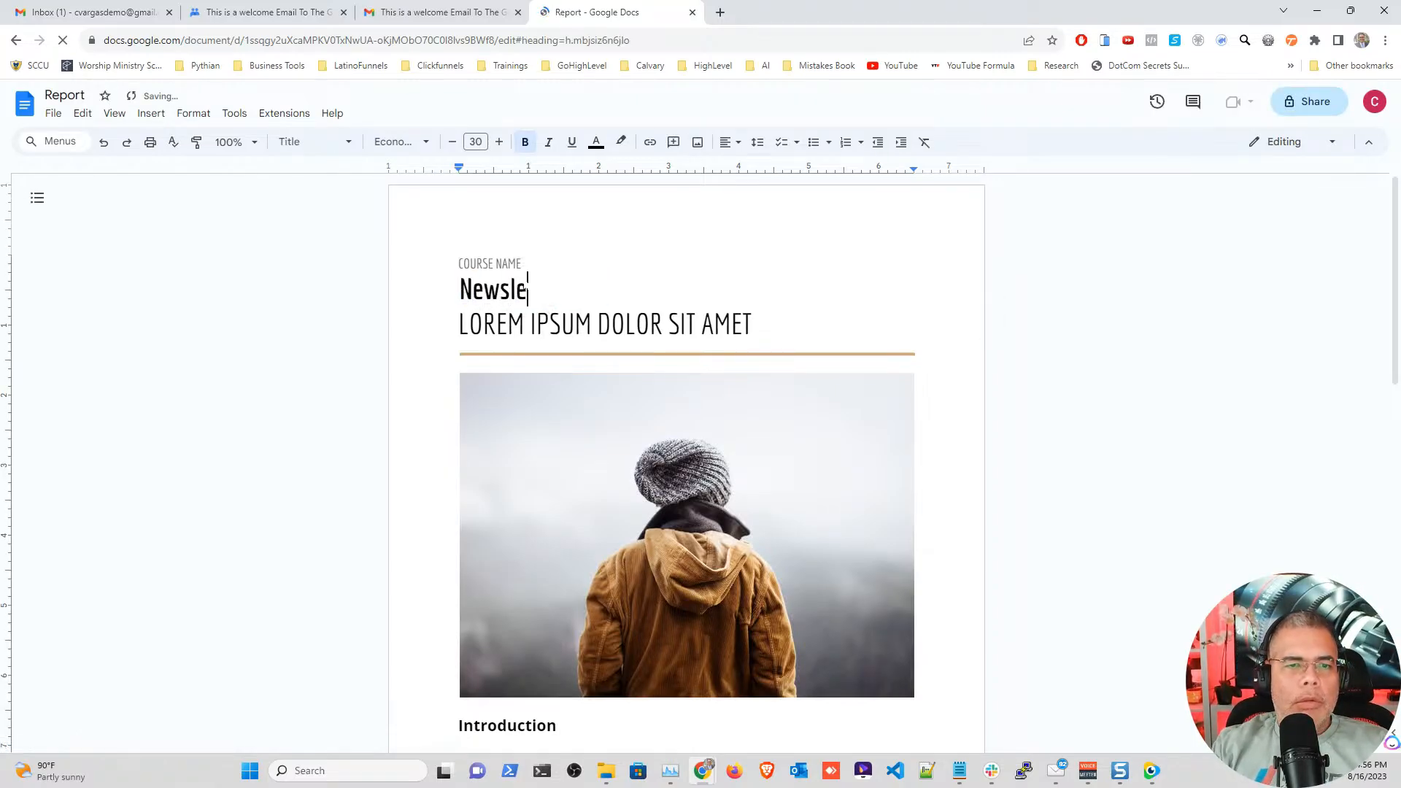
text(tter)
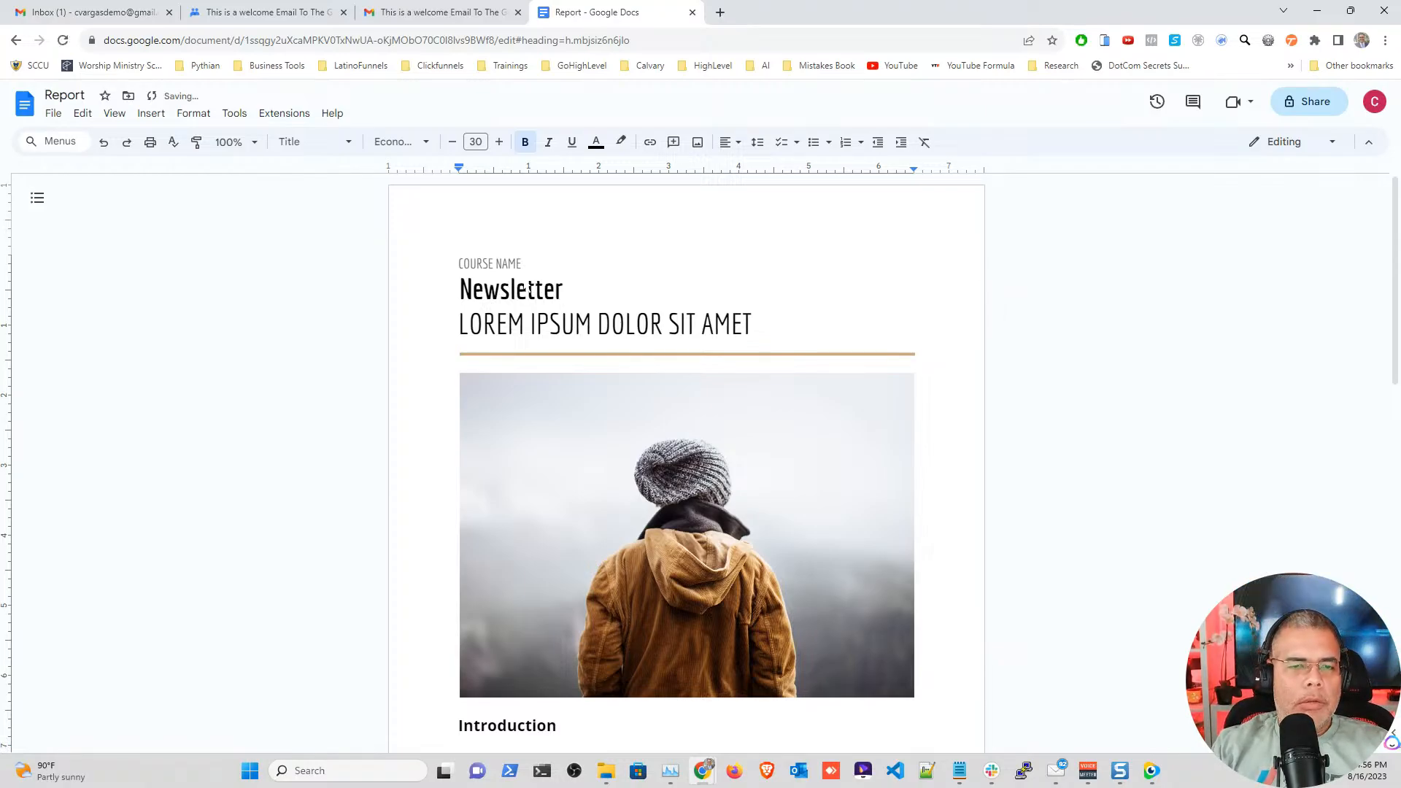
Step: Replace the placeholder subtitle with 'The Build Your Email List Group'
key(Down)
key(shift+Home)
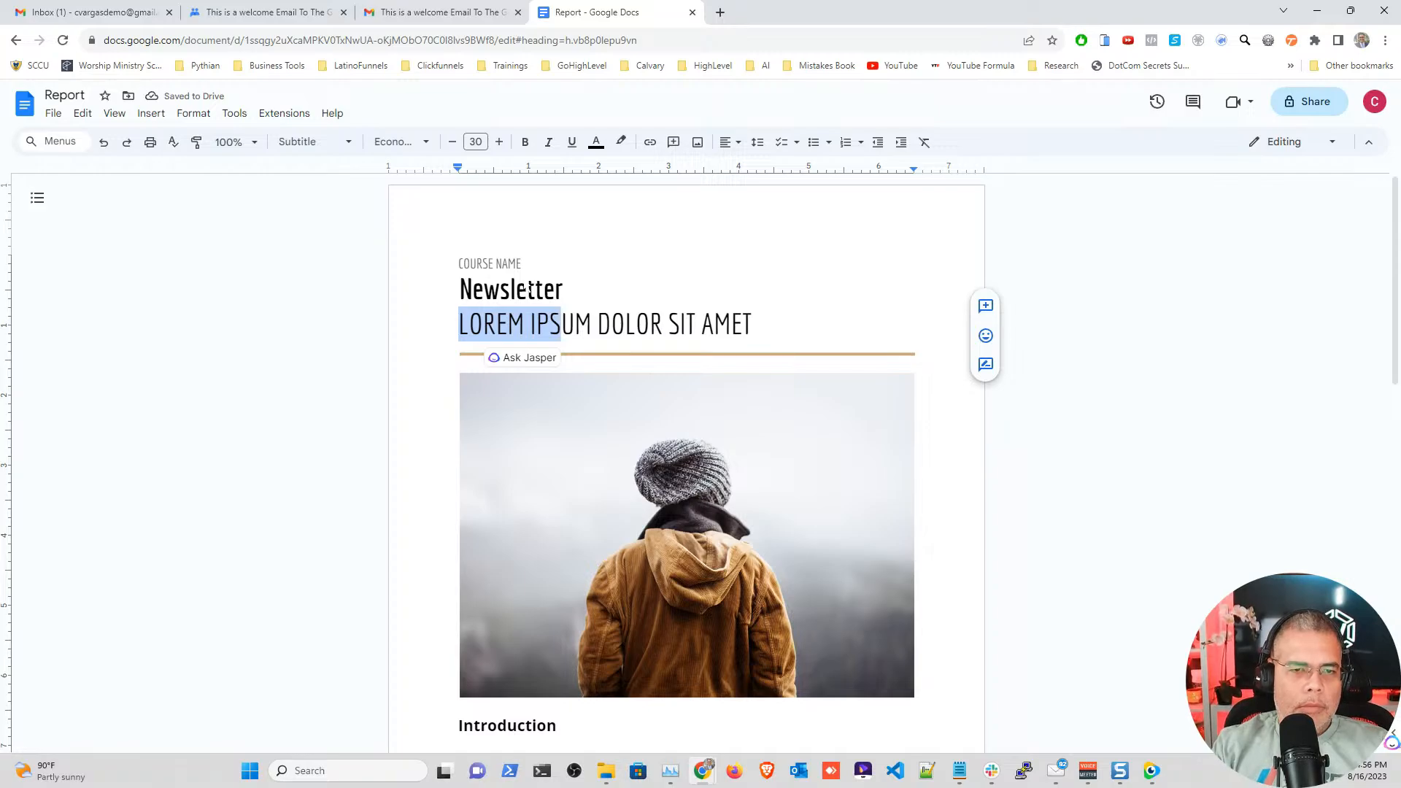
text(The Buyi)
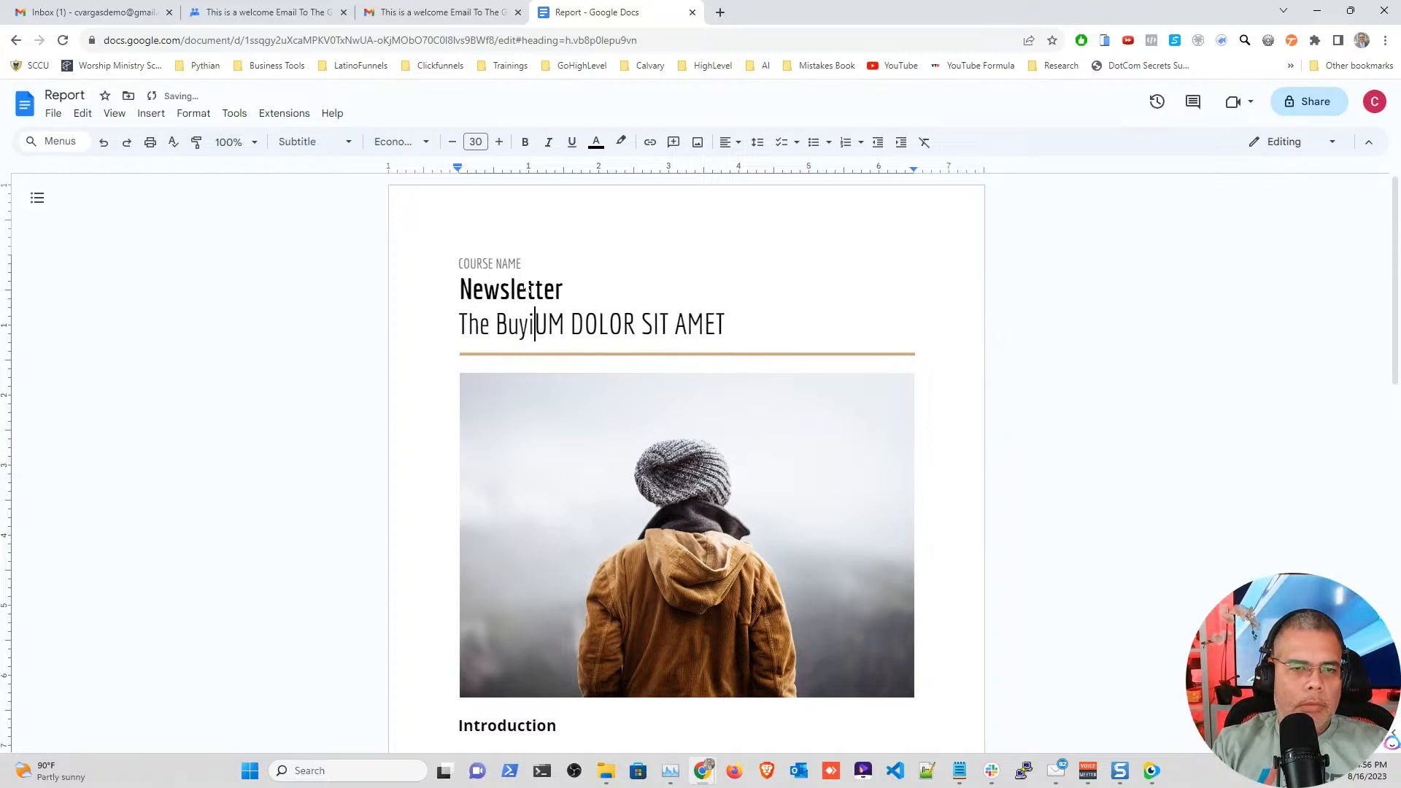
key(BackSpace)
key(BackSpace)
text(ild Y)
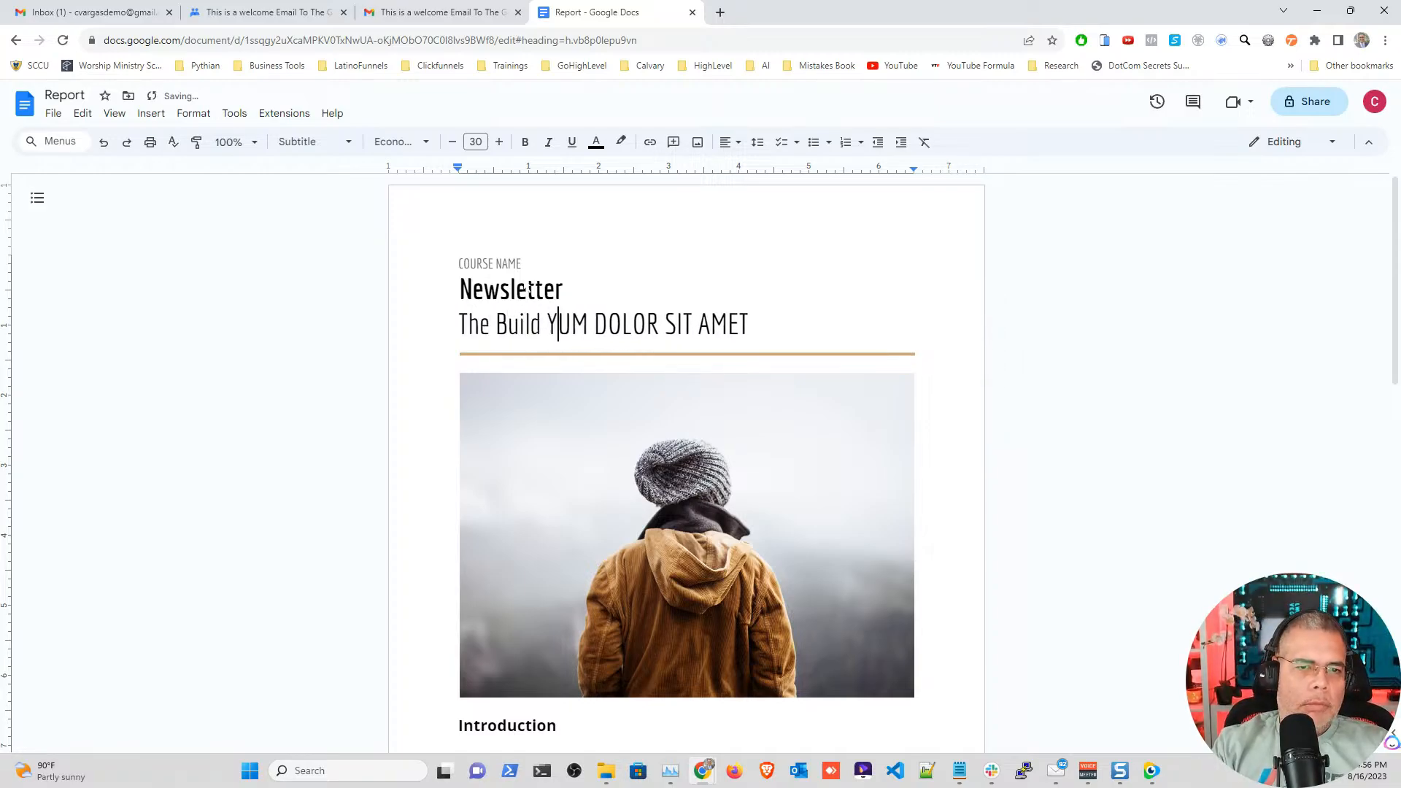
text(our Email List )
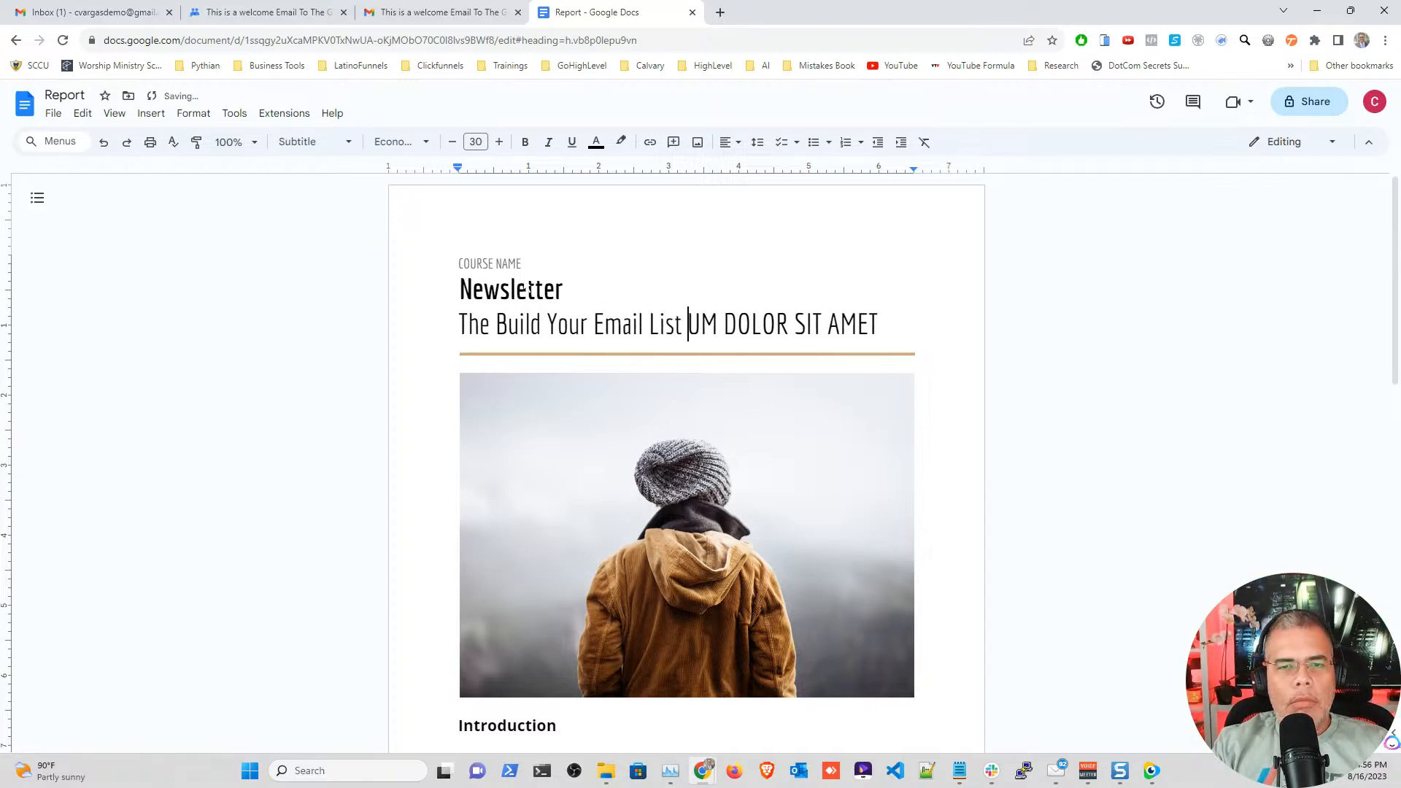
text(Group)
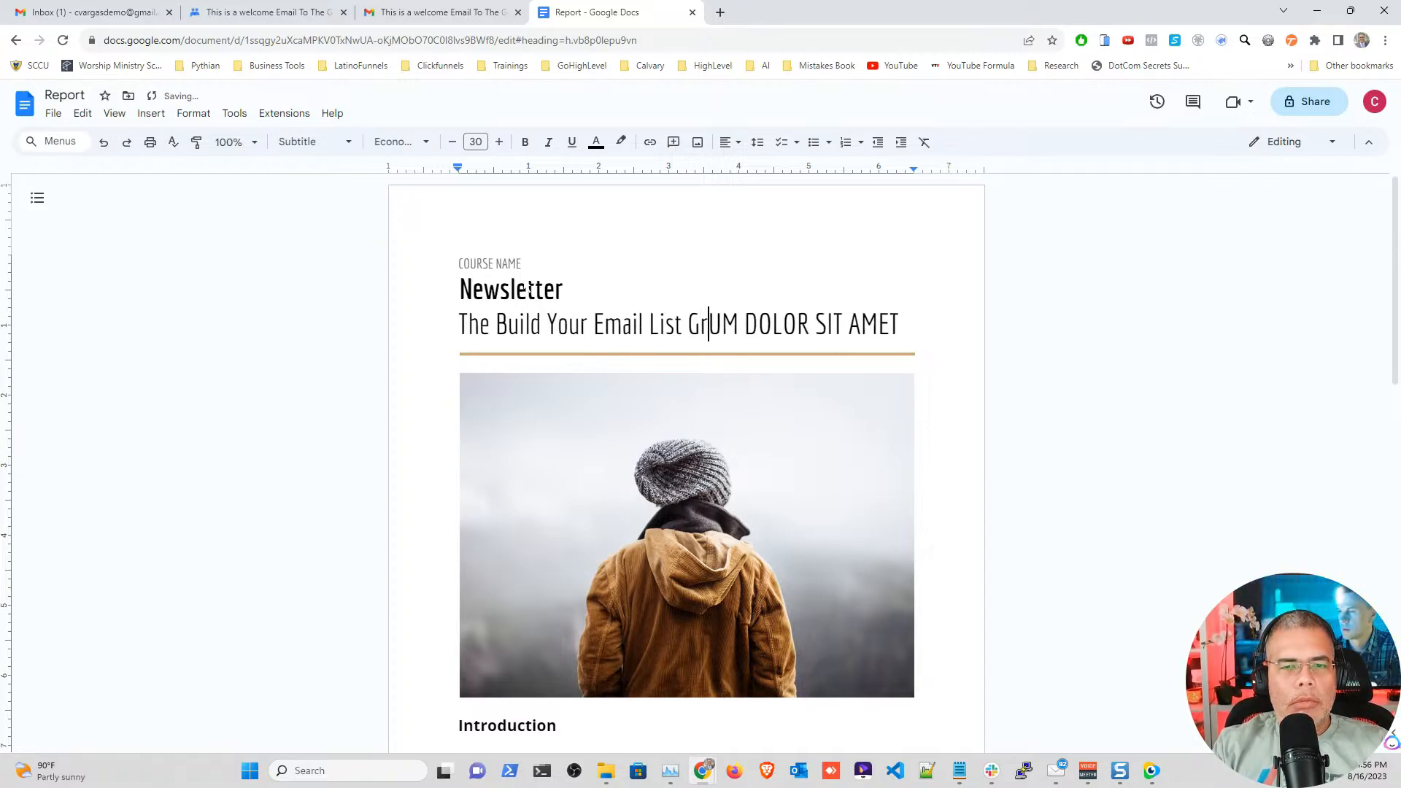
key(ctrl+shift+Right)
key(ctrl+shift+Right)
key(ctrl+shift+Right)
key(Delete)
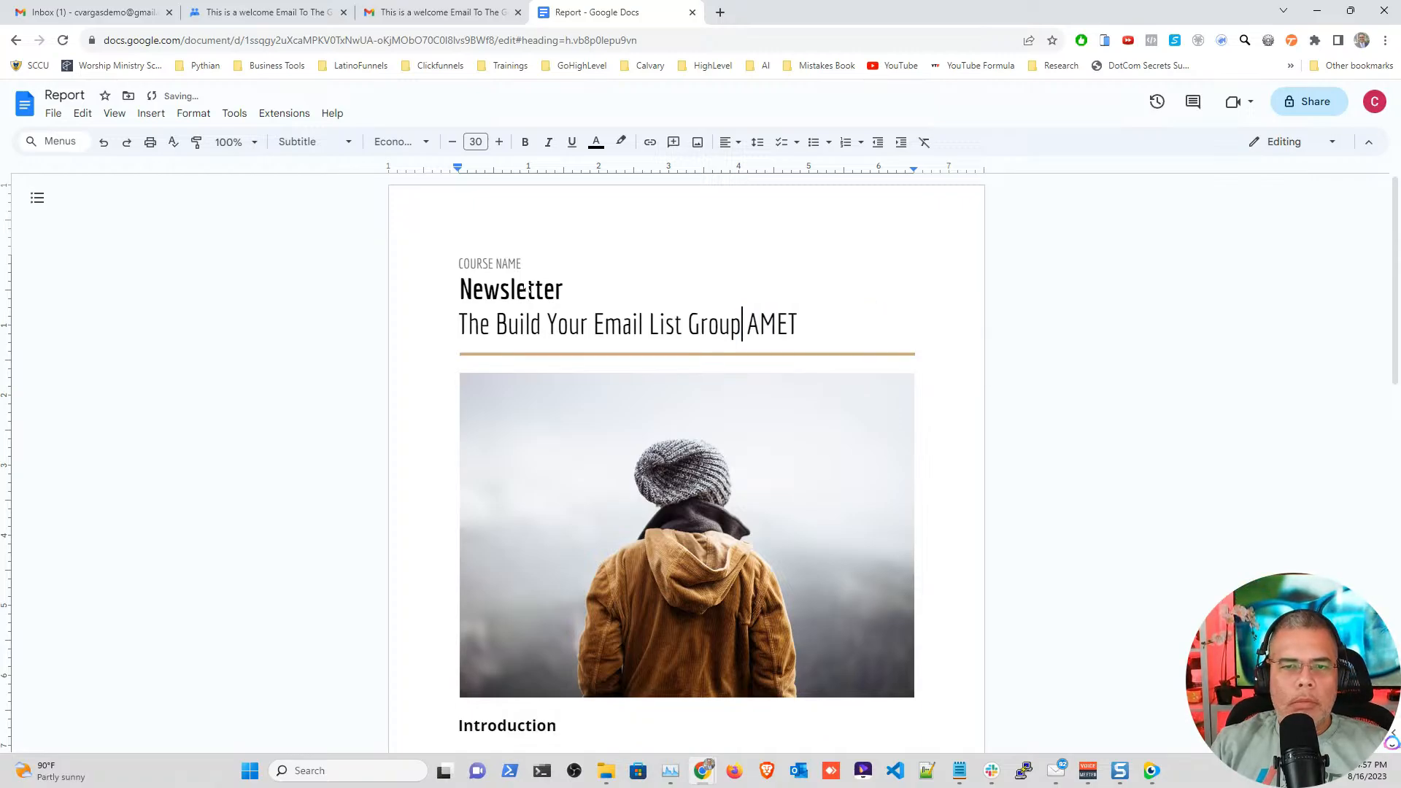
key(Delete)
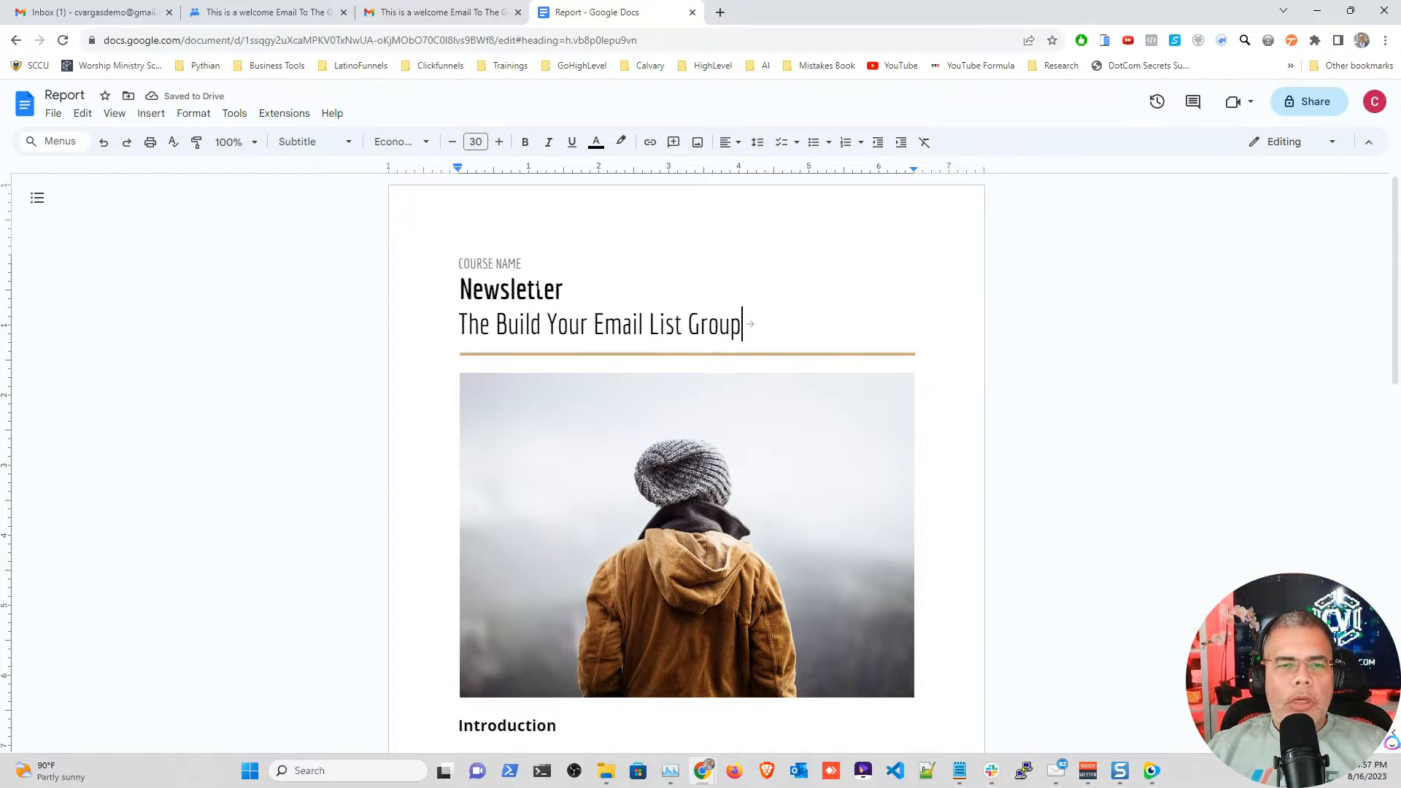
scroll(686, 467, down, 13)
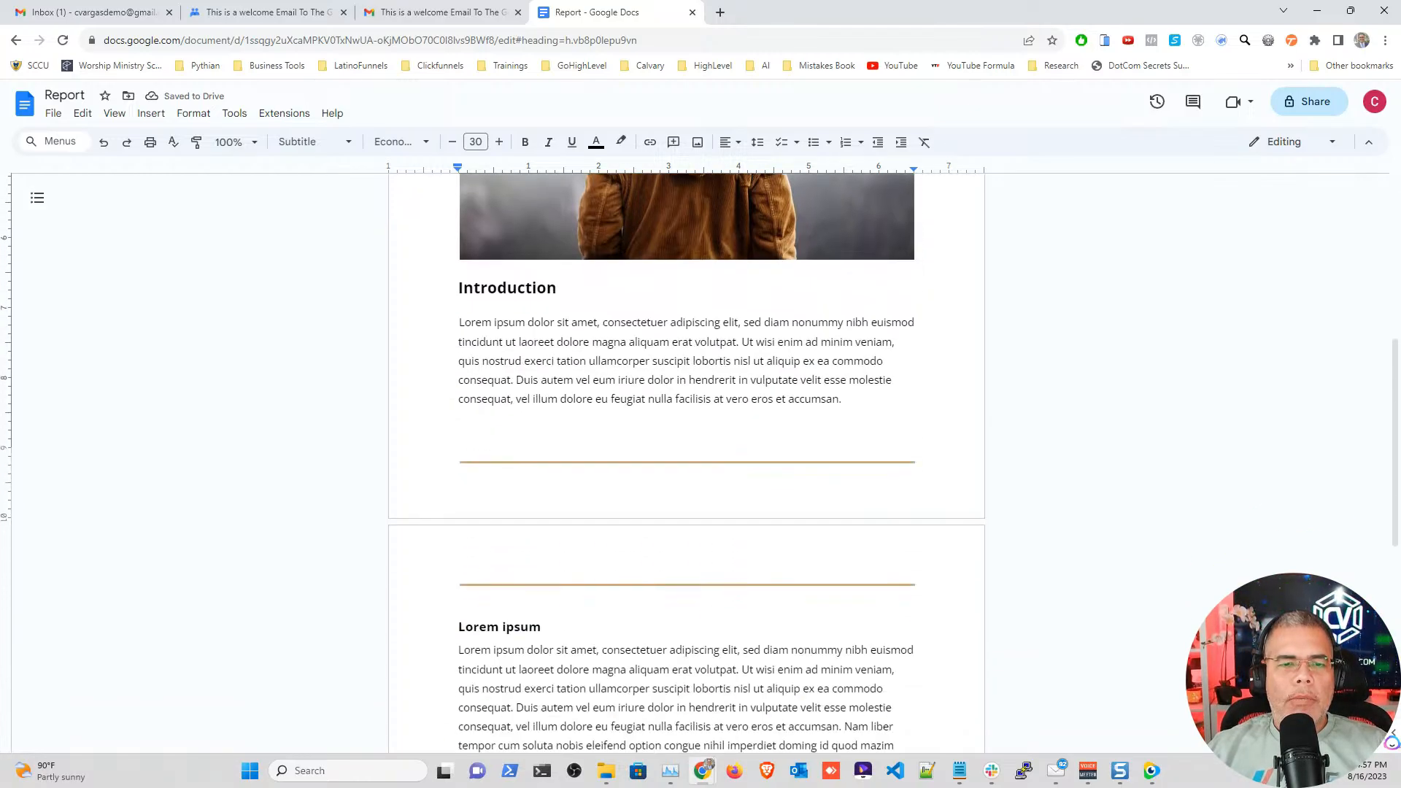
scroll(686, 467, up, 5)
scroll(685, 467, up, 8)
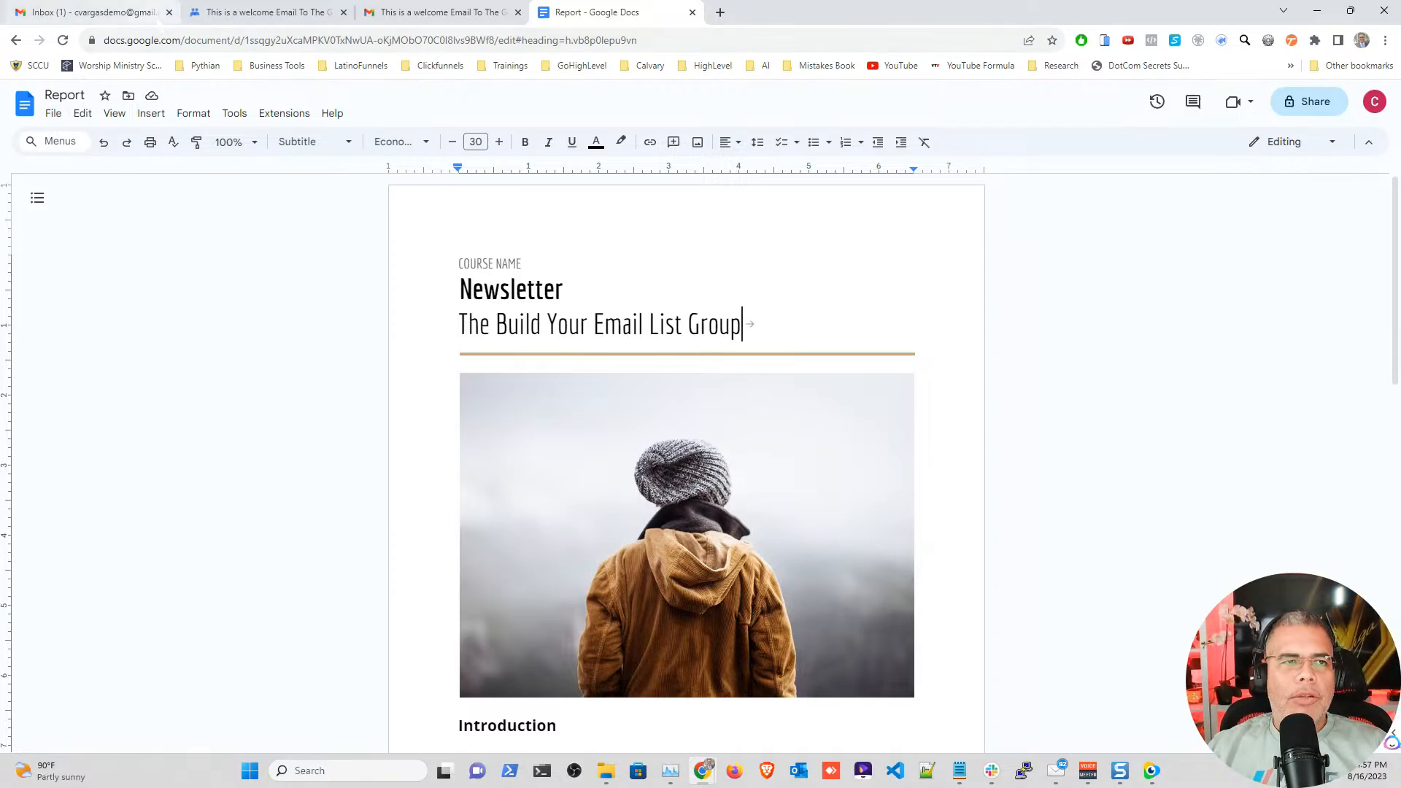
Step: Select the group's posting address in the welcome conversation, then go back to the Report document
click(283, 15)
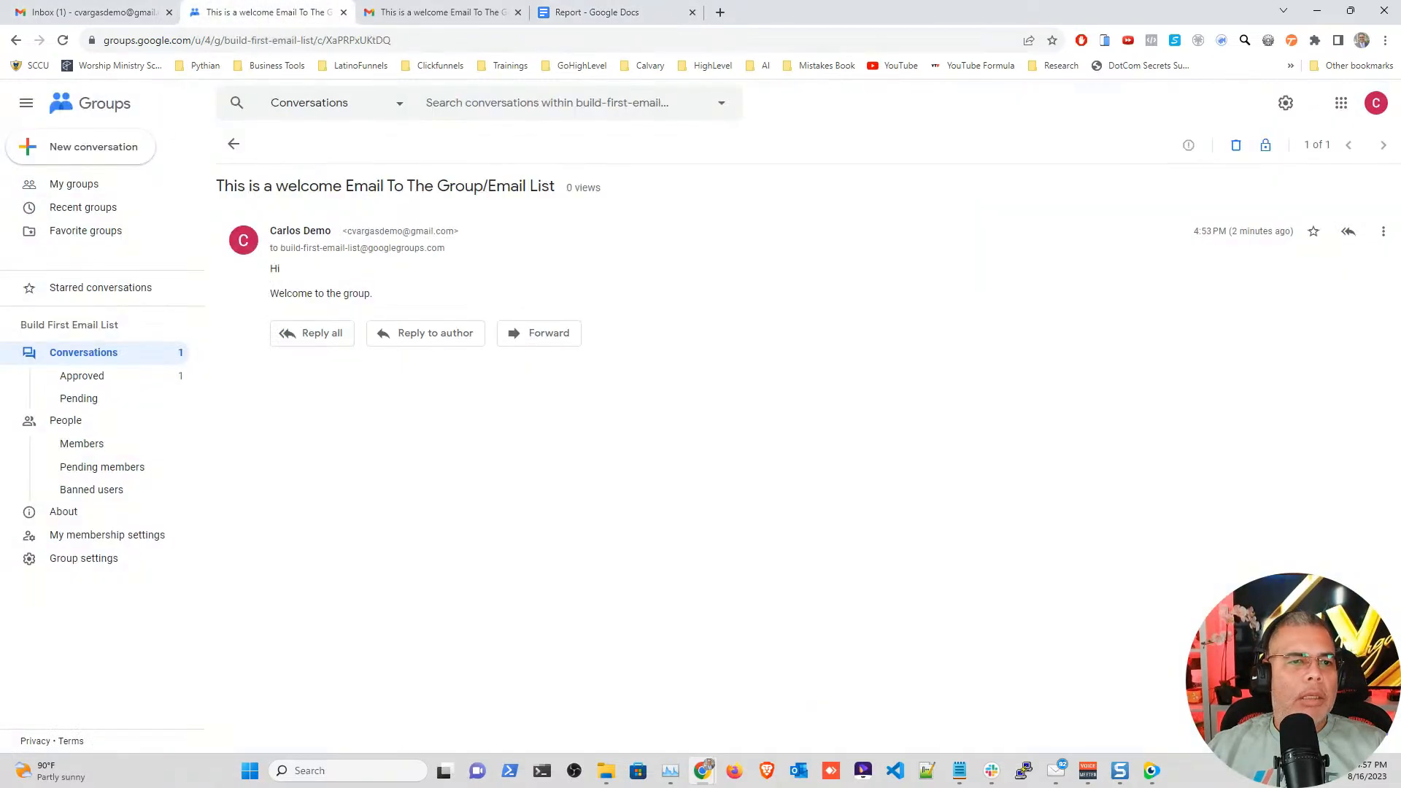
drag(446, 248, 280, 248)
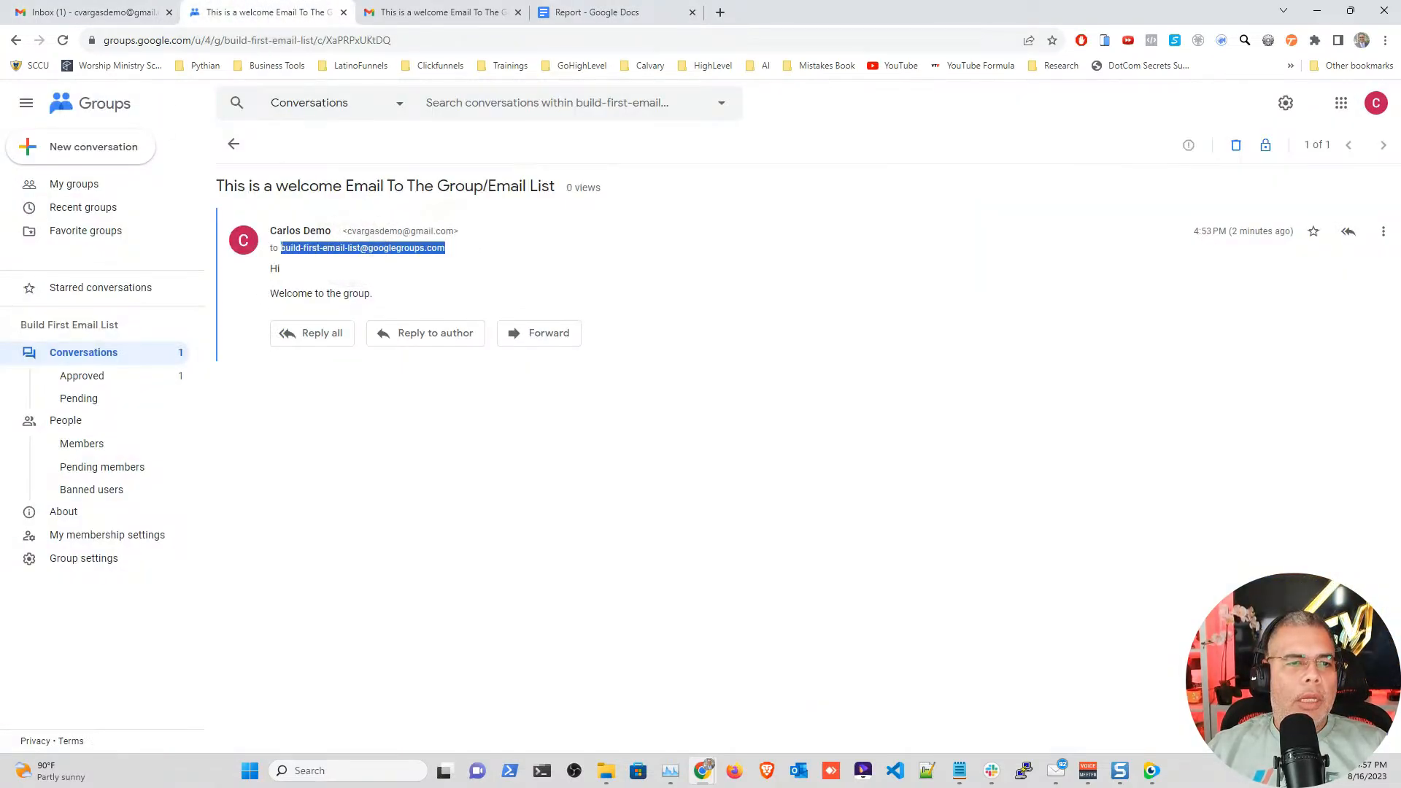
click(587, 9)
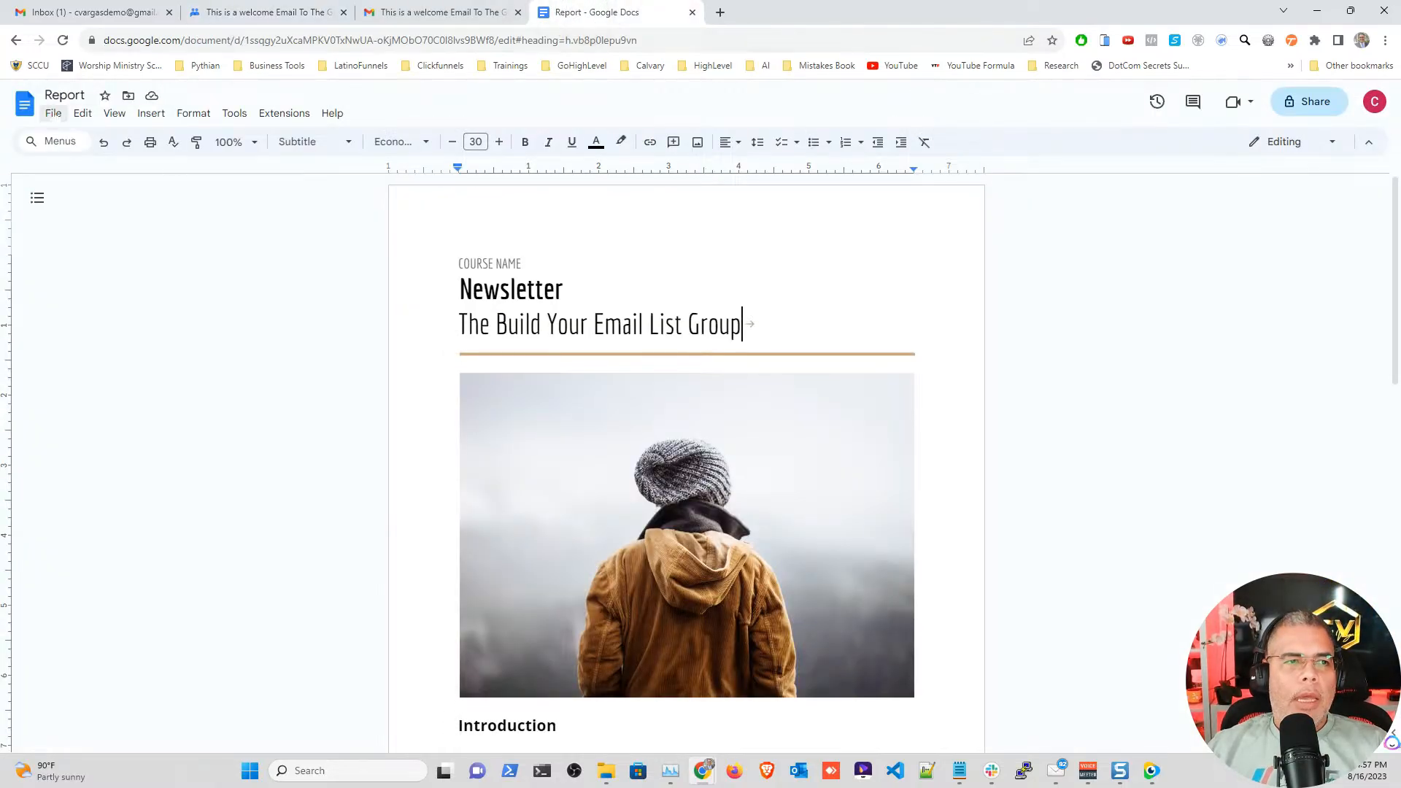
Step: Email the Report as a PDF to the group address, replacing the 'Report' subject with 'August Newsletter'
click(53, 113)
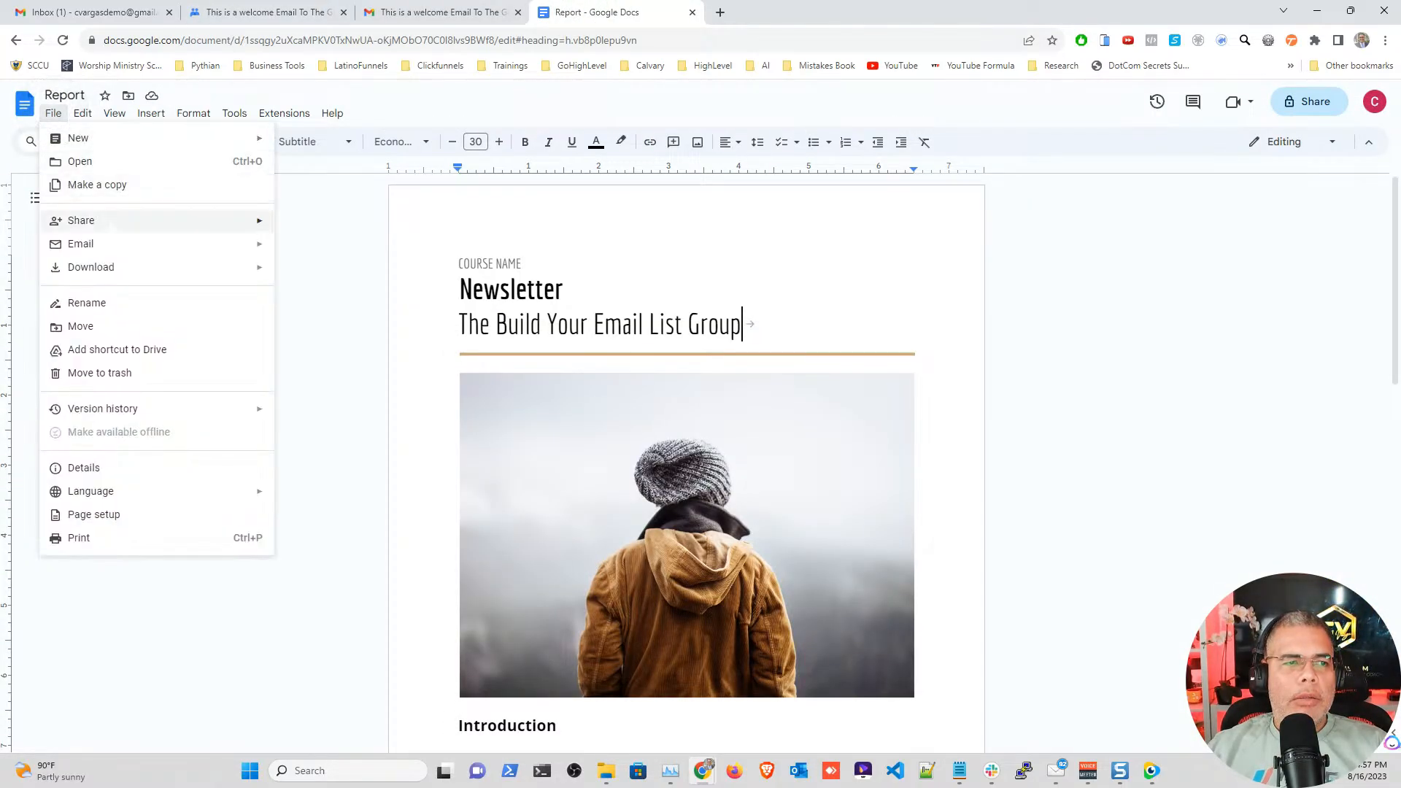
mouse_move(120, 249)
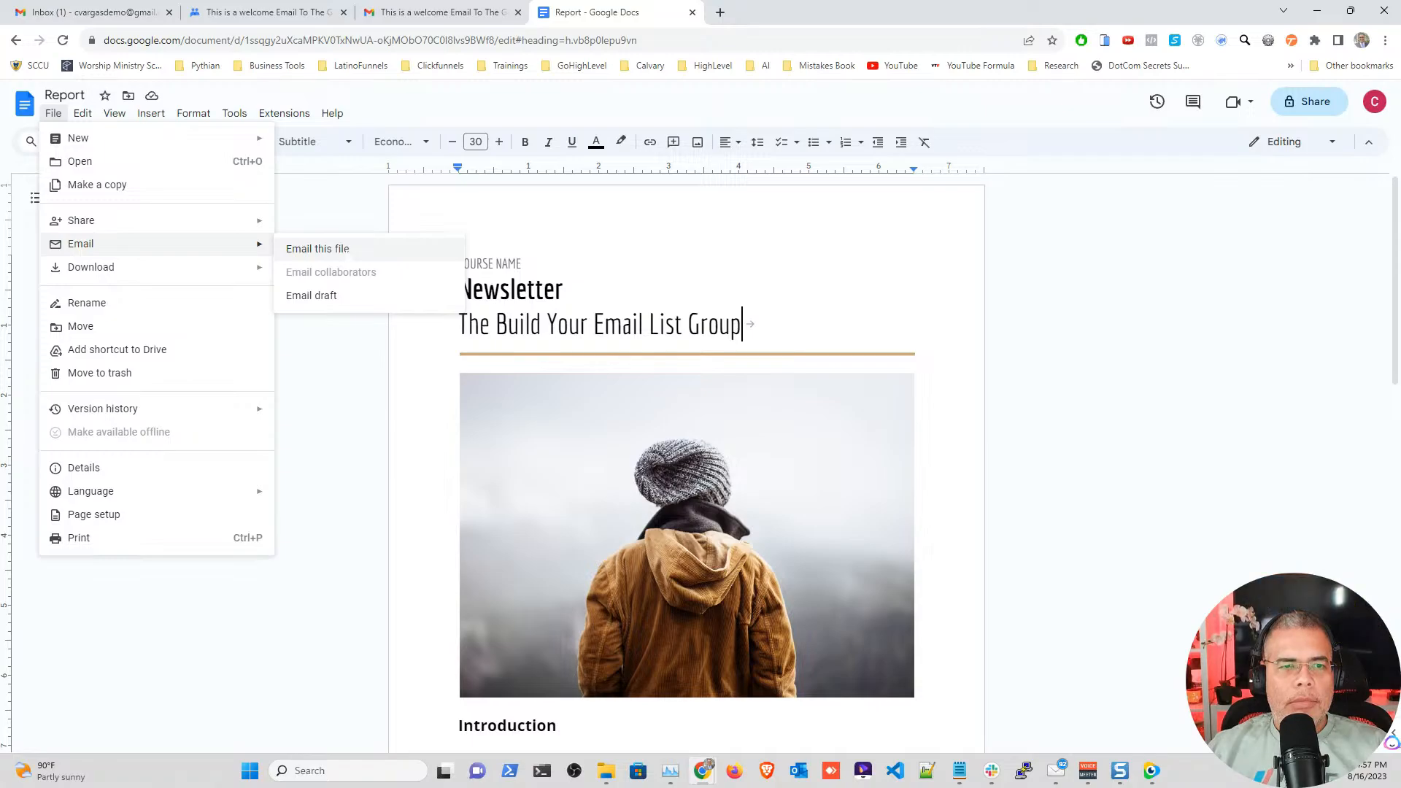
click(346, 252)
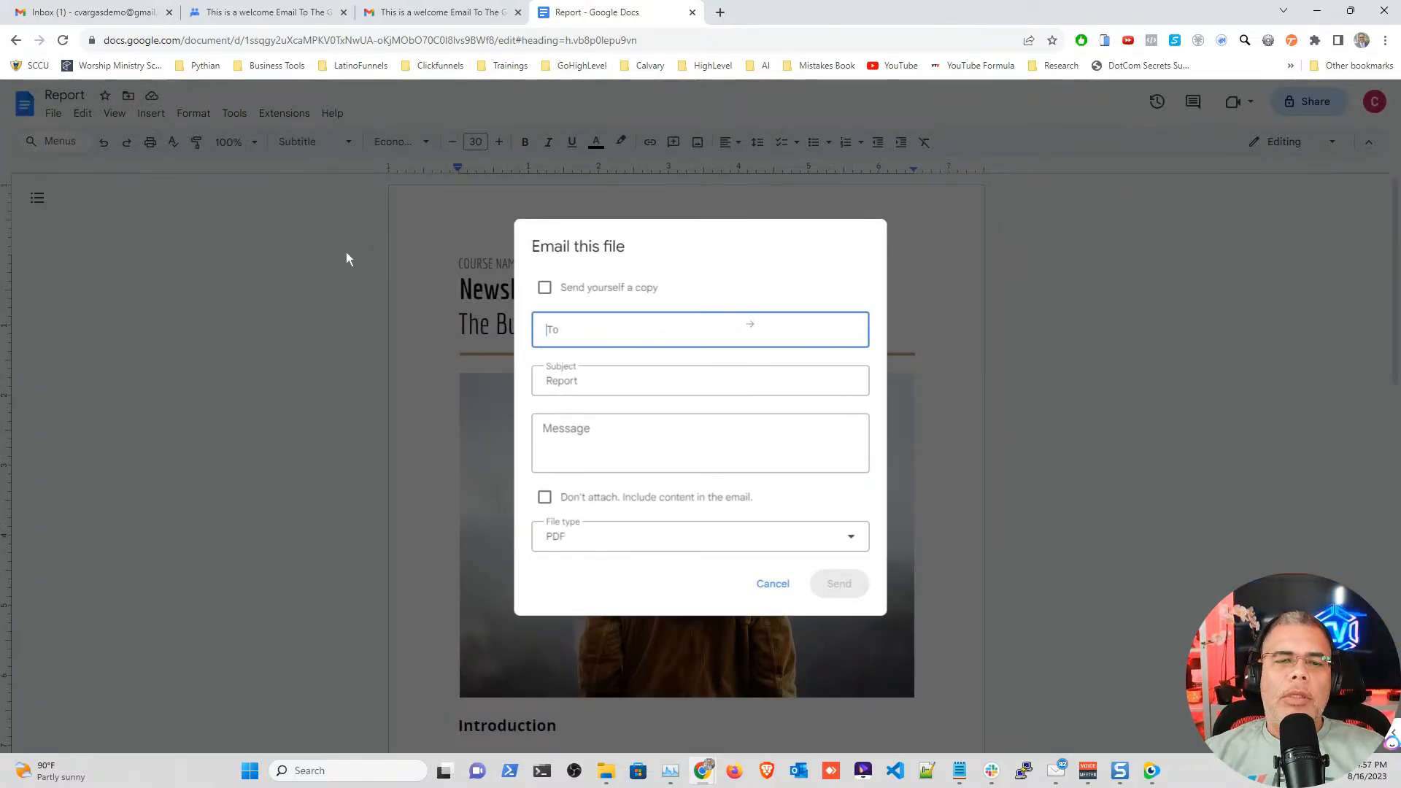
click(579, 328)
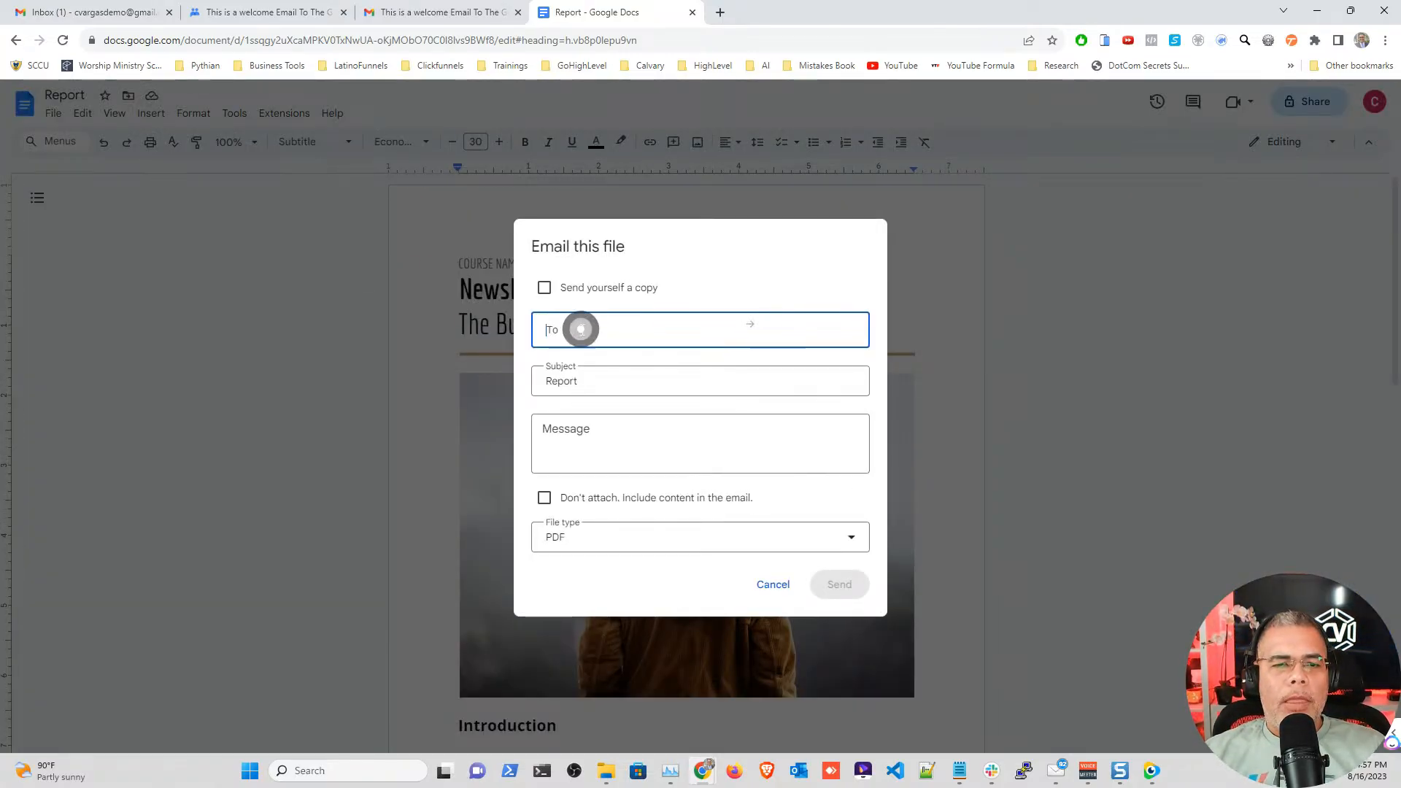
key(Return)
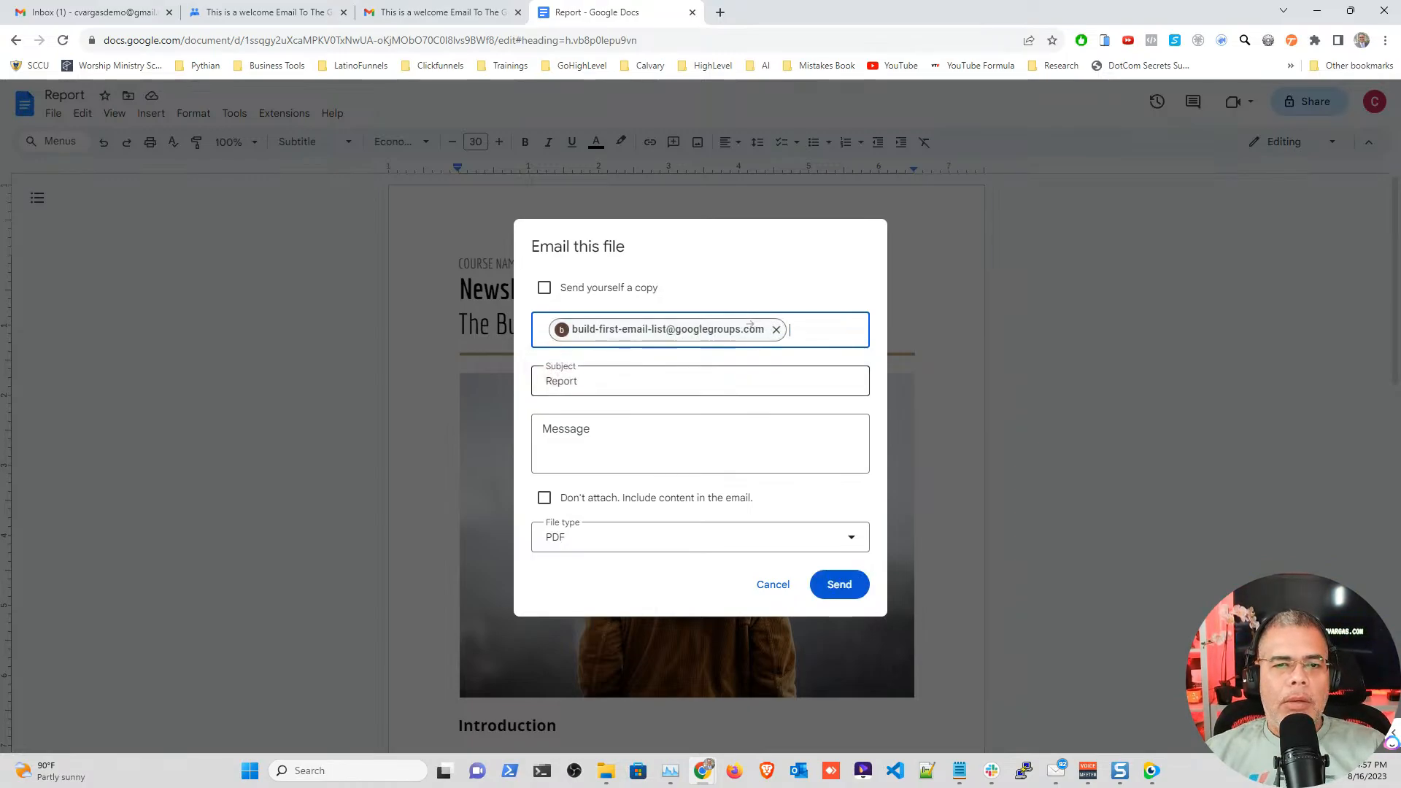
drag(586, 382, 539, 386)
key(BackSpace)
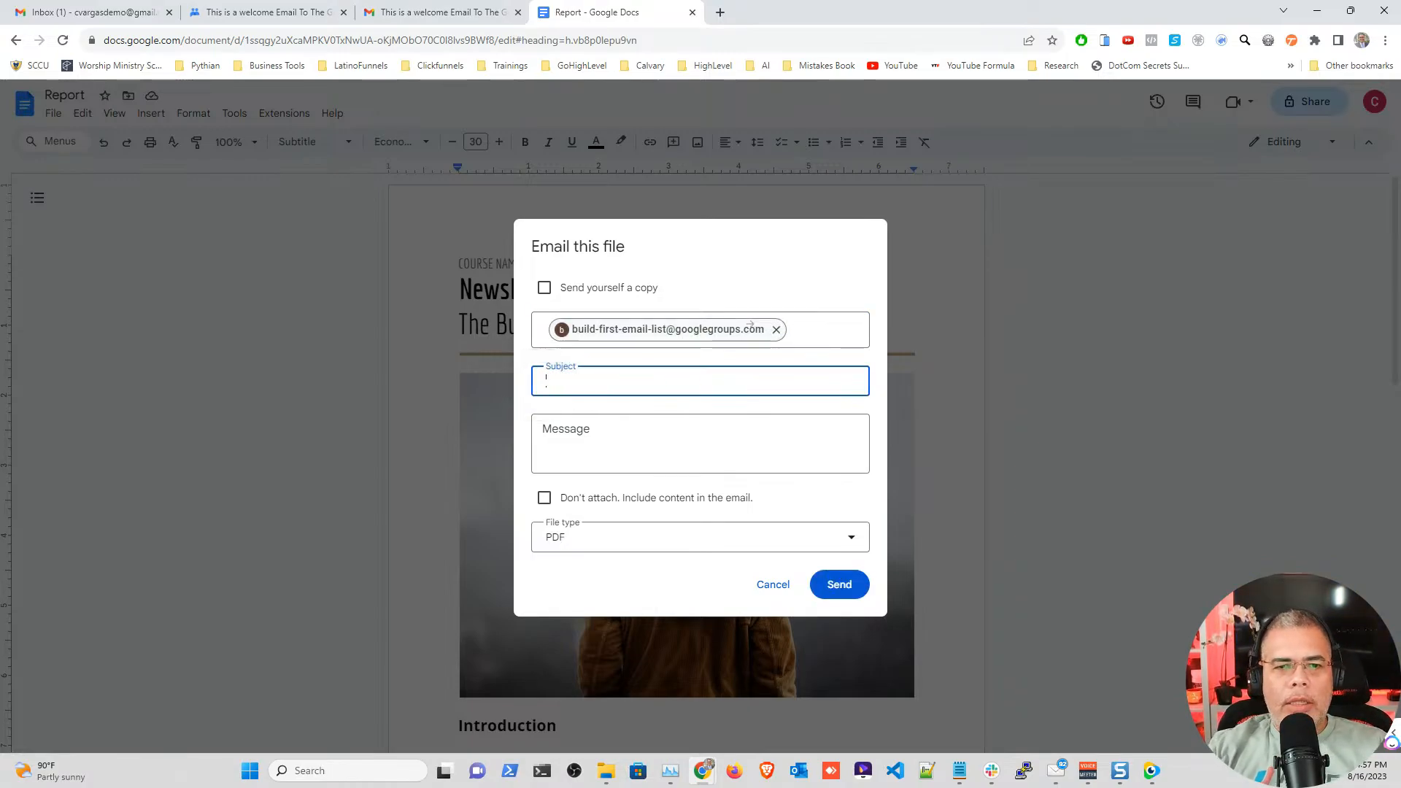
text(N)
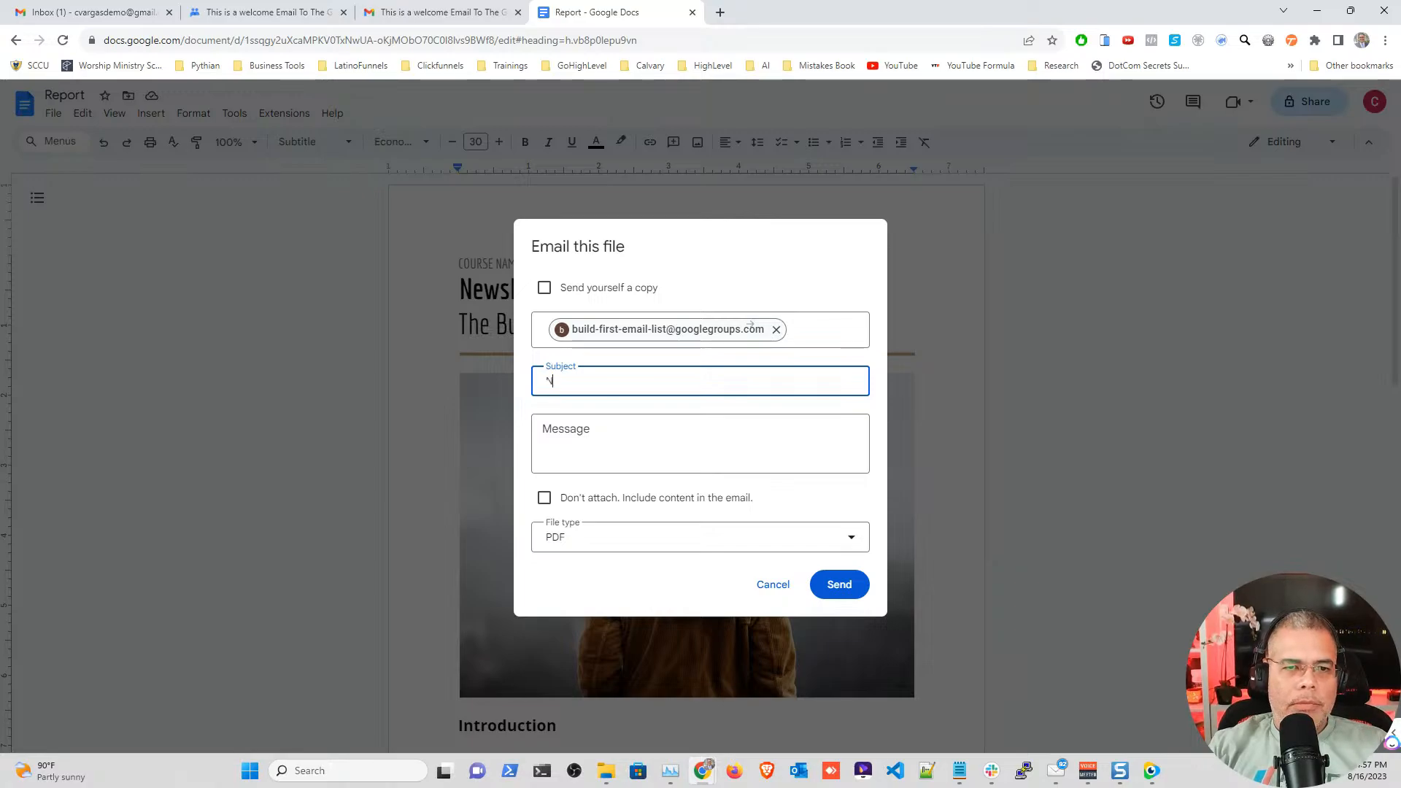
key(BackSpace)
key(BackSpace)
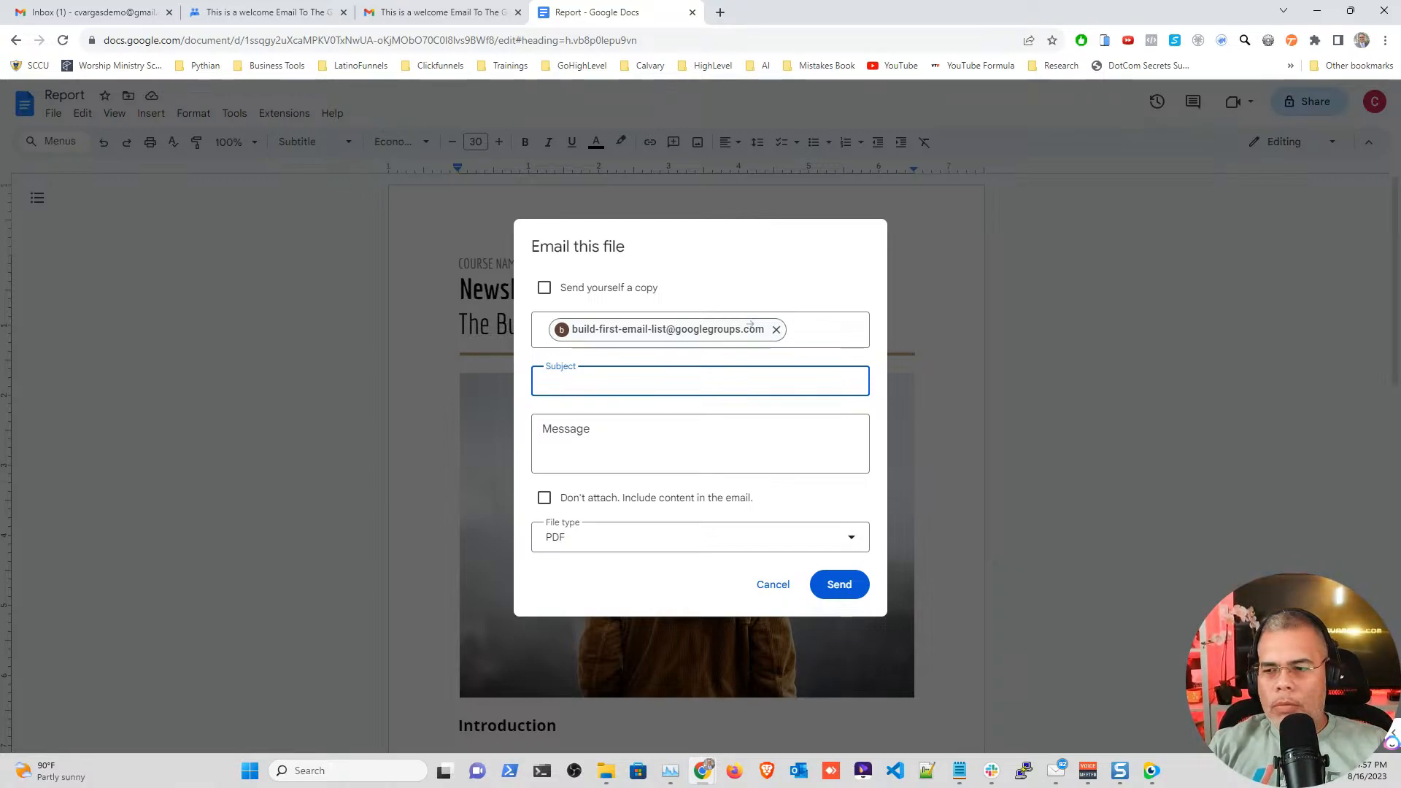
text(Nu)
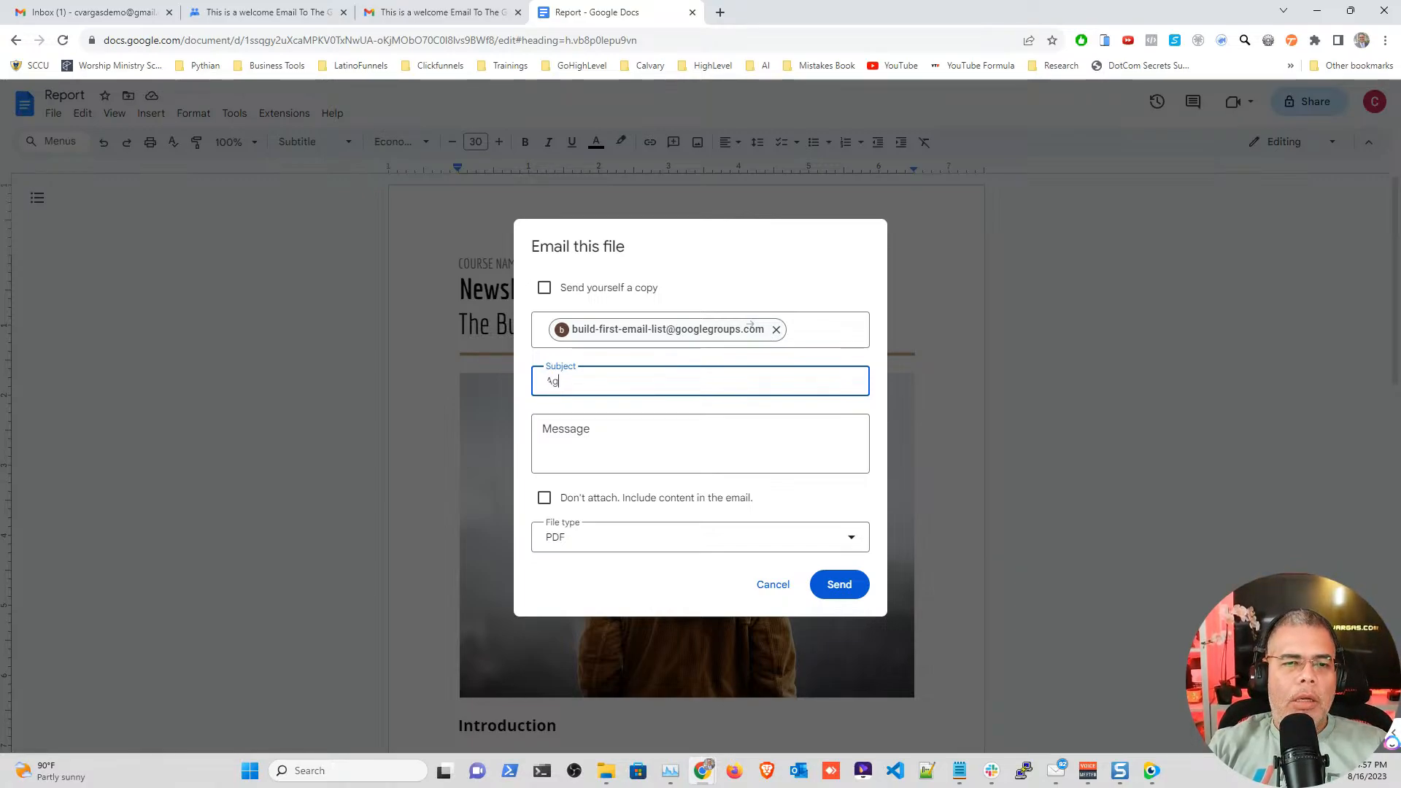
text(gust Newsletter)
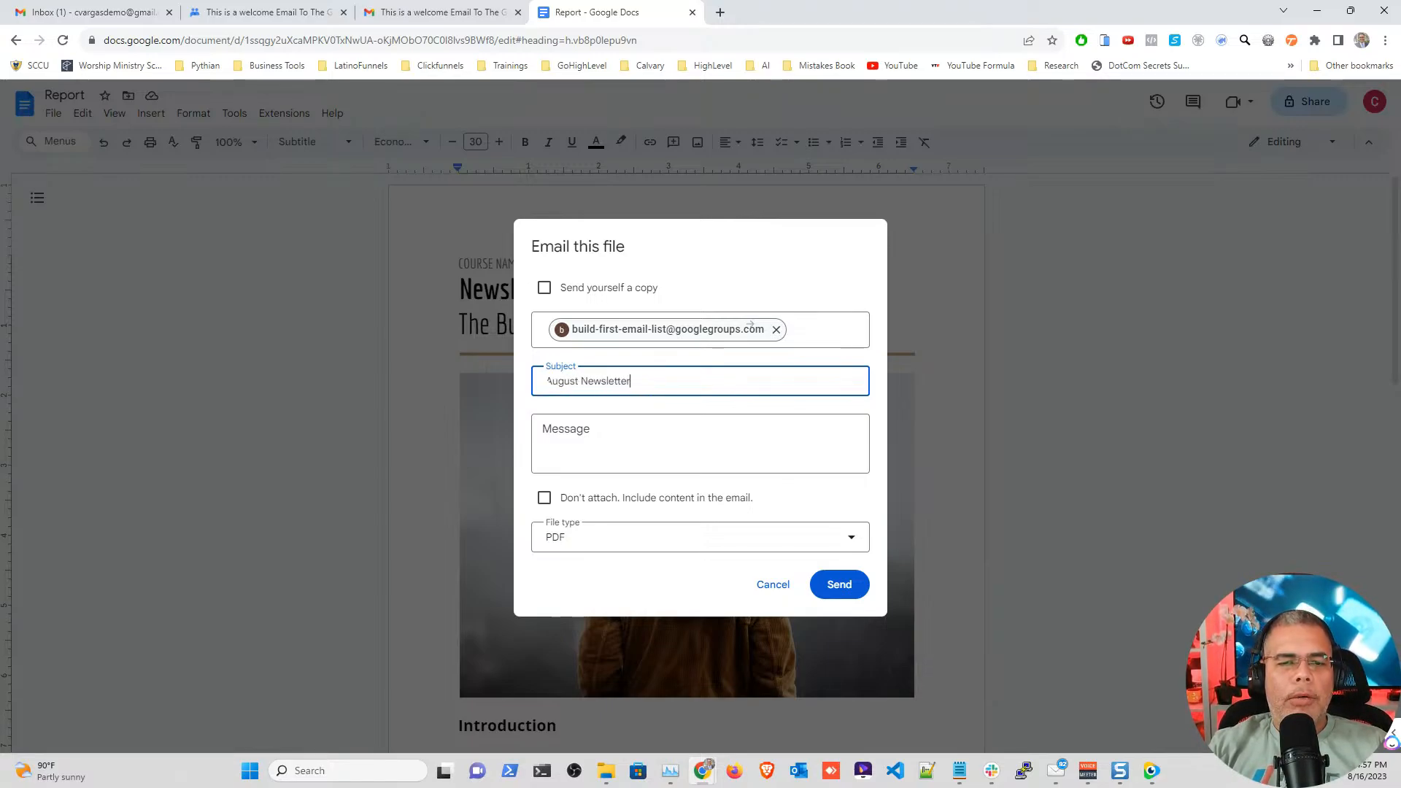
Step: Write a short message describing the newsletter for subscribers learning to create one
click(557, 428)
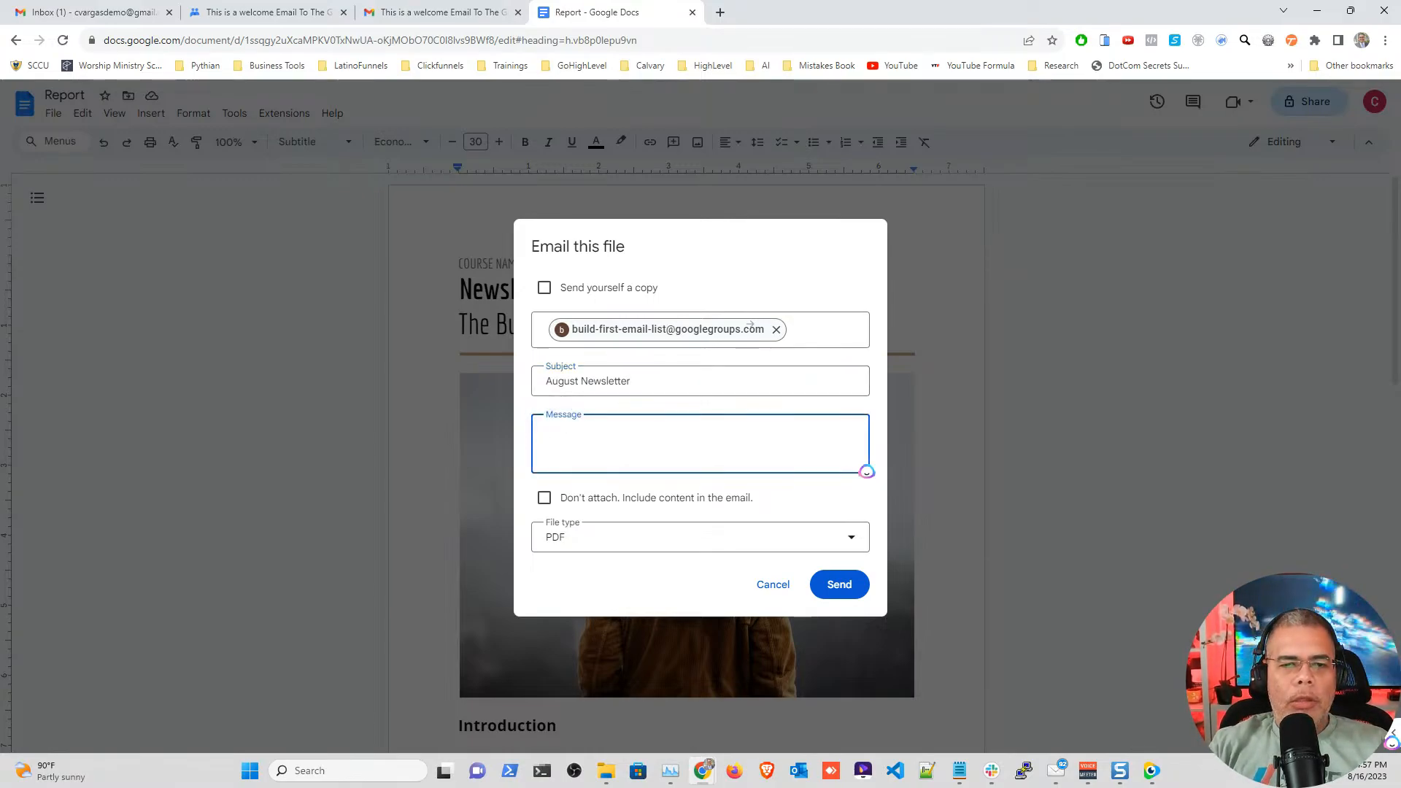
text(Here we have the news)
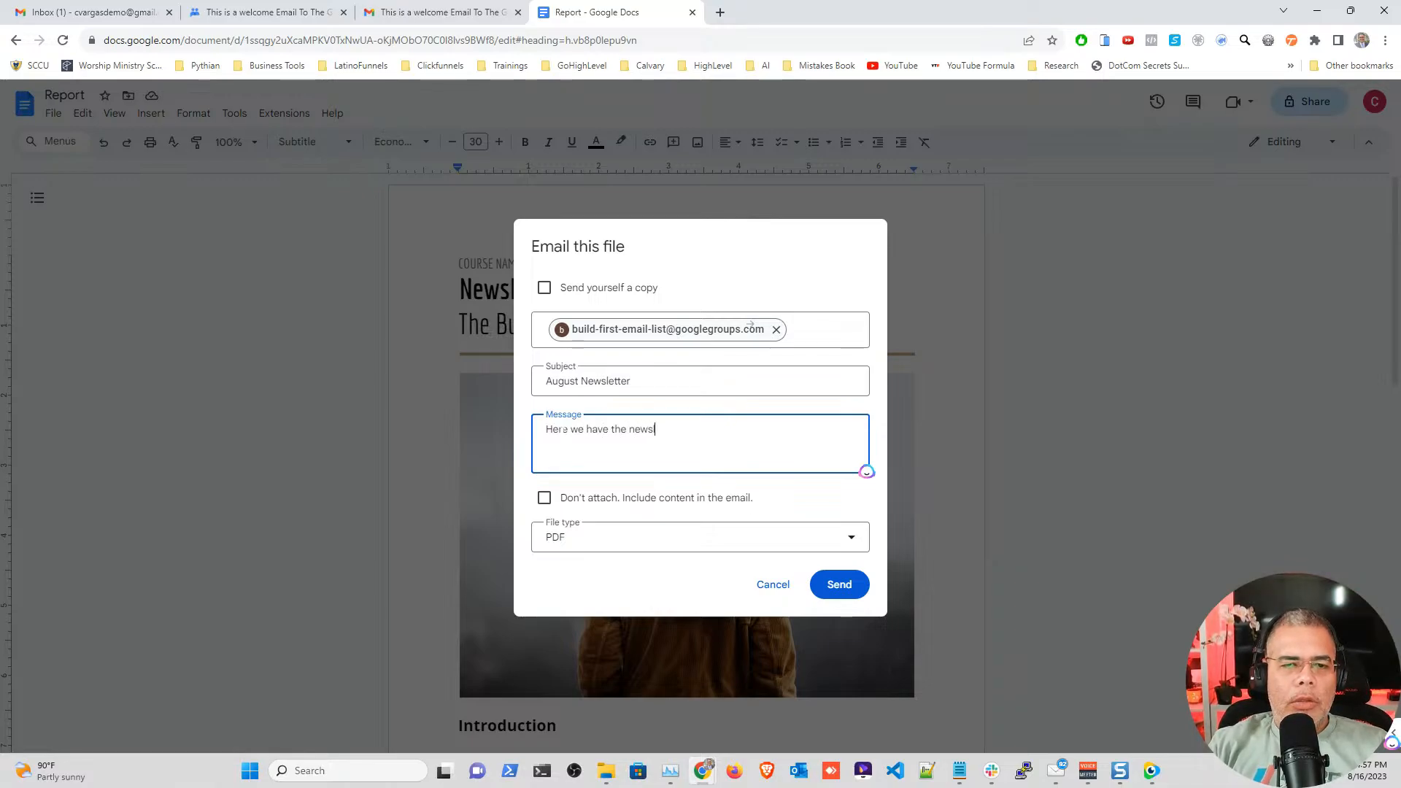
key(BackSpace)
key(BackSpace)
key(BackSpace)
key(BackSpace)
key(BackSpace)
key(BackSpace)
key(BackSpace)
key(BackSpace)
key(BackSpace)
key(BackSpace)
key(BackSpace)
key(BackSpace)
key(BackSpace)
key(BackSpace)
key(BackSpace)
key(BackSpace)
key(BackSpace)
key(BackSpace)
key(BackSpace)
key(BackSpace)
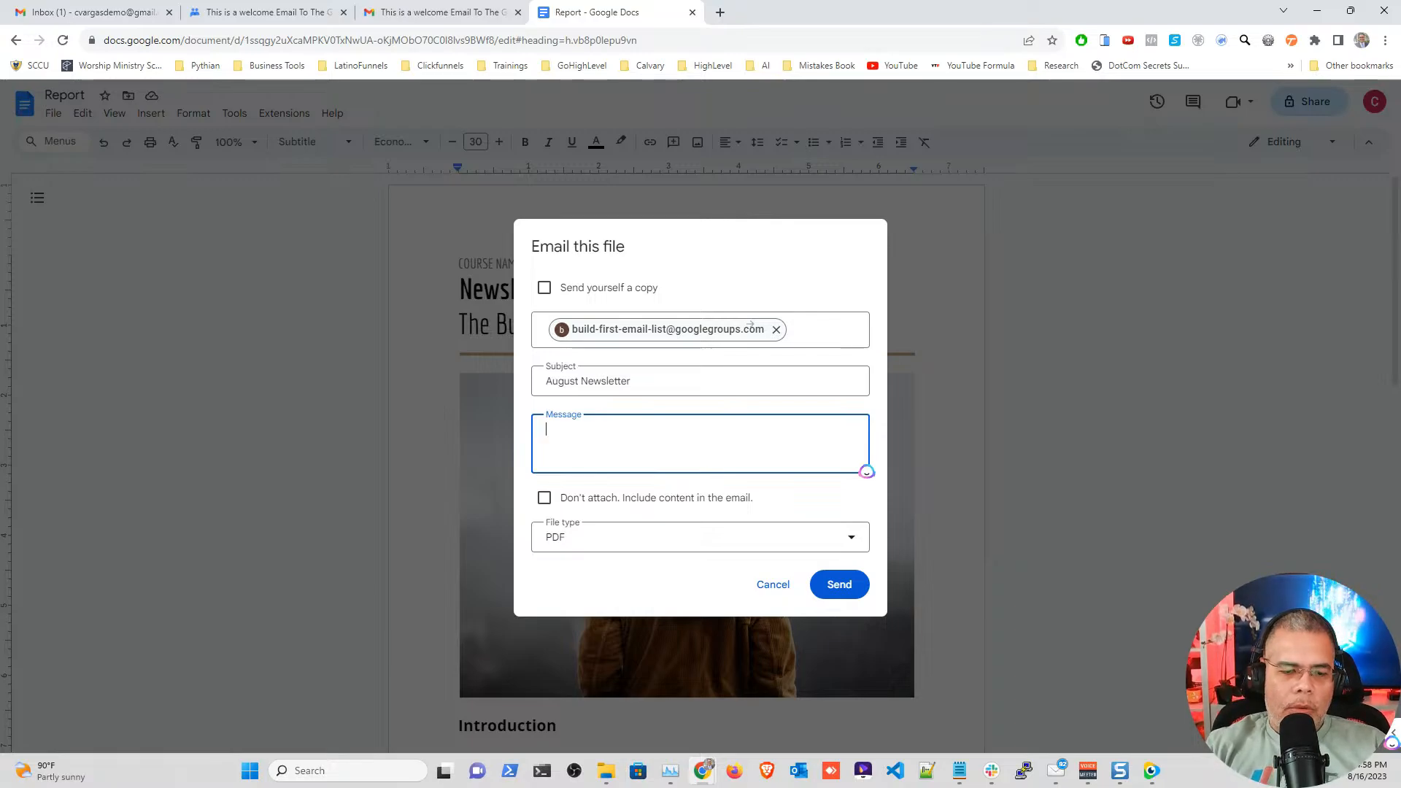
text(crea)
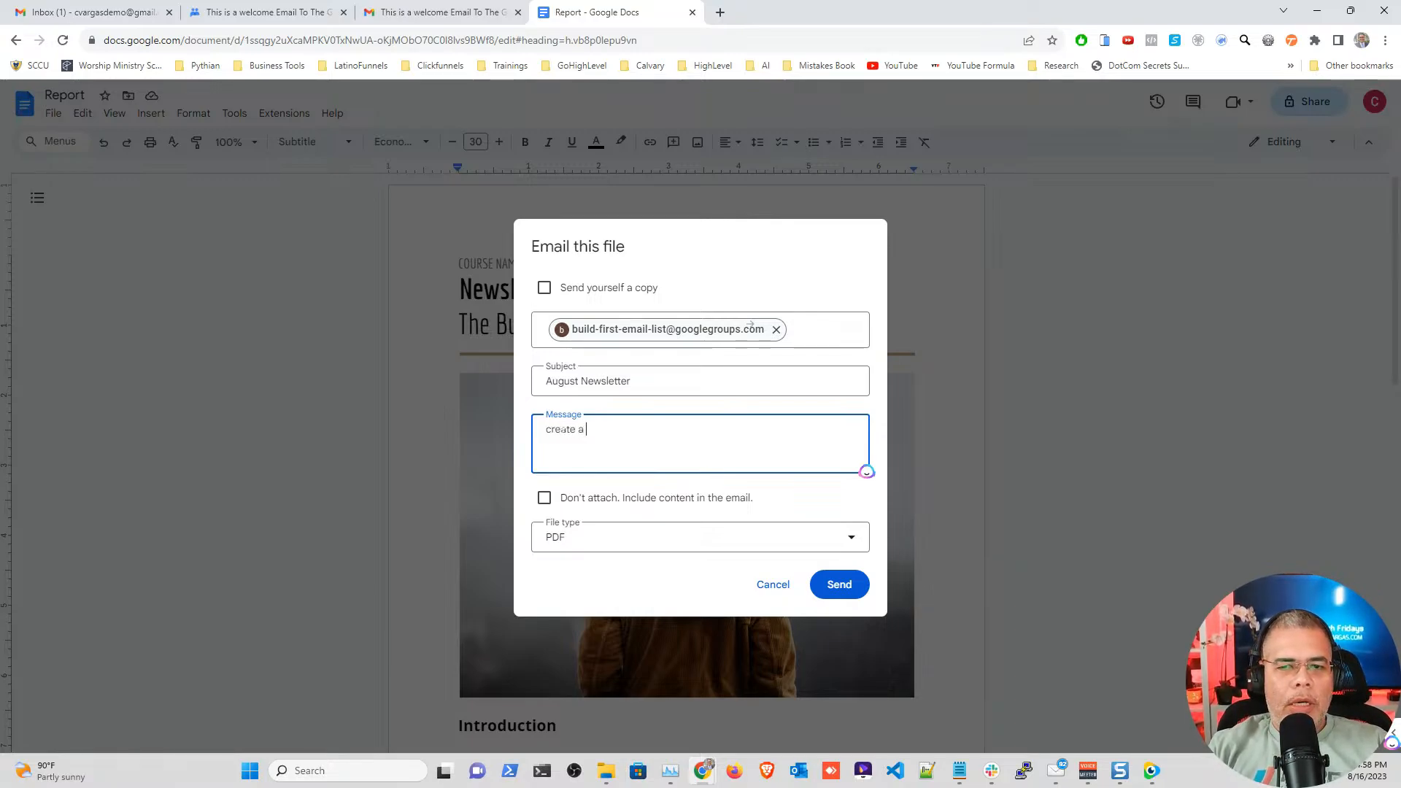
text(te a)
text(nd)
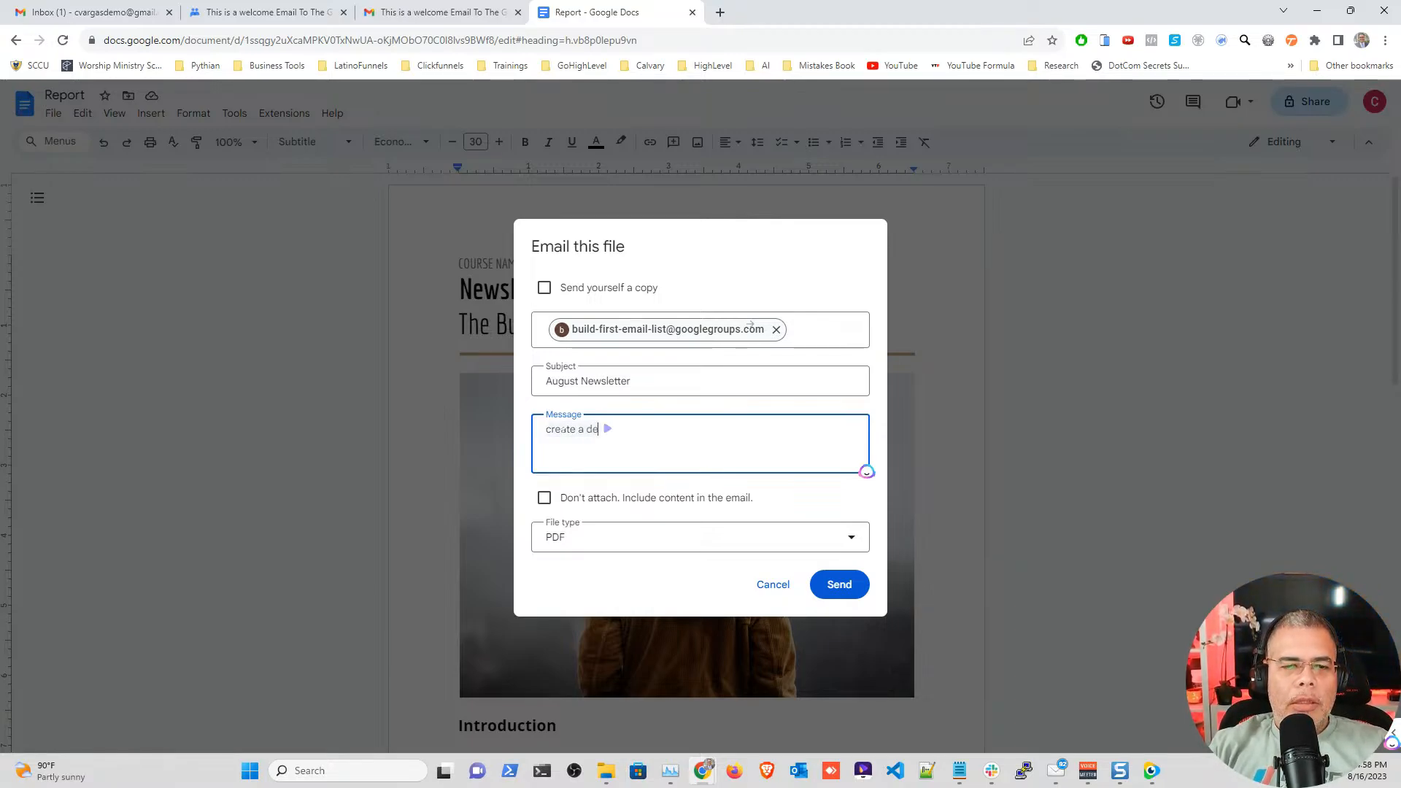
key(BackSpace)
key(BackSpace)
text(mes)
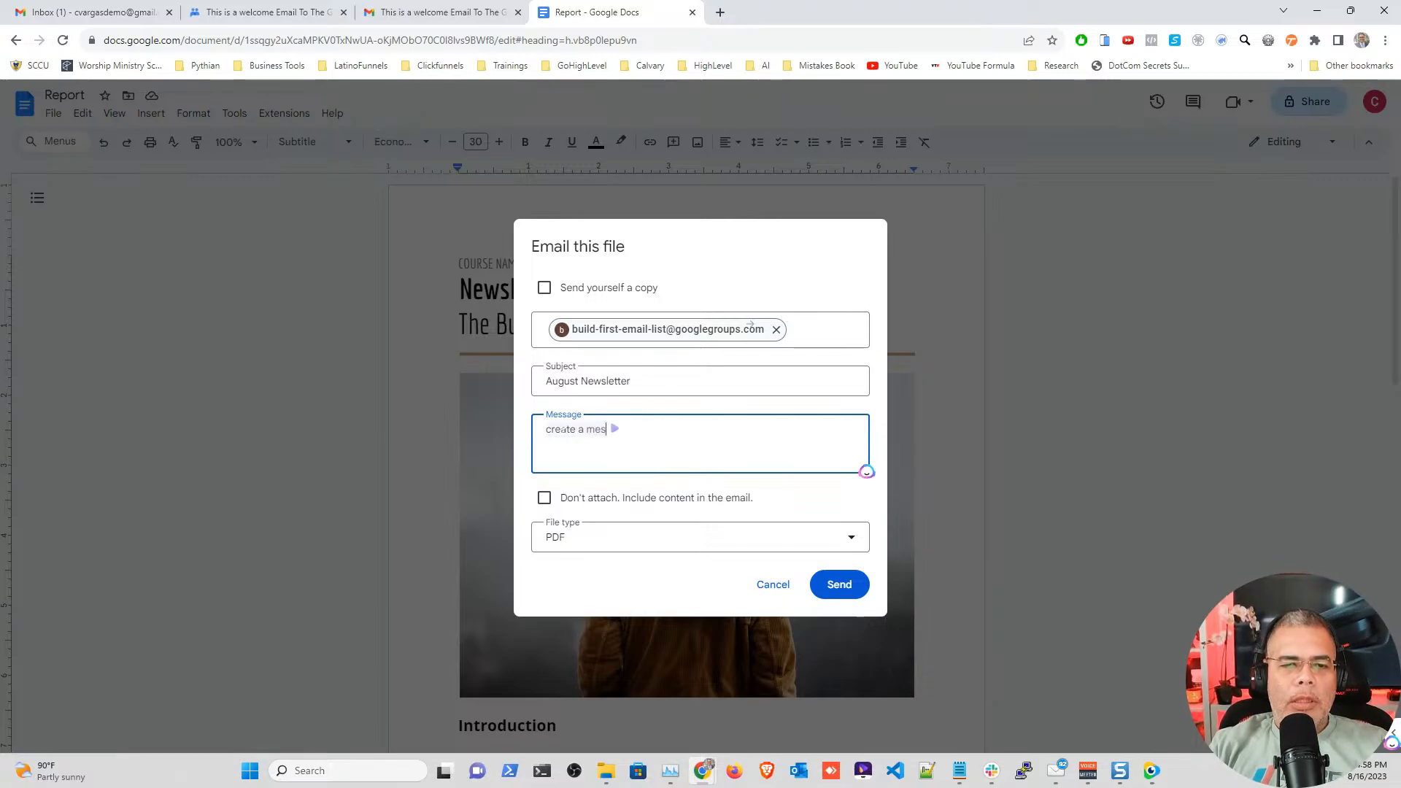
key(BackSpace)
key(BackSpace)
key(BackSpace)
text(email message fo)
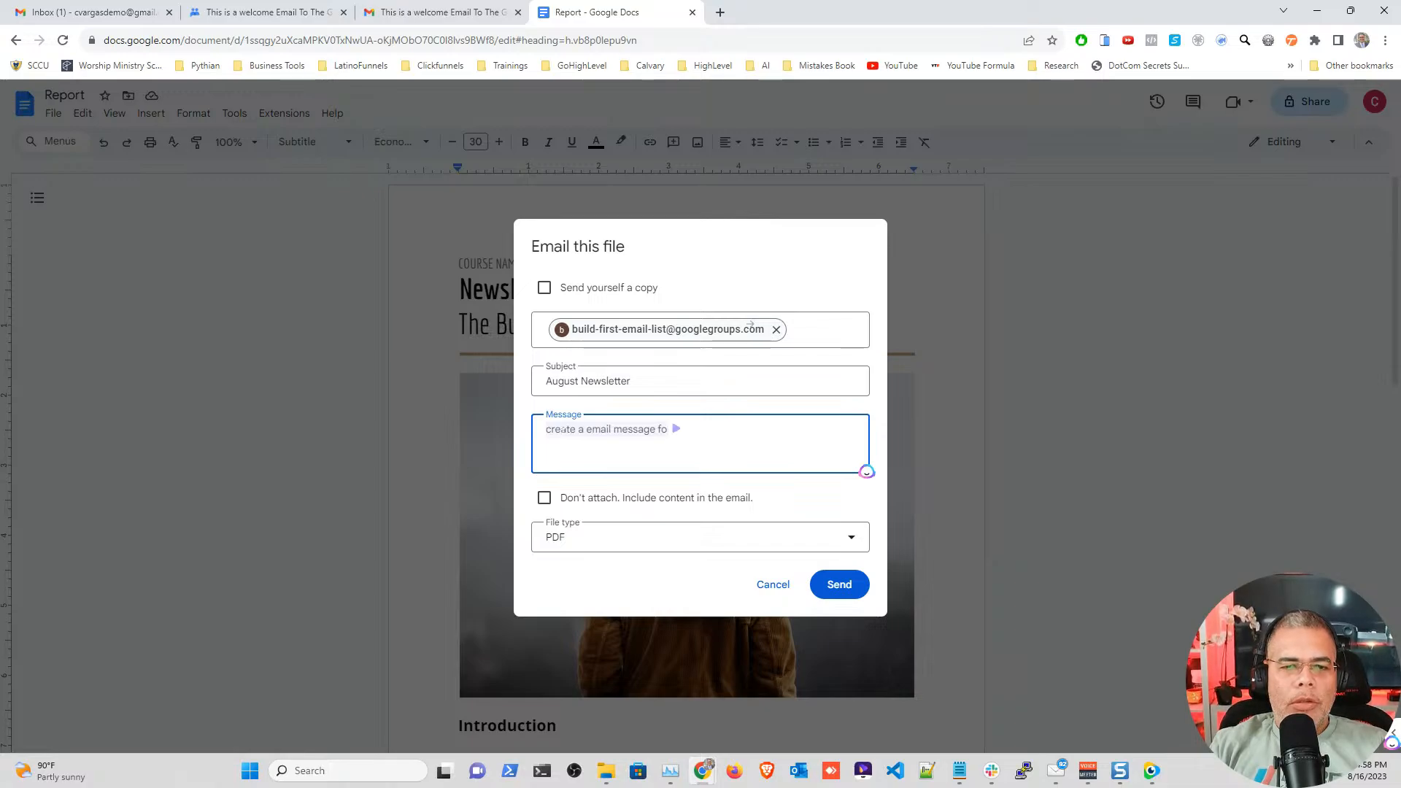
key(BackSpace)
key(BackSpace)
text(with a descri)
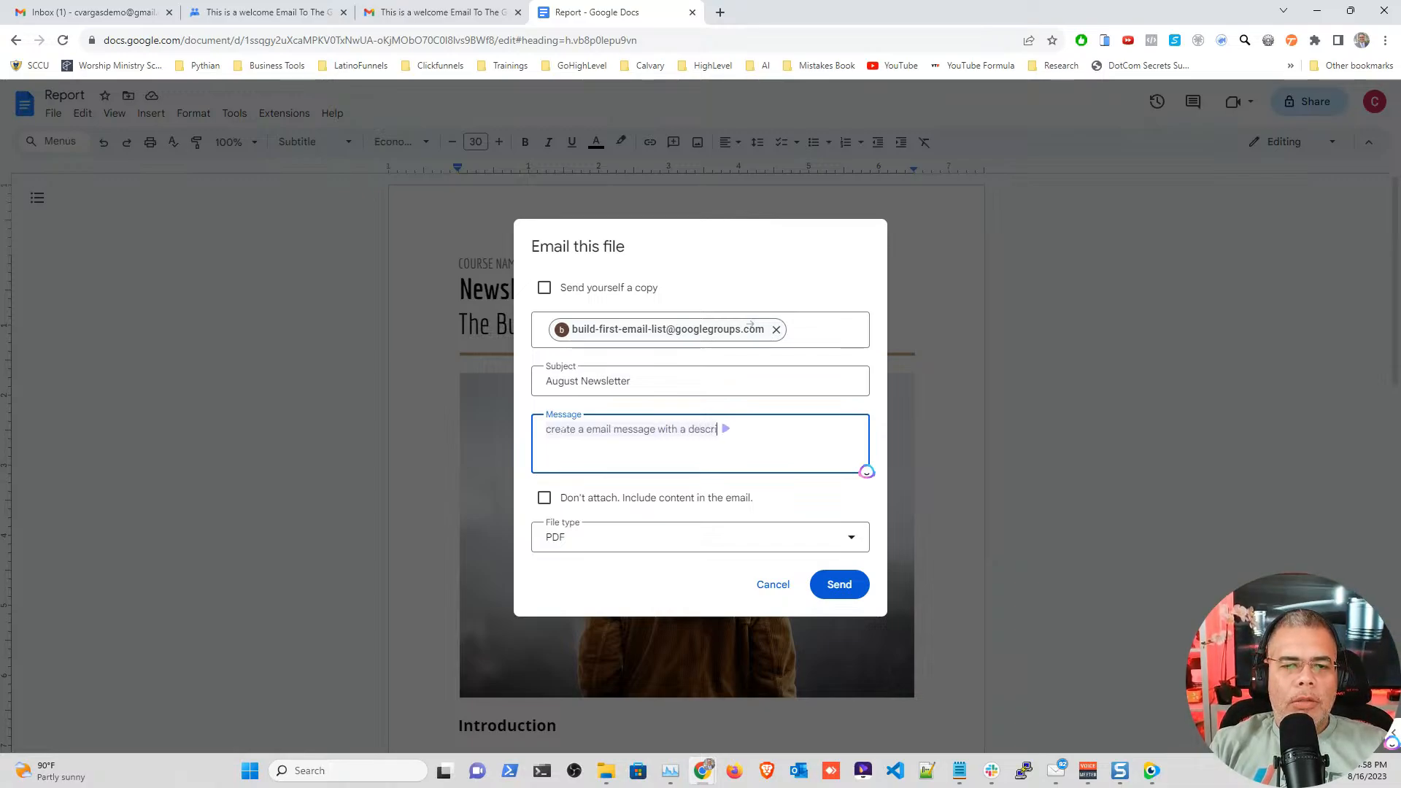
text(ption for my )
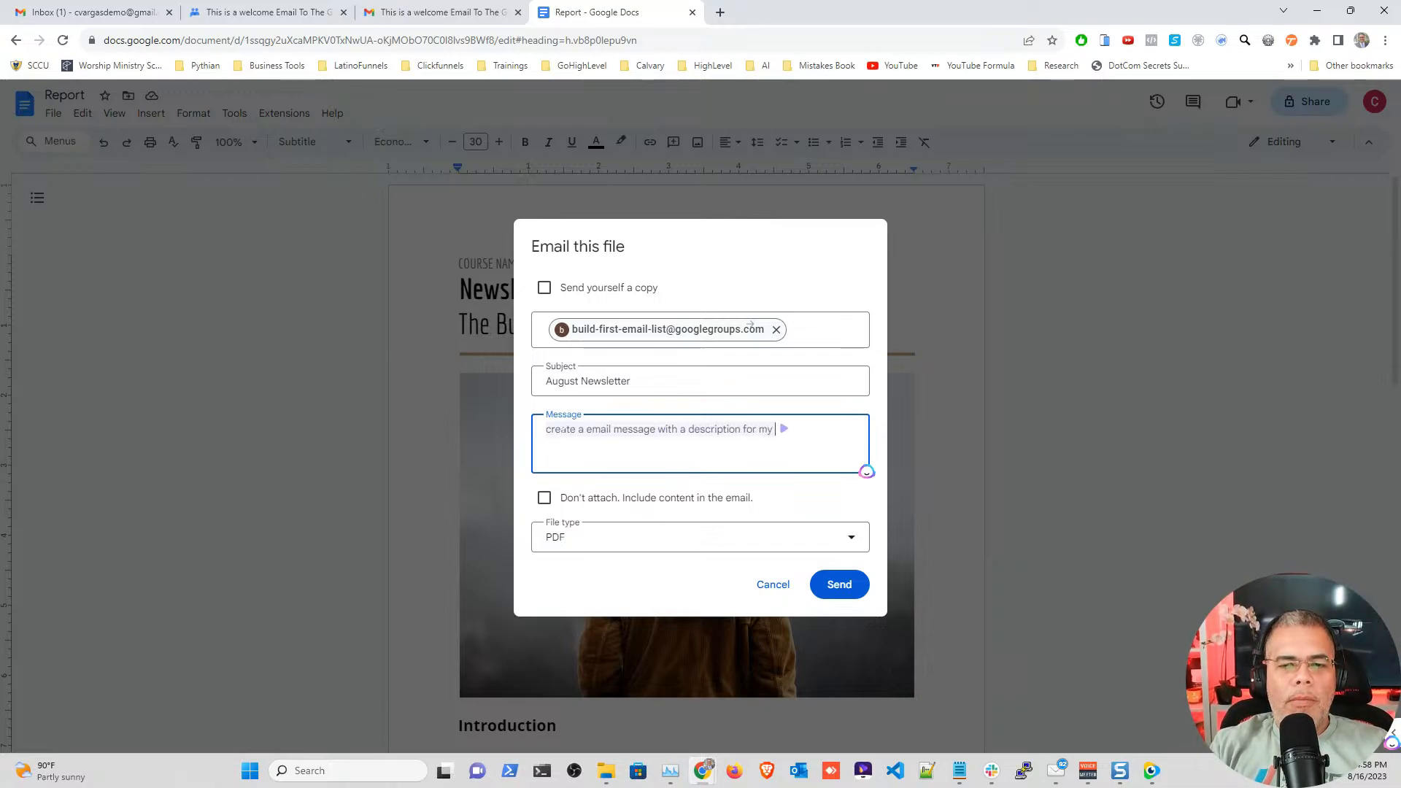
text(newslette)
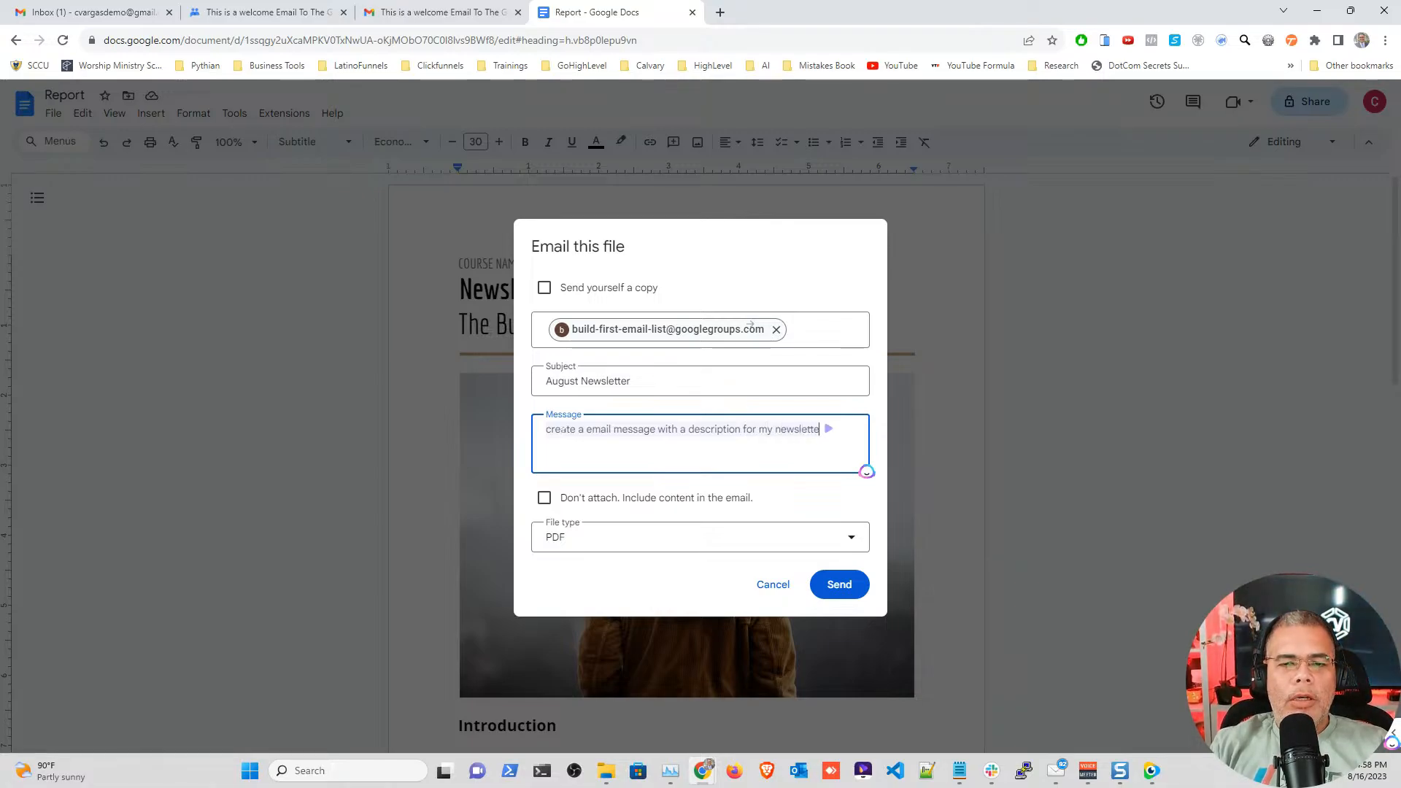
text(r subscribers)
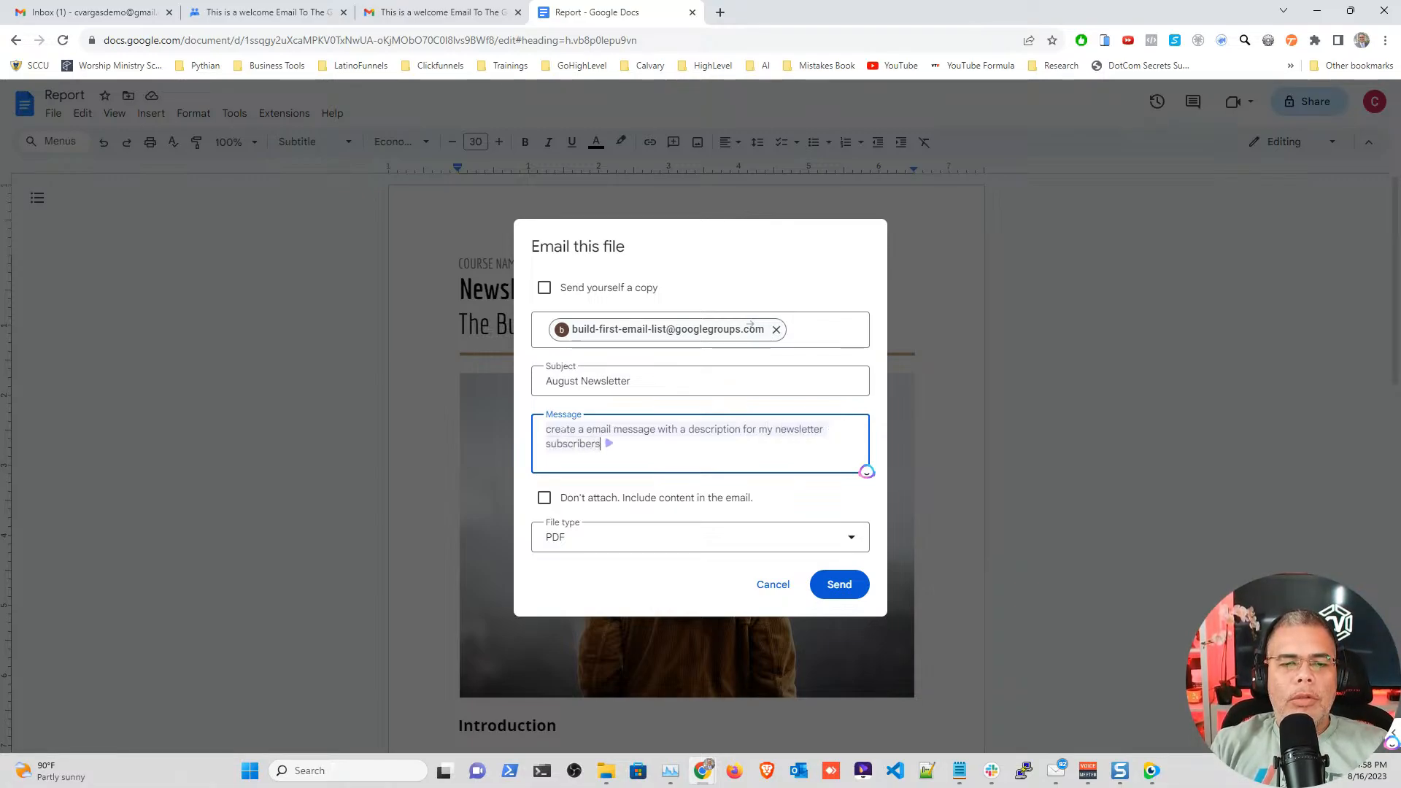
text(..They are )
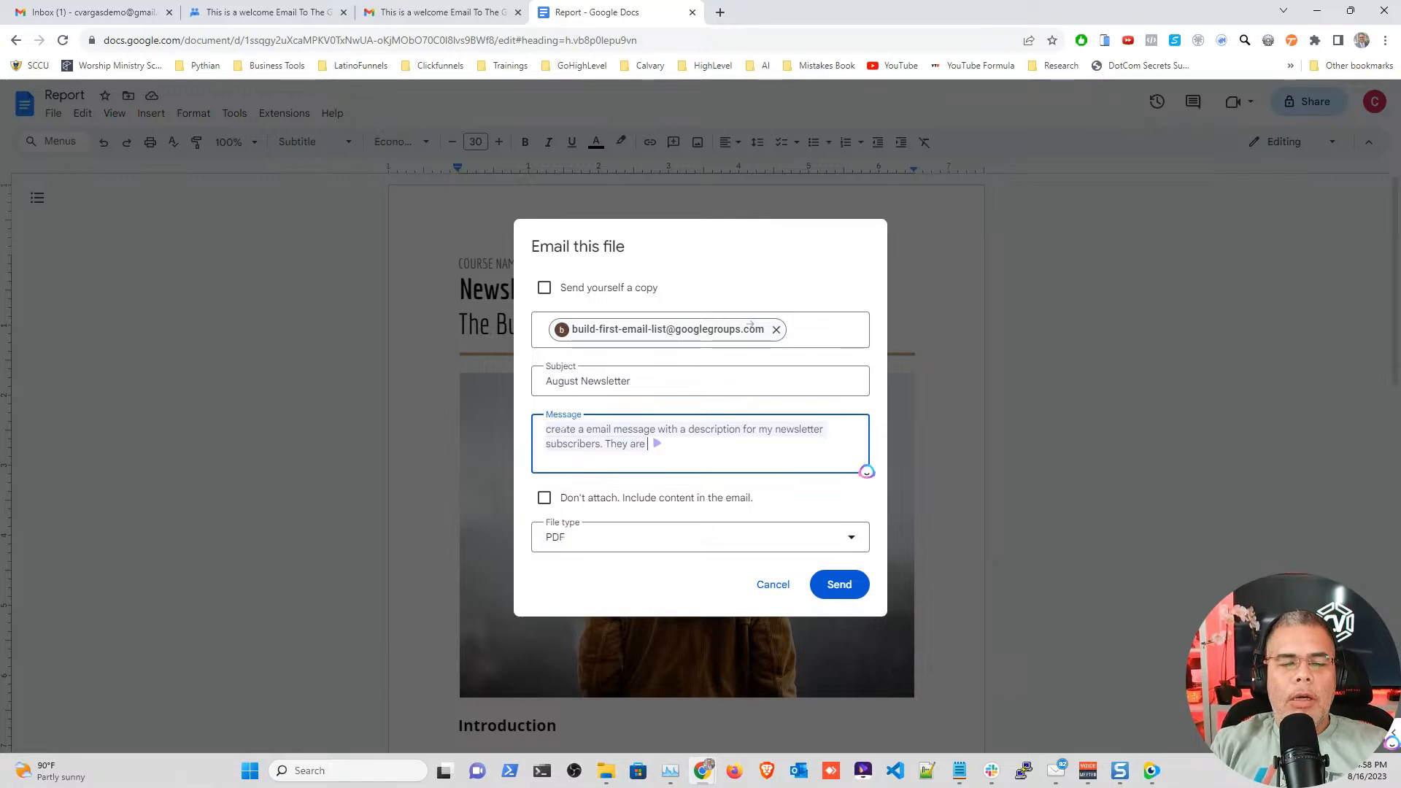
text(learning how)
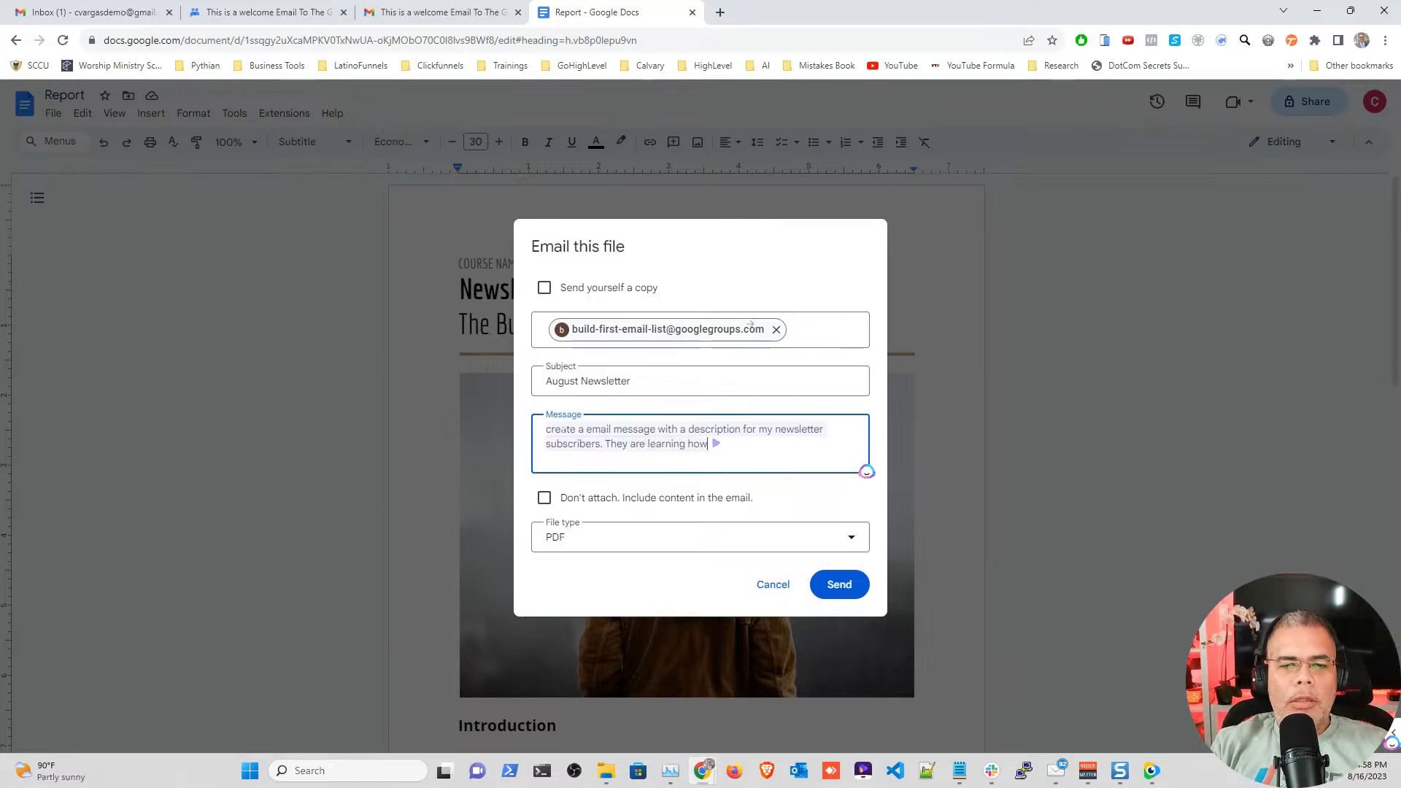
text( to create a )
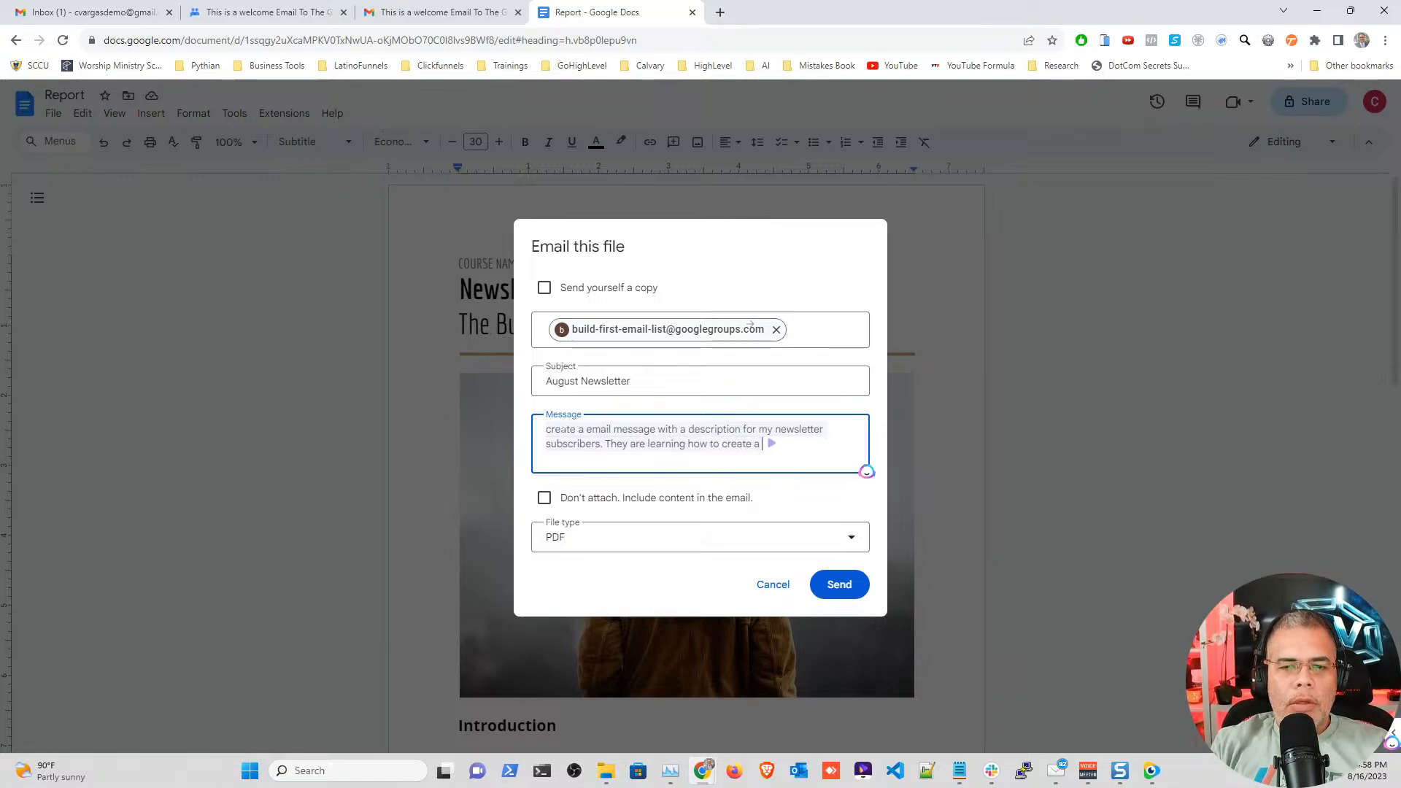
text(newsletter)
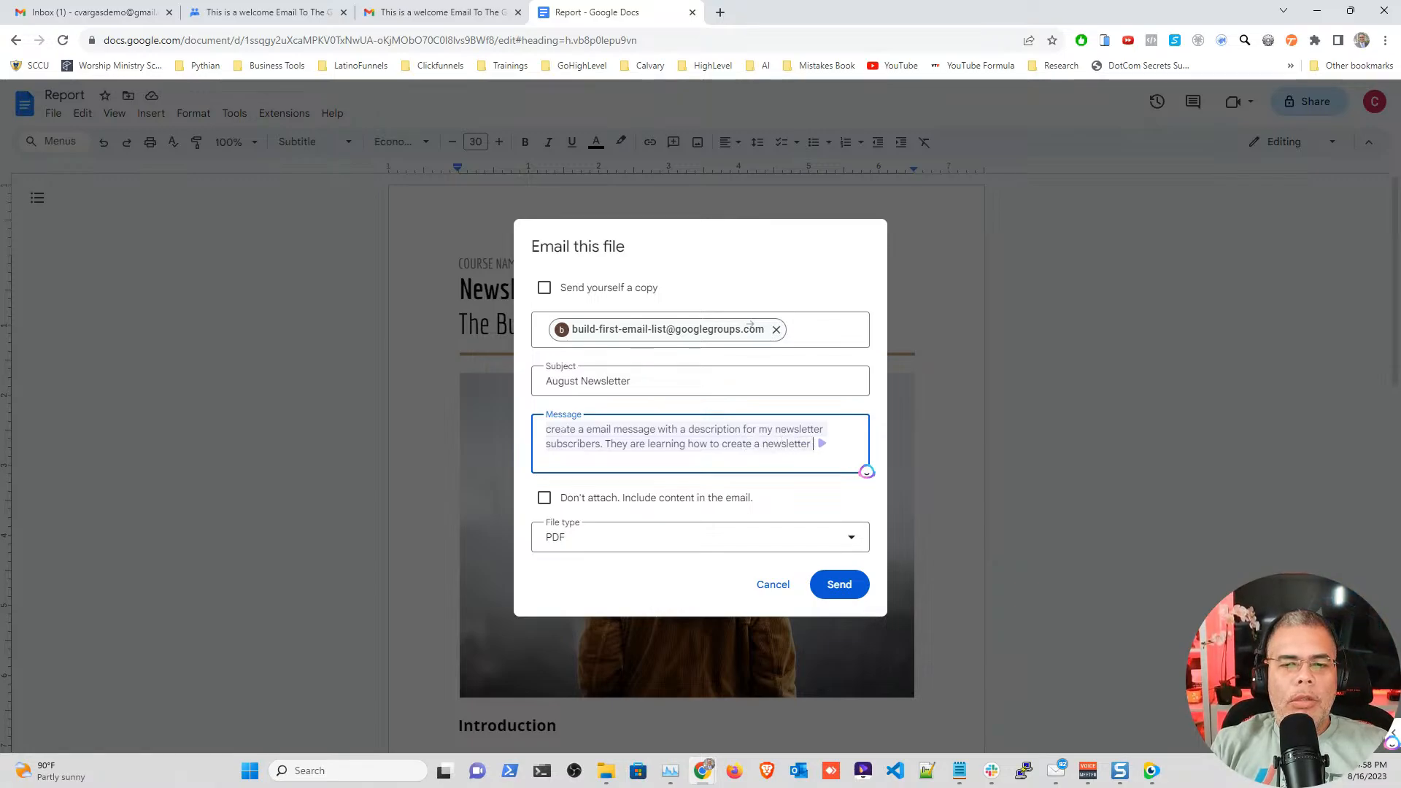
text( with Gmai)
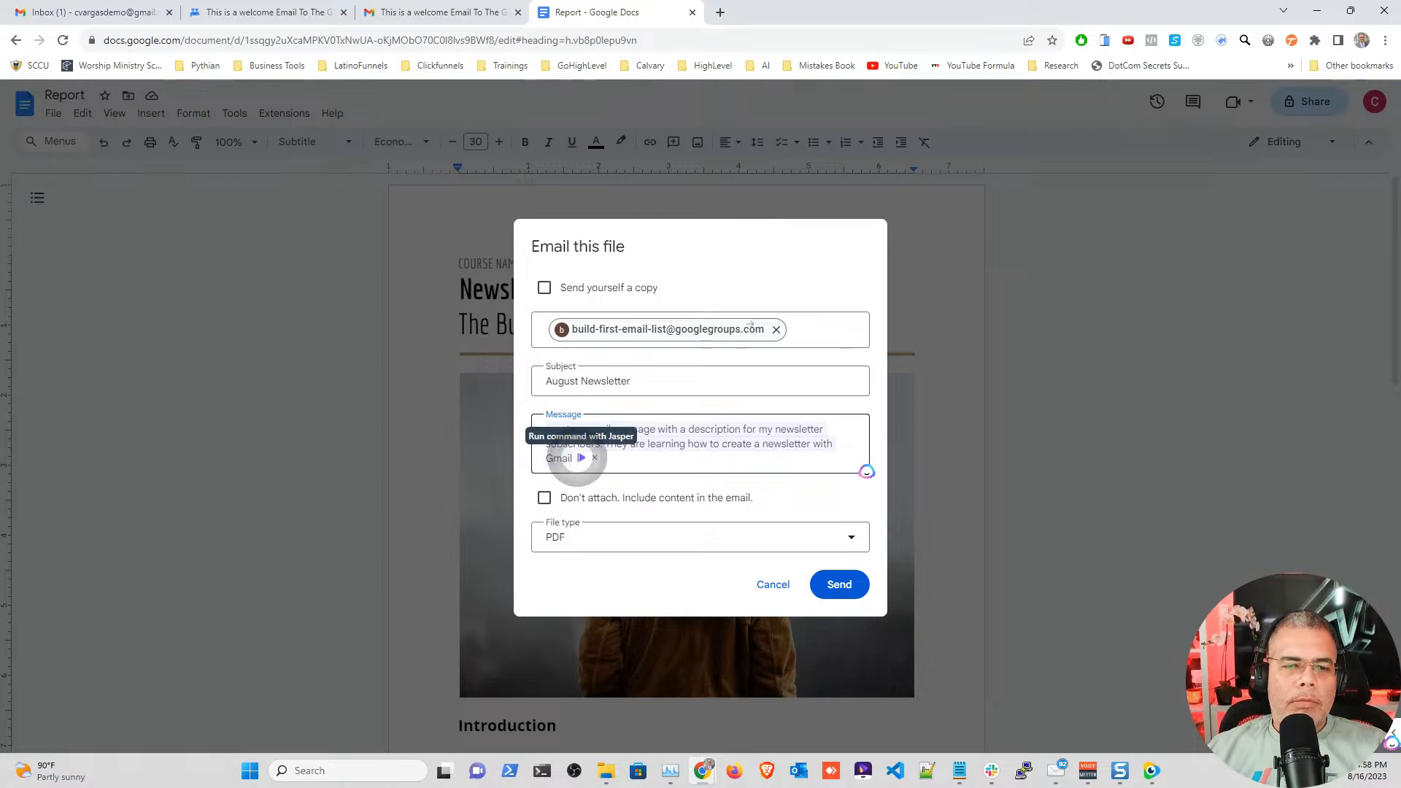
text(l)
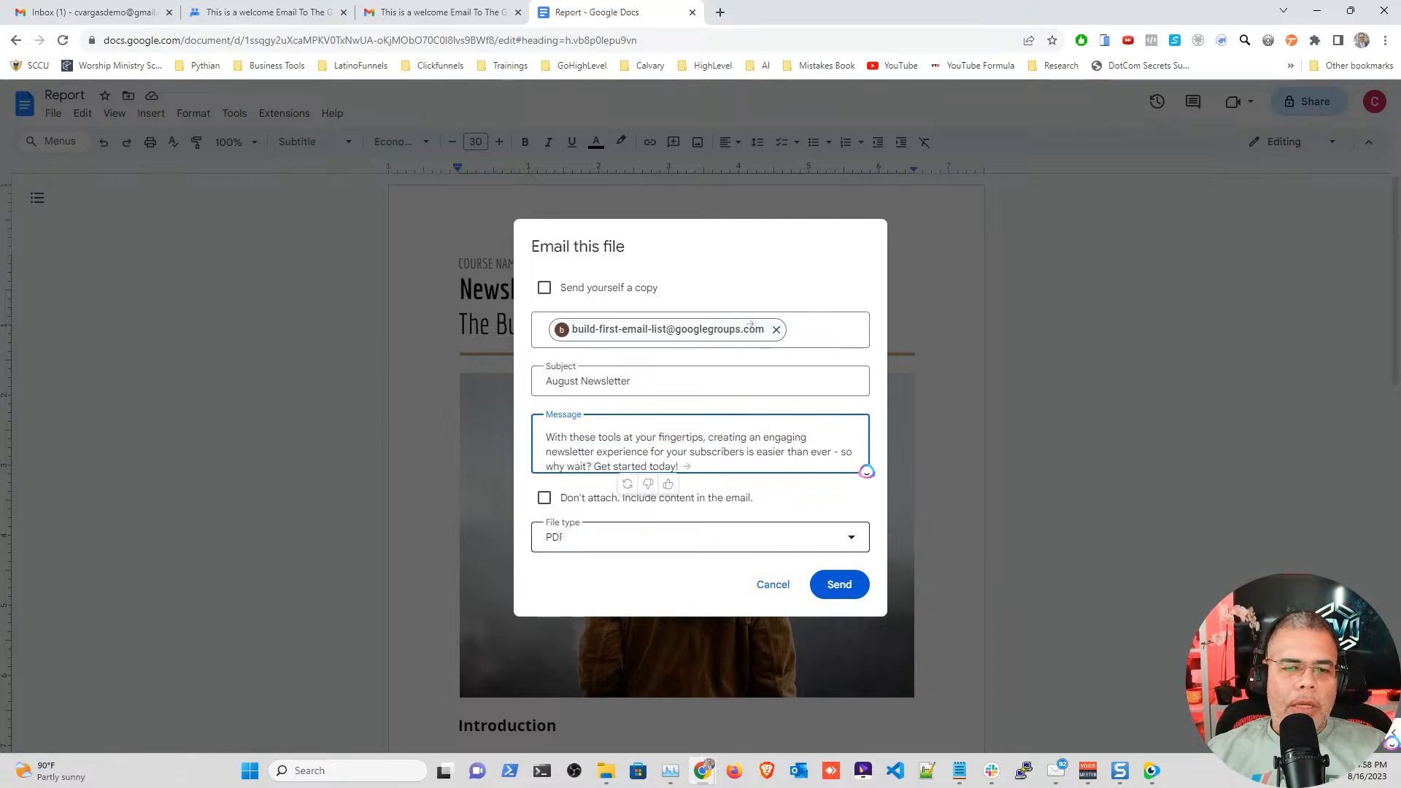
Step: Keep PDF as the attachment format and send the email to the group
click(851, 537)
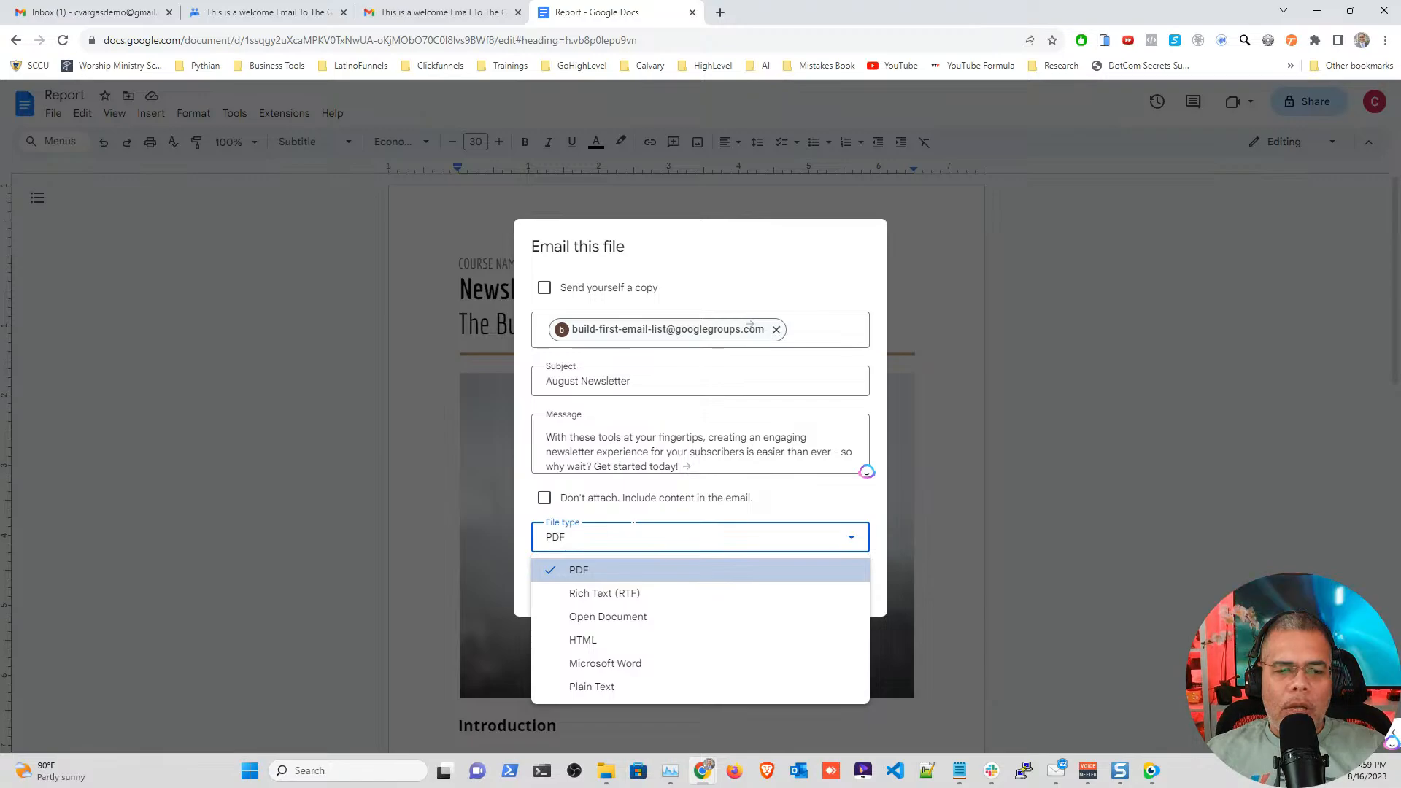
click(645, 523)
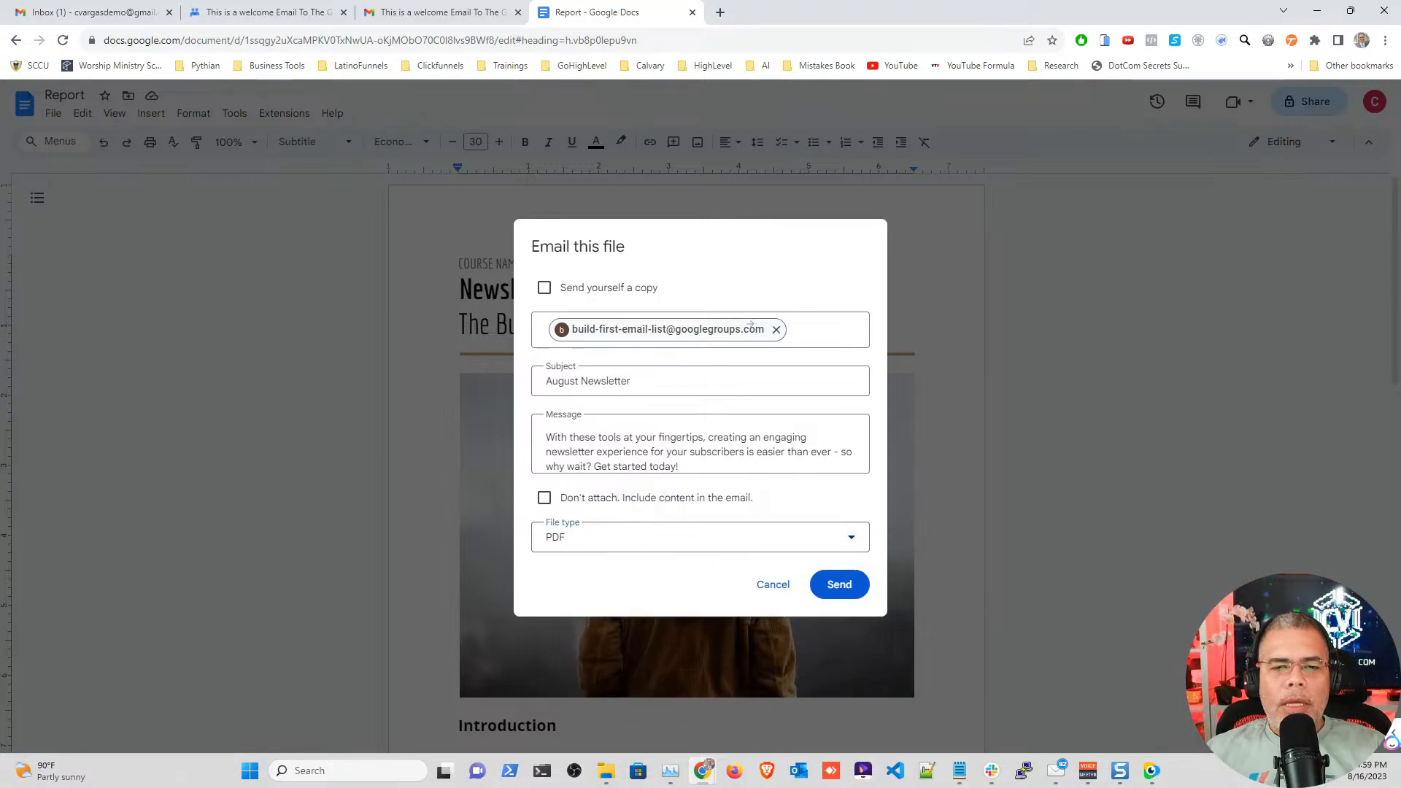
click(852, 593)
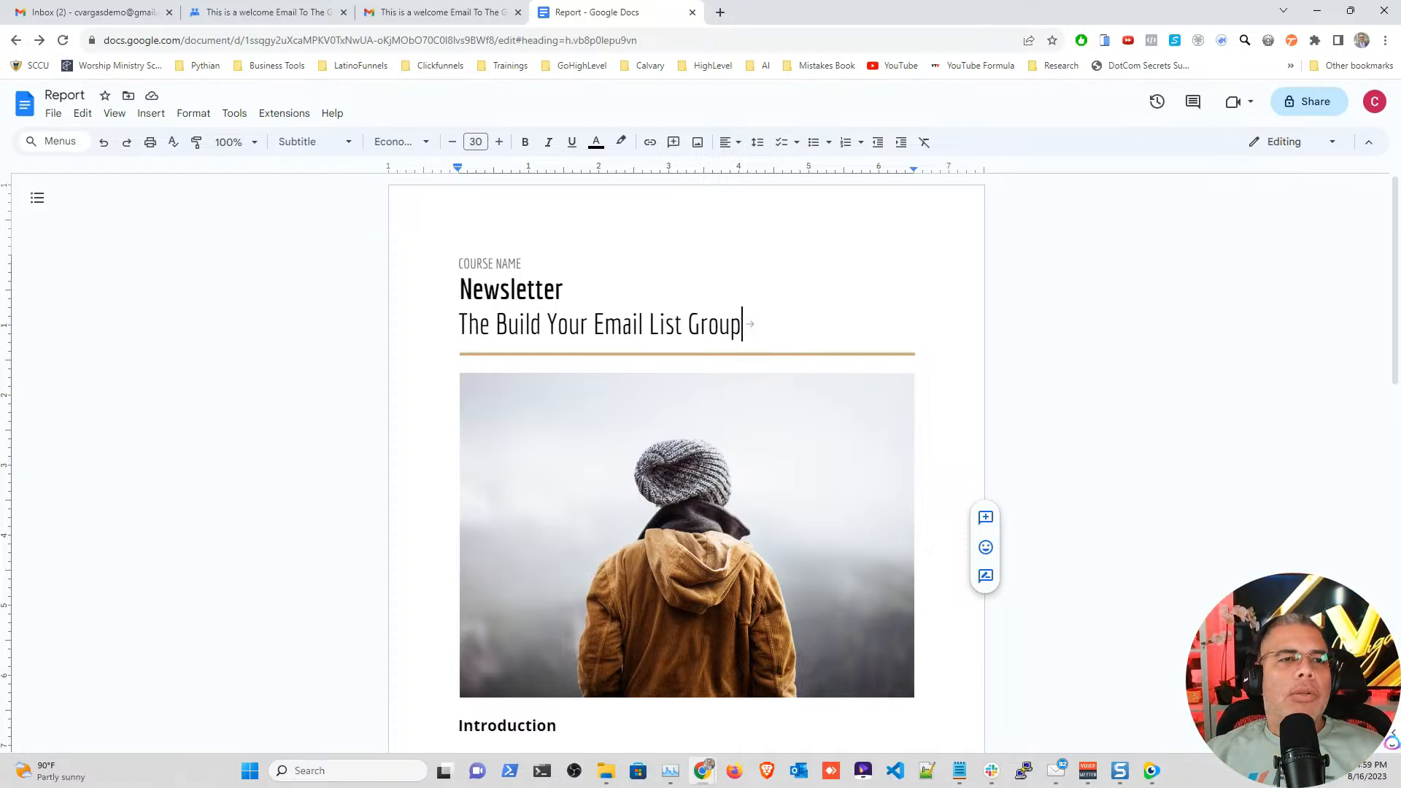
Step: Refresh the group's conversation list in Google Groups, then move to the Gmail page
click(256, 13)
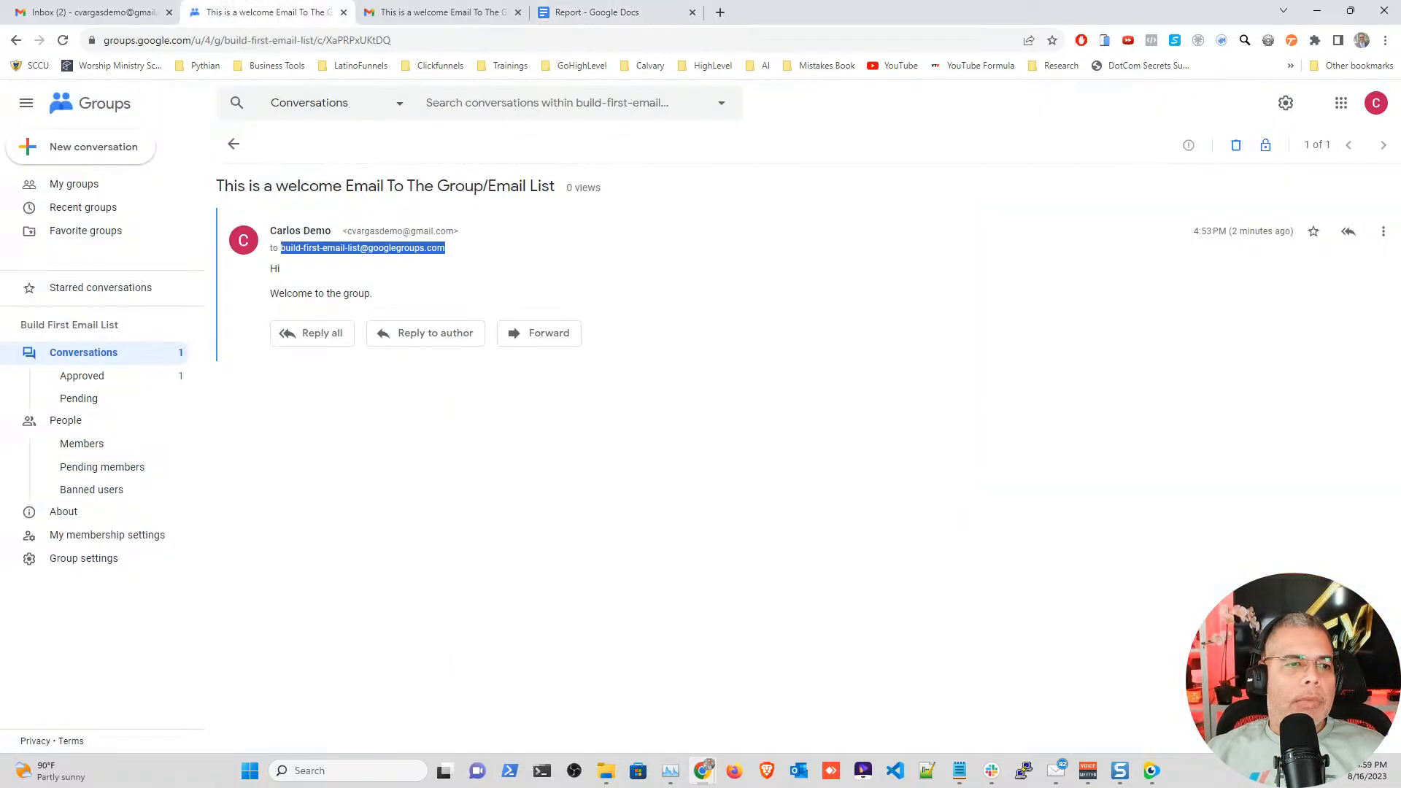
click(82, 375)
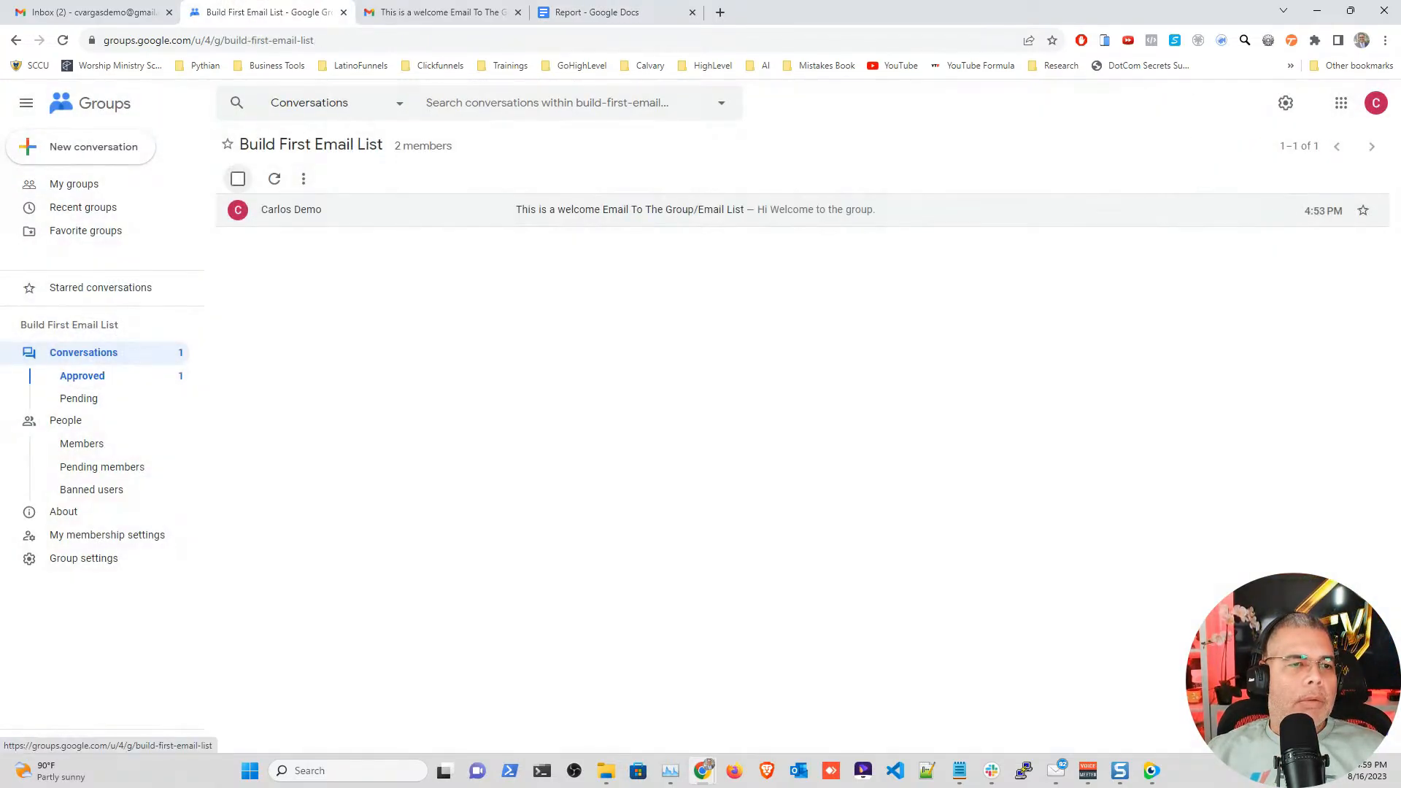
click(274, 178)
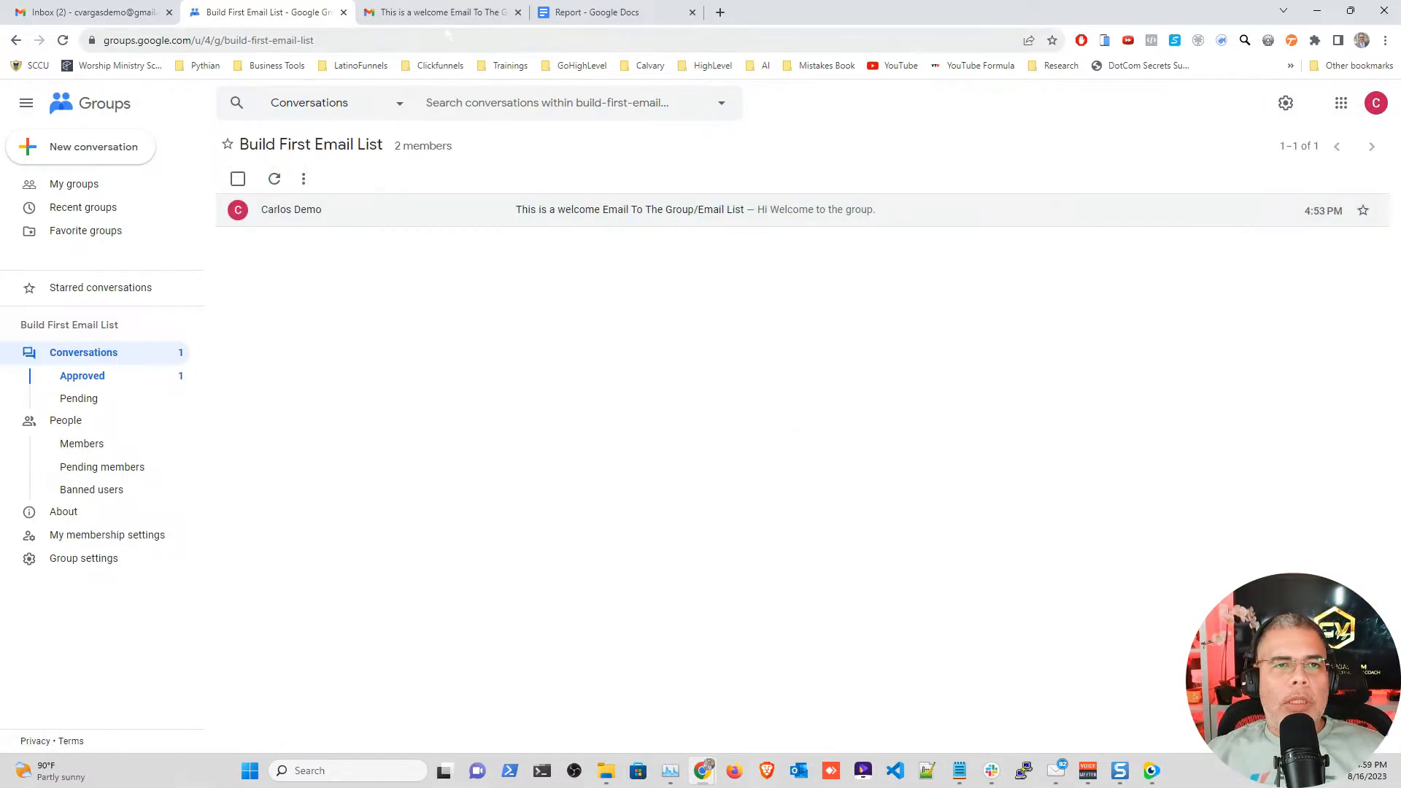
click(428, 12)
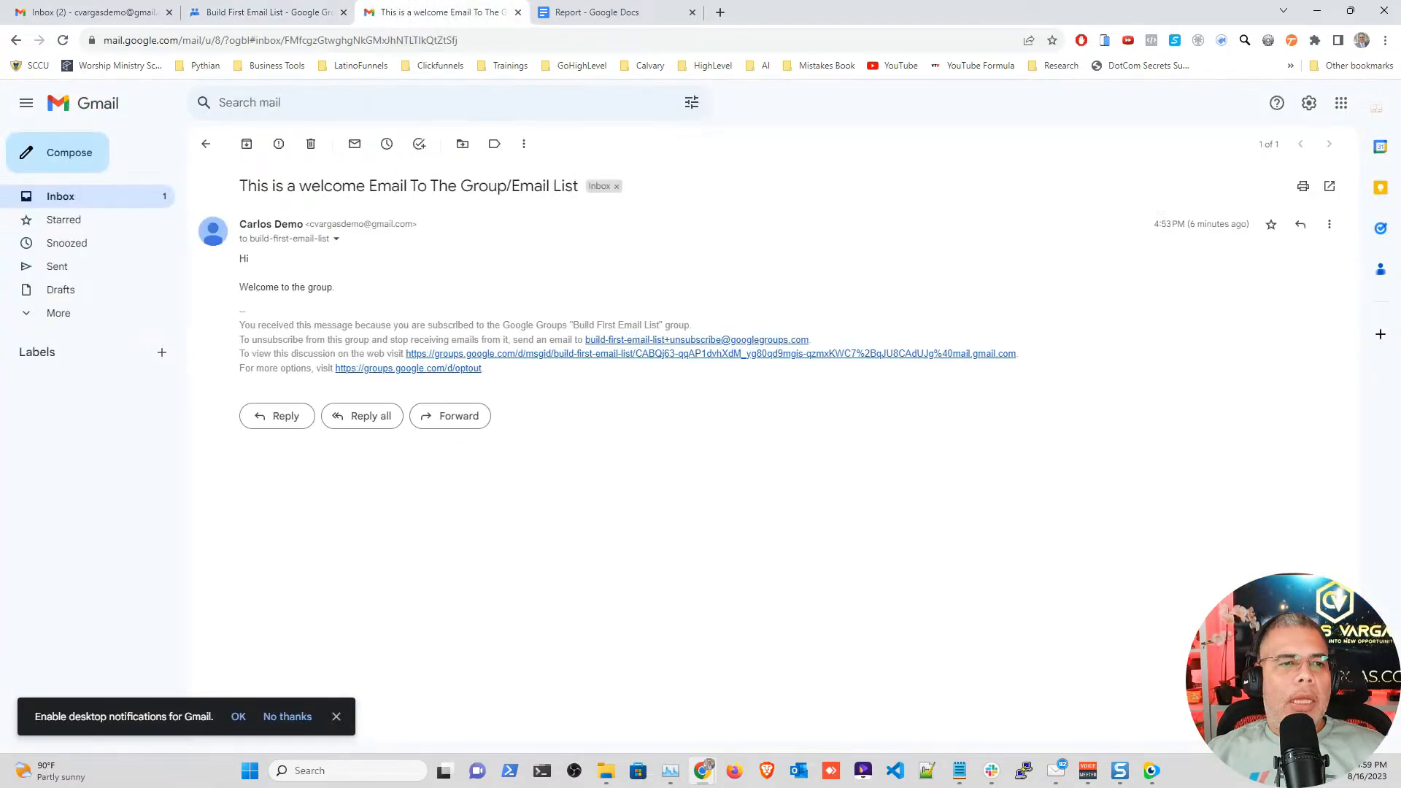
Step: Open the August Newsletter email and preview its Report.pdf attachment
click(206, 144)
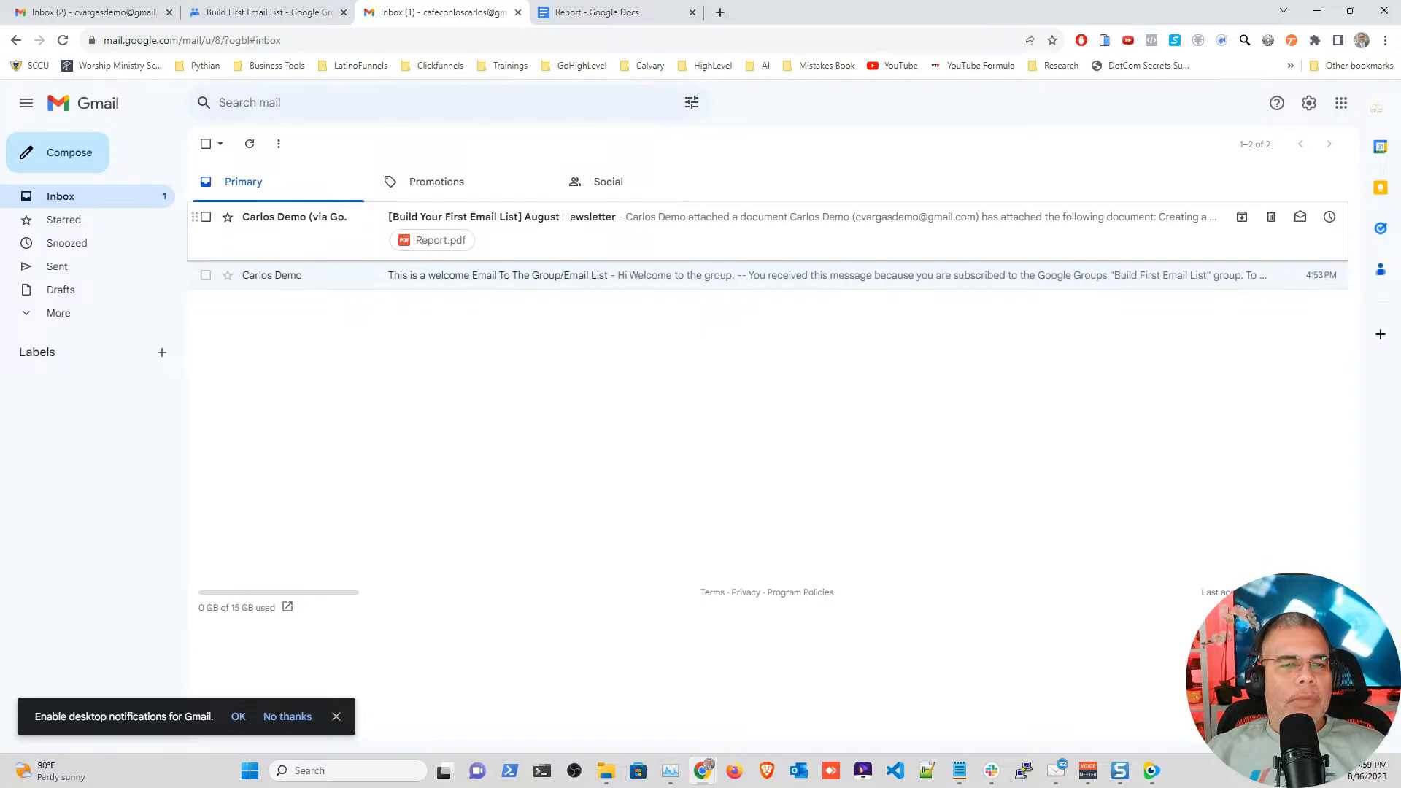
click(503, 217)
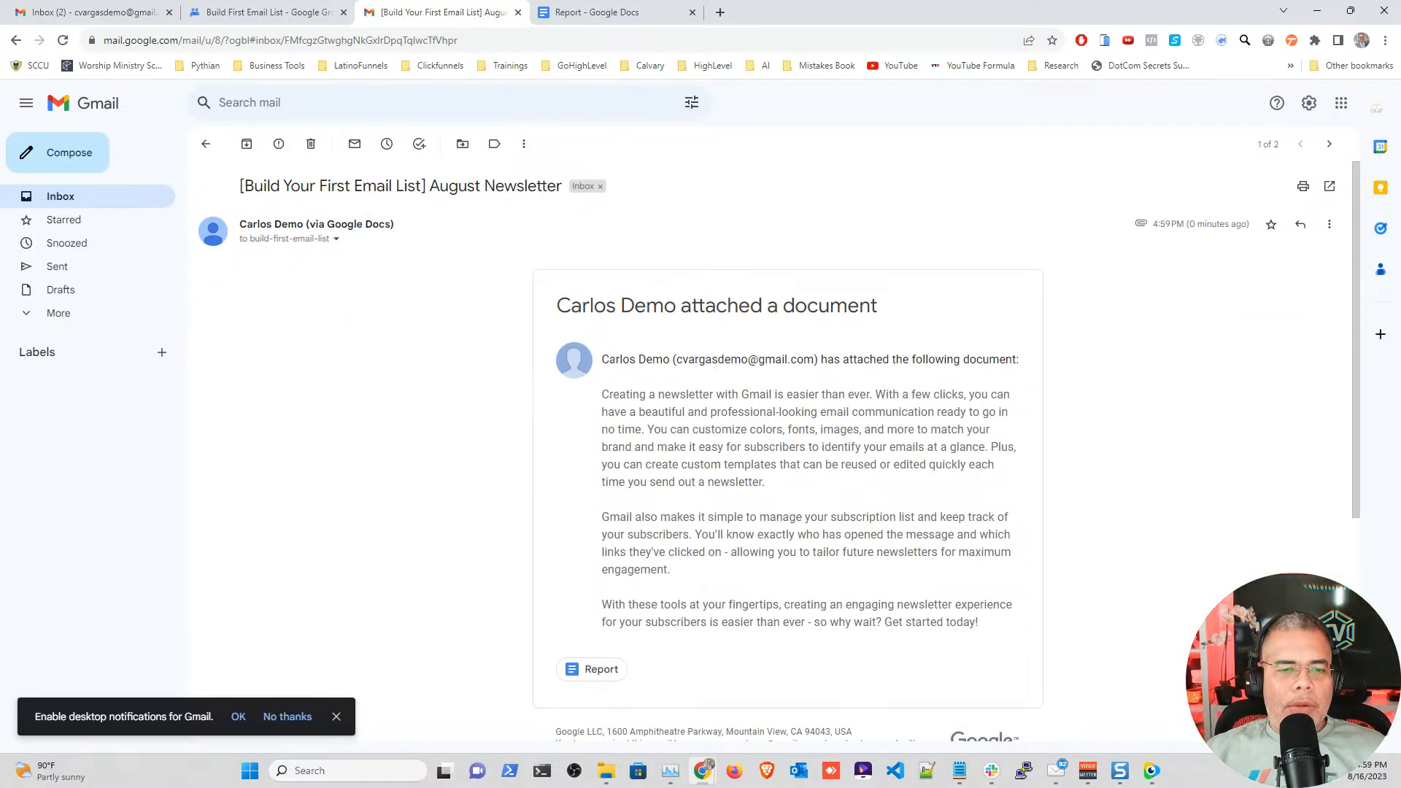
click(336, 716)
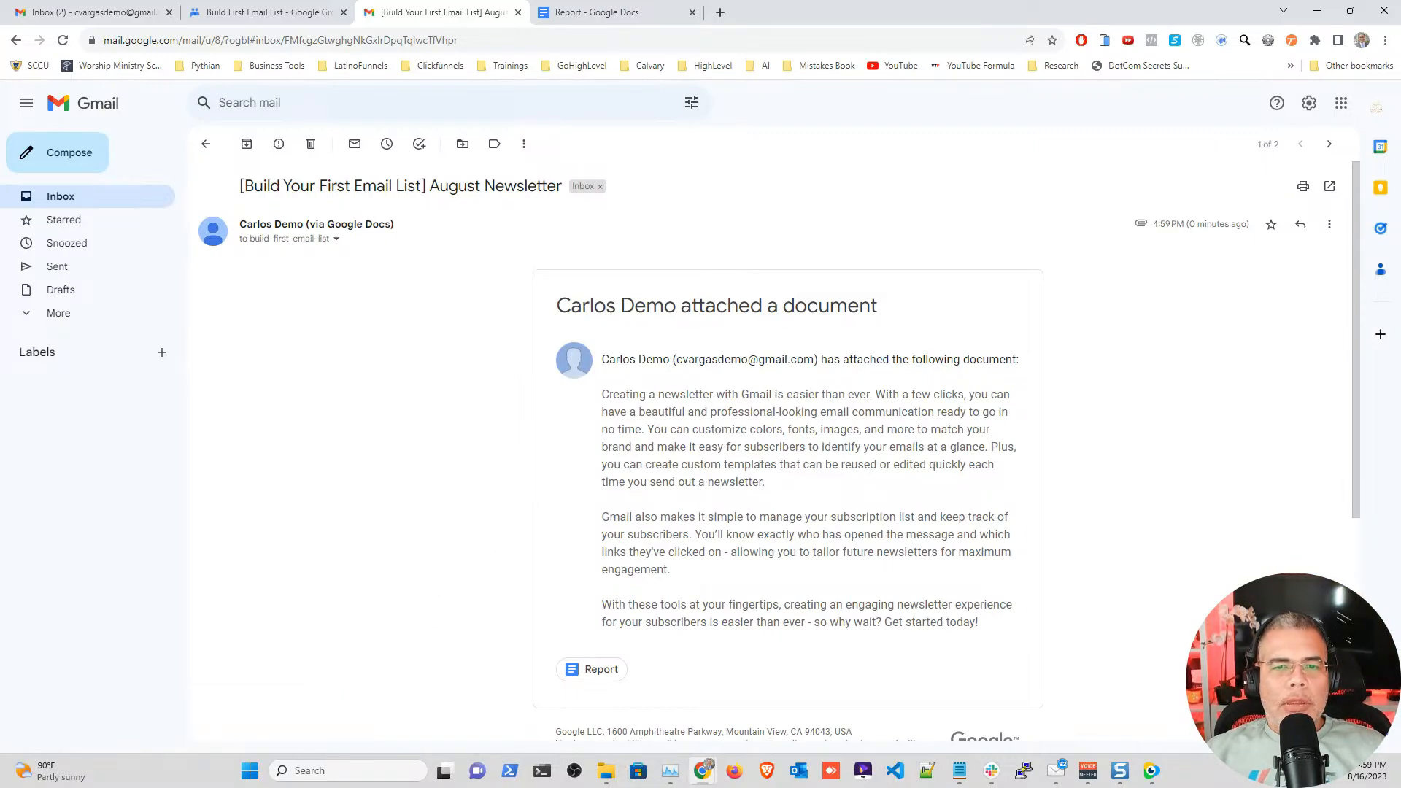
scroll(795, 452, down, 2)
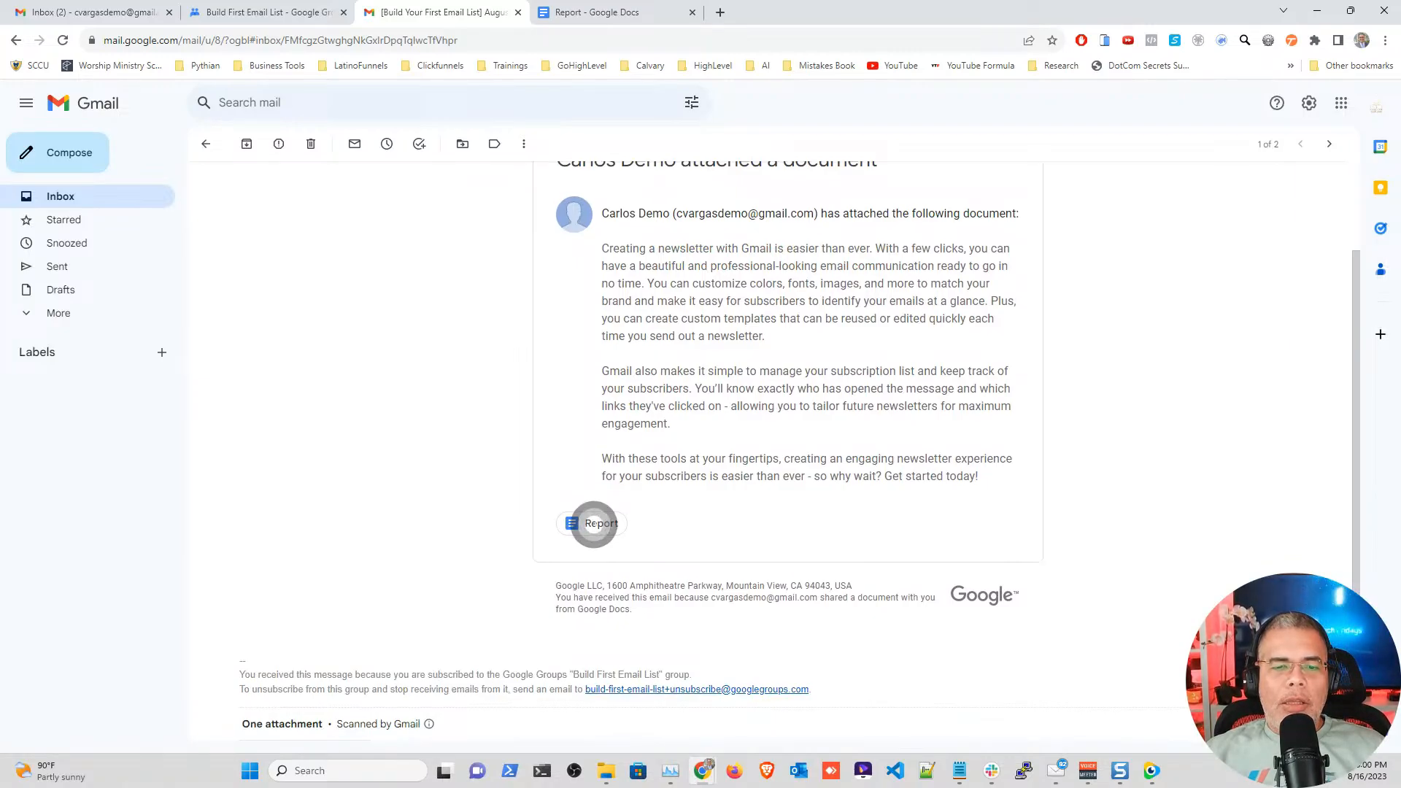
scroll(591, 523, up, 2)
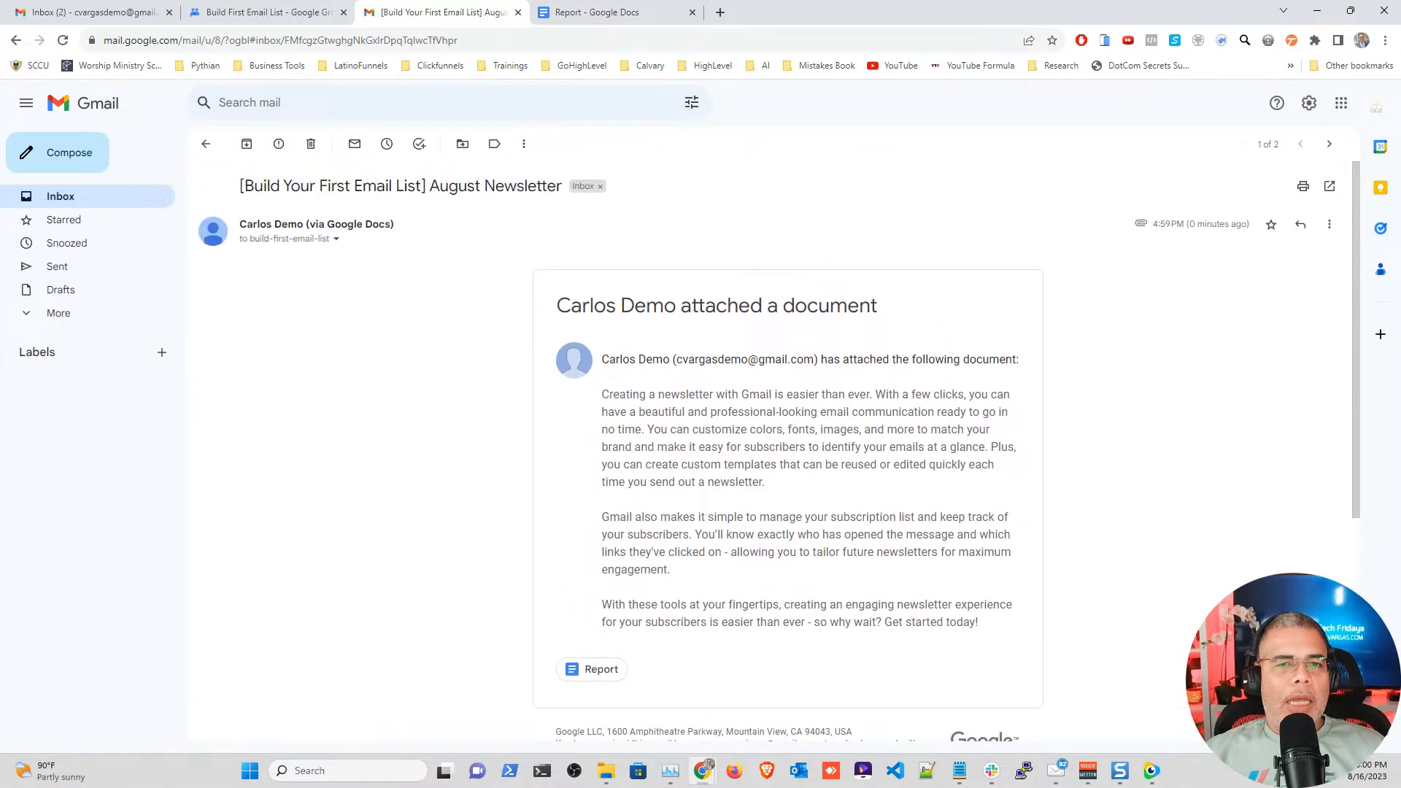
scroll(281, 534, down, 5)
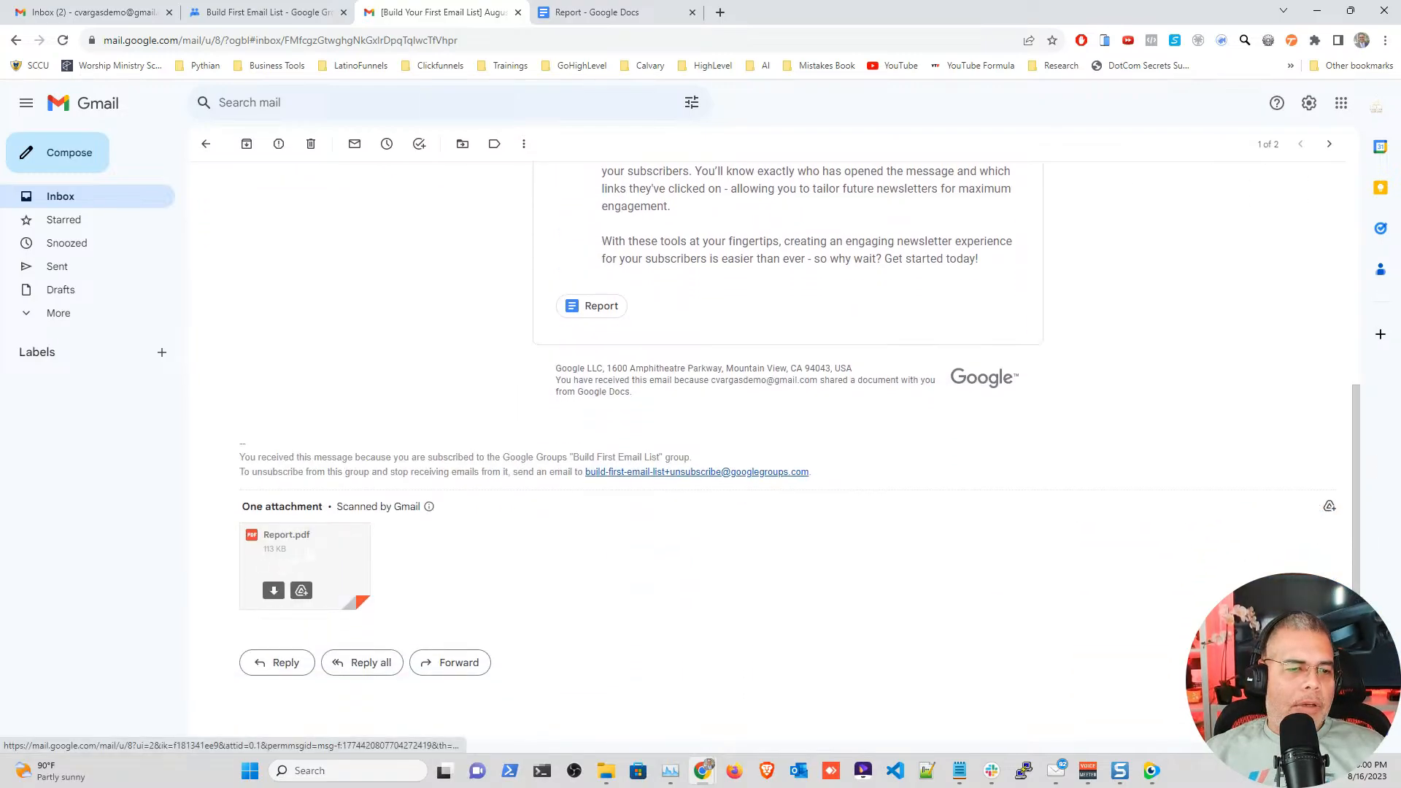
click(302, 548)
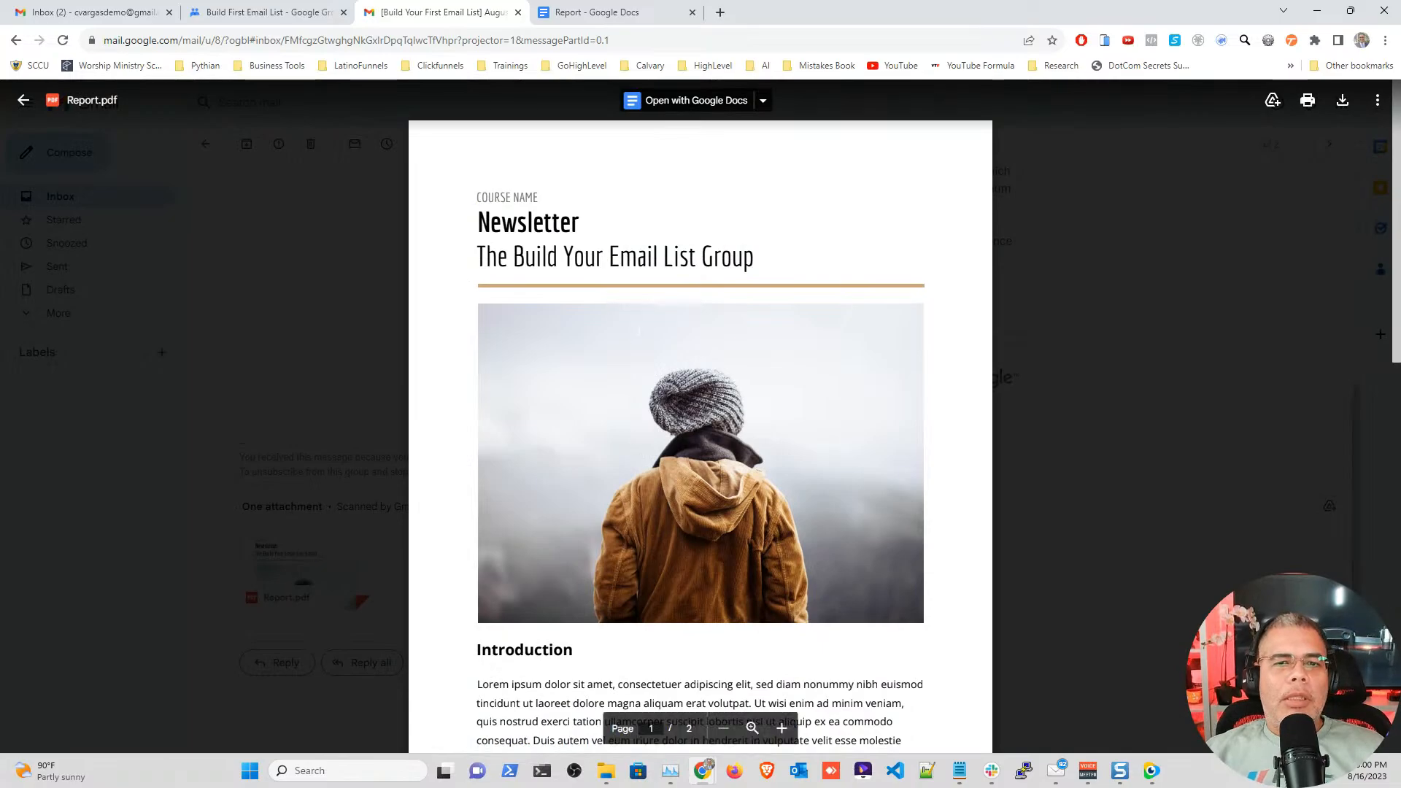
scroll(700, 437, down, 15)
scroll(701, 438, up, 15)
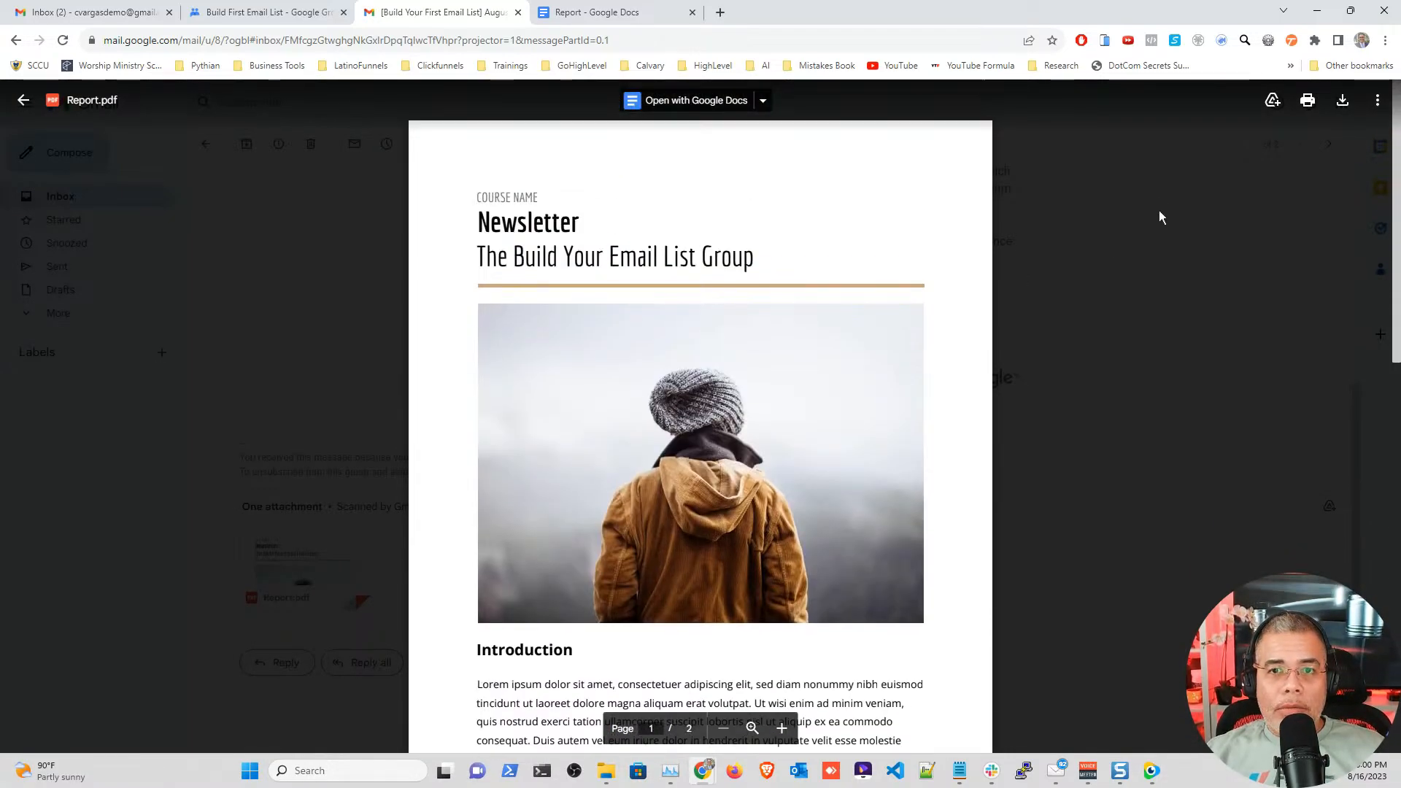
click(1160, 216)
scroll(307, 569, up, 5)
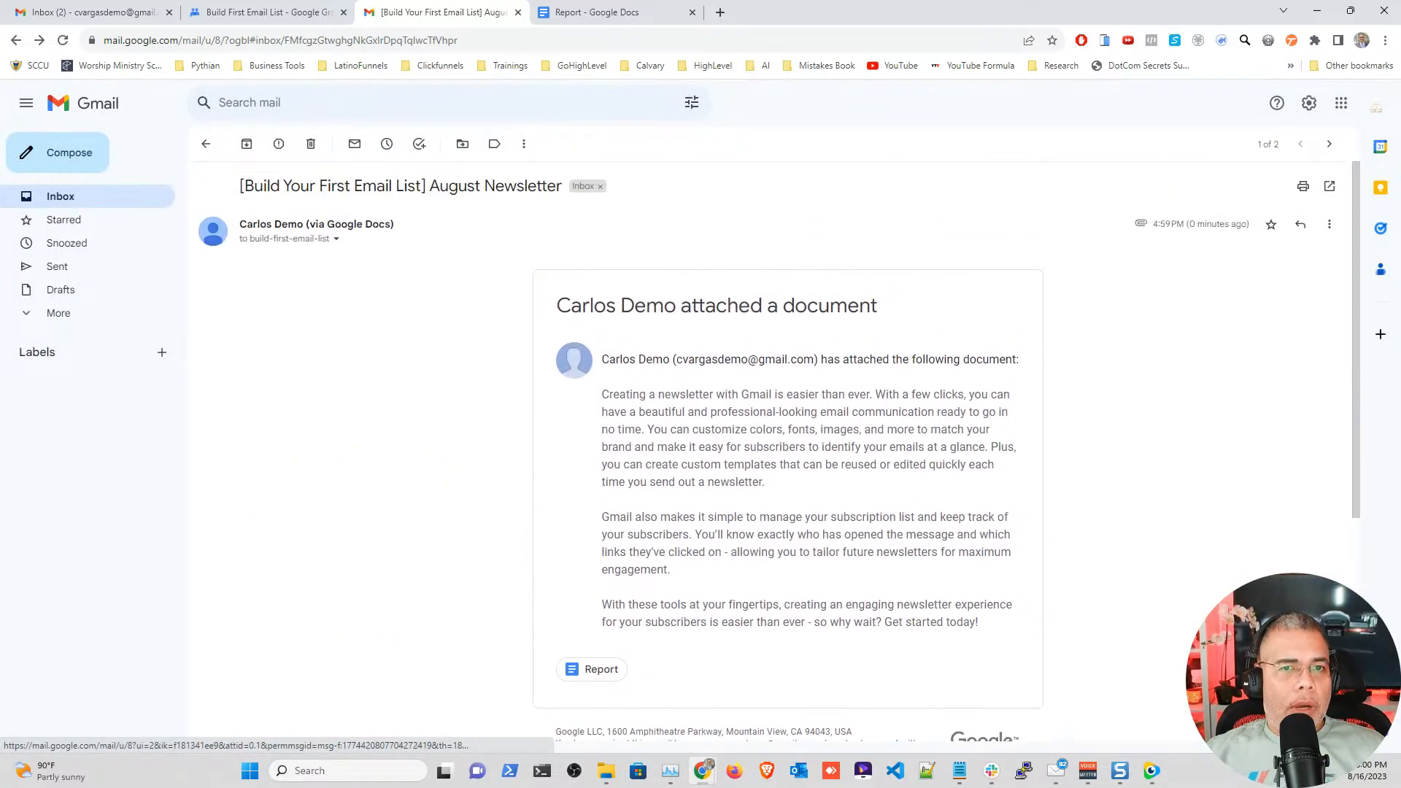
Step: Select the entire Report document's content and return to the Gmail inbox
click(599, 13)
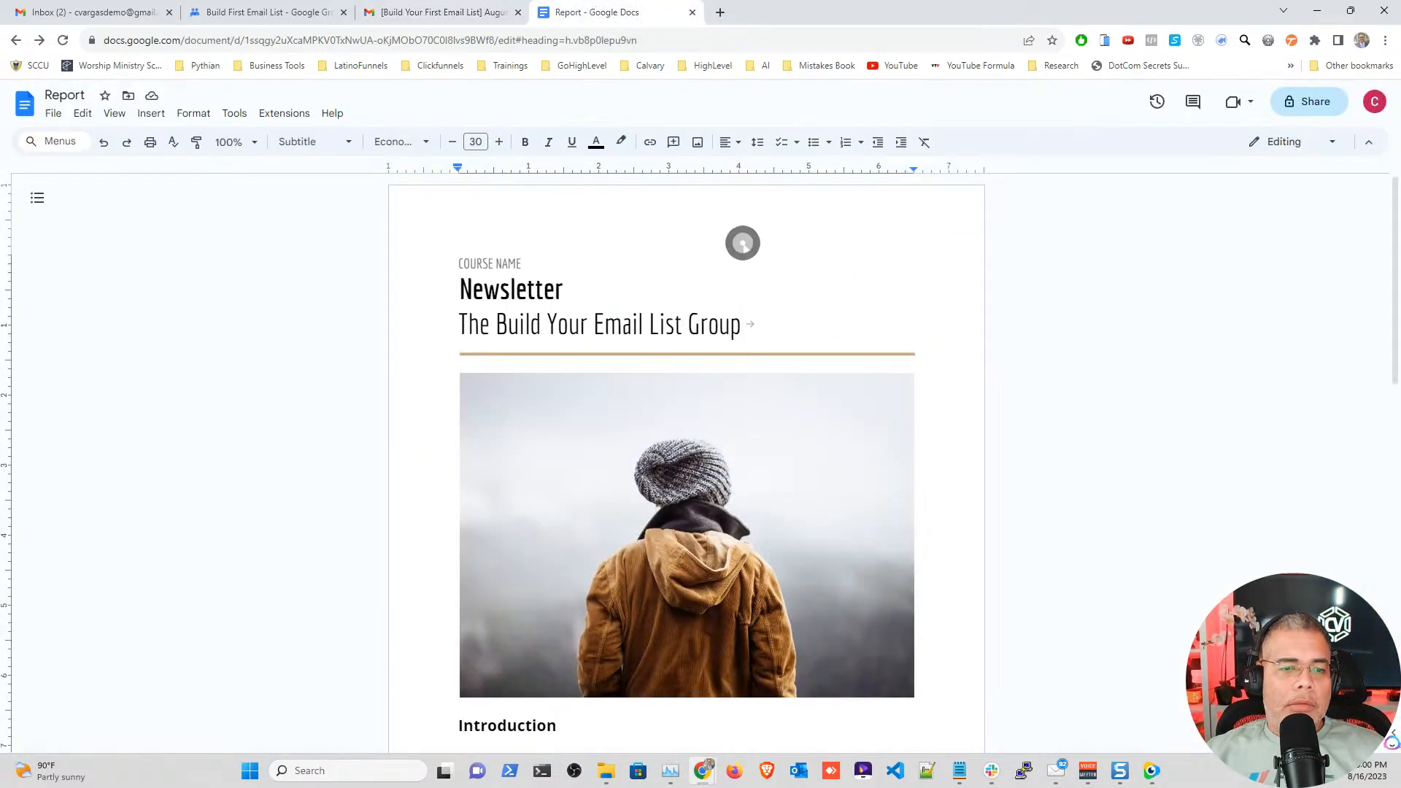
key(ctrl+a)
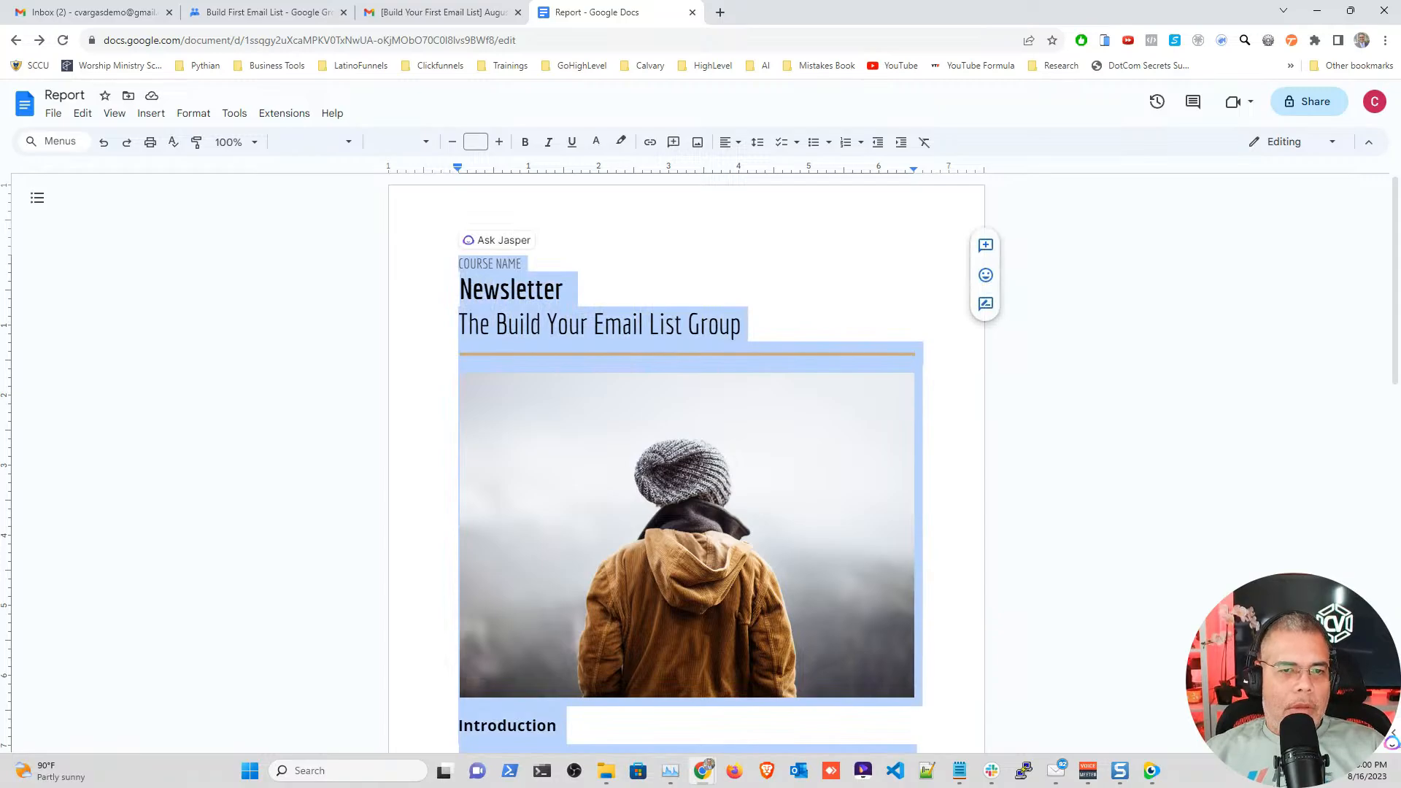
click(102, 13)
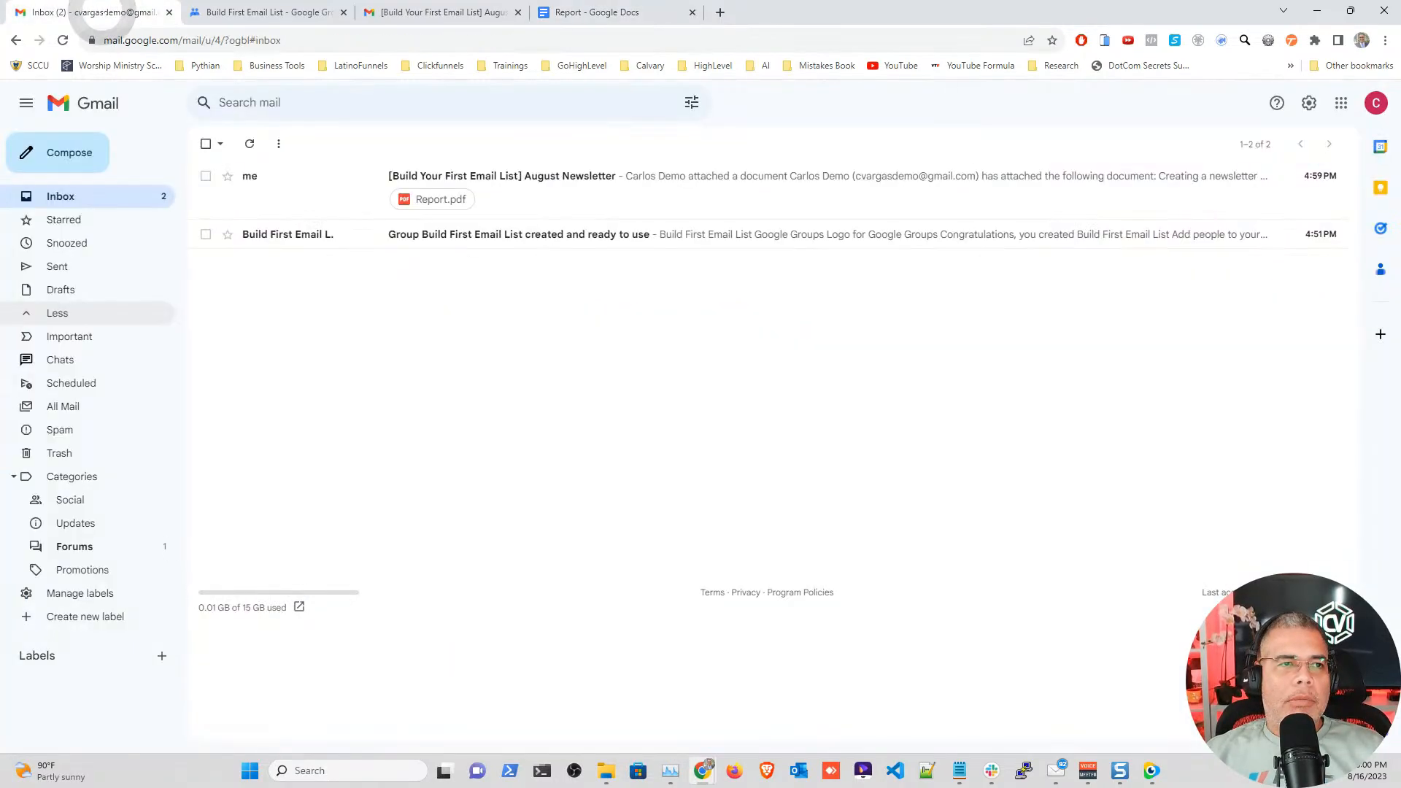
Step: Start a new Gmail message and paste the newsletter into its body
click(69, 153)
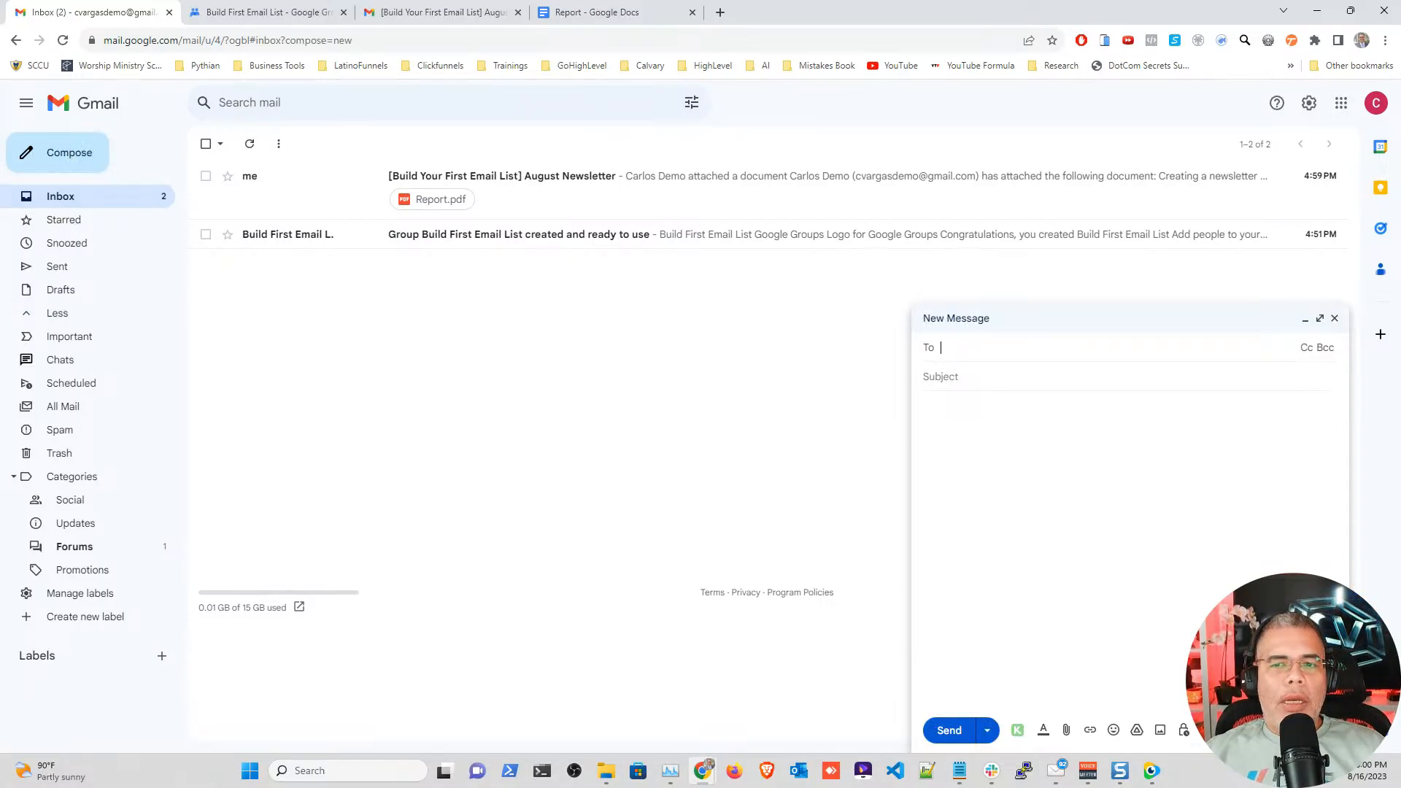
key(ctrl+v)
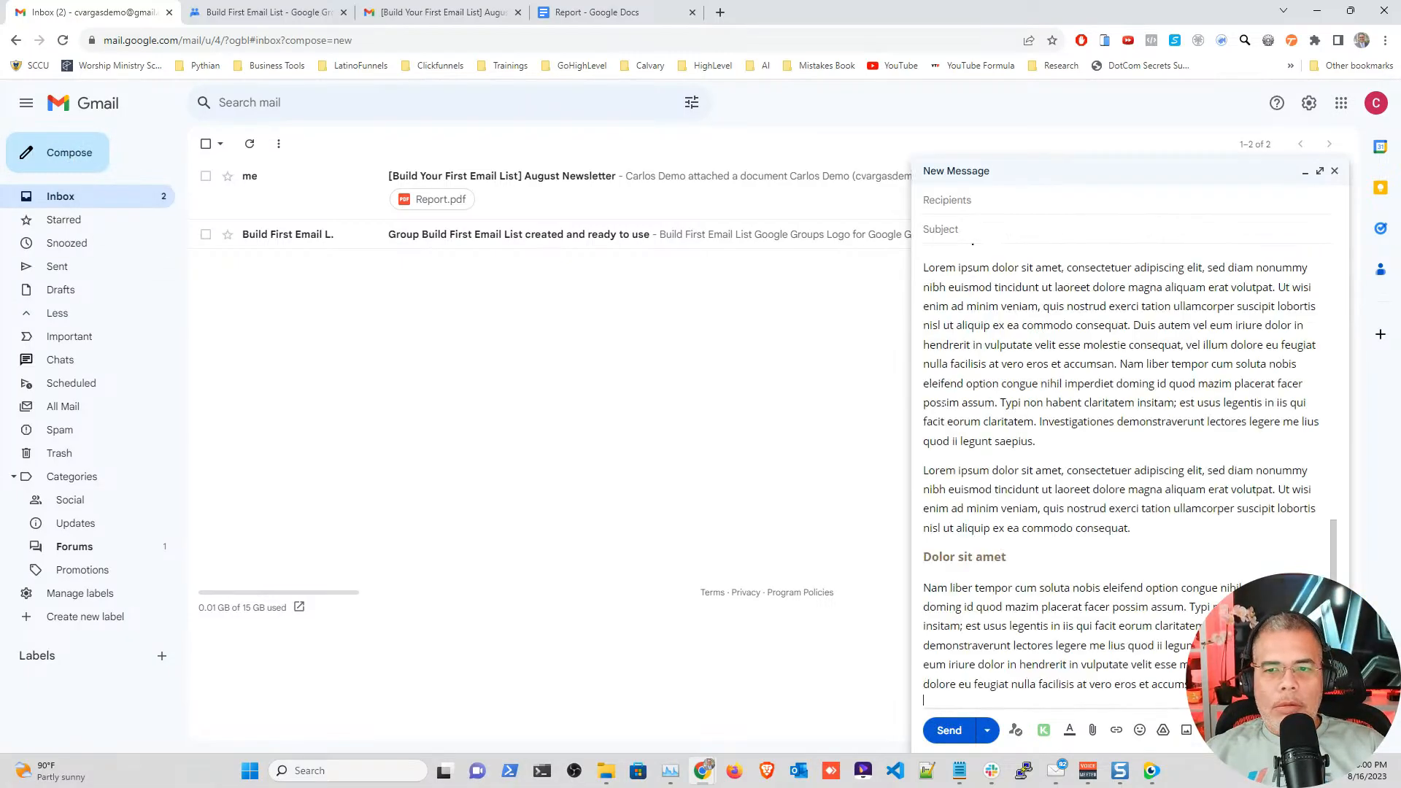
scroll(1123, 474, up, 10)
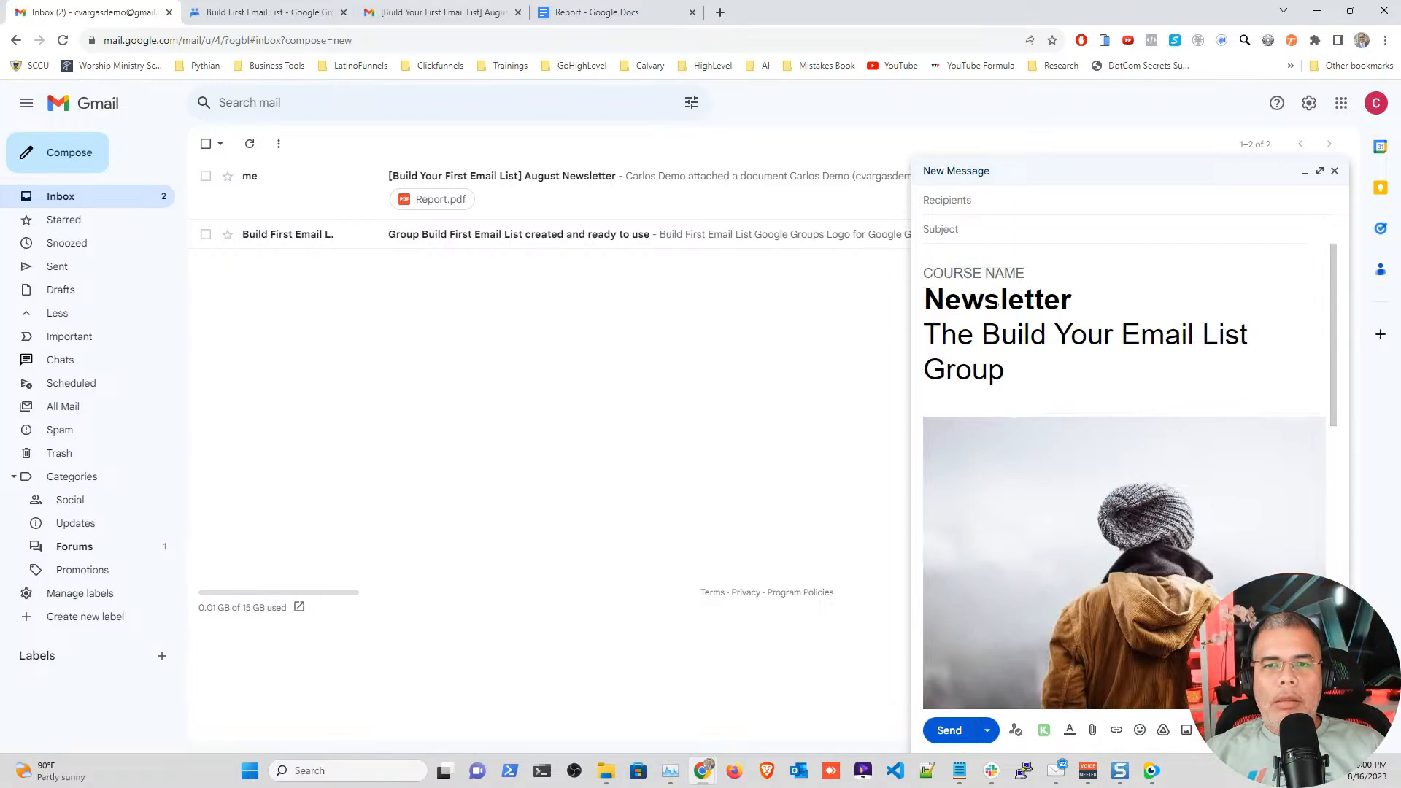
click(972, 199)
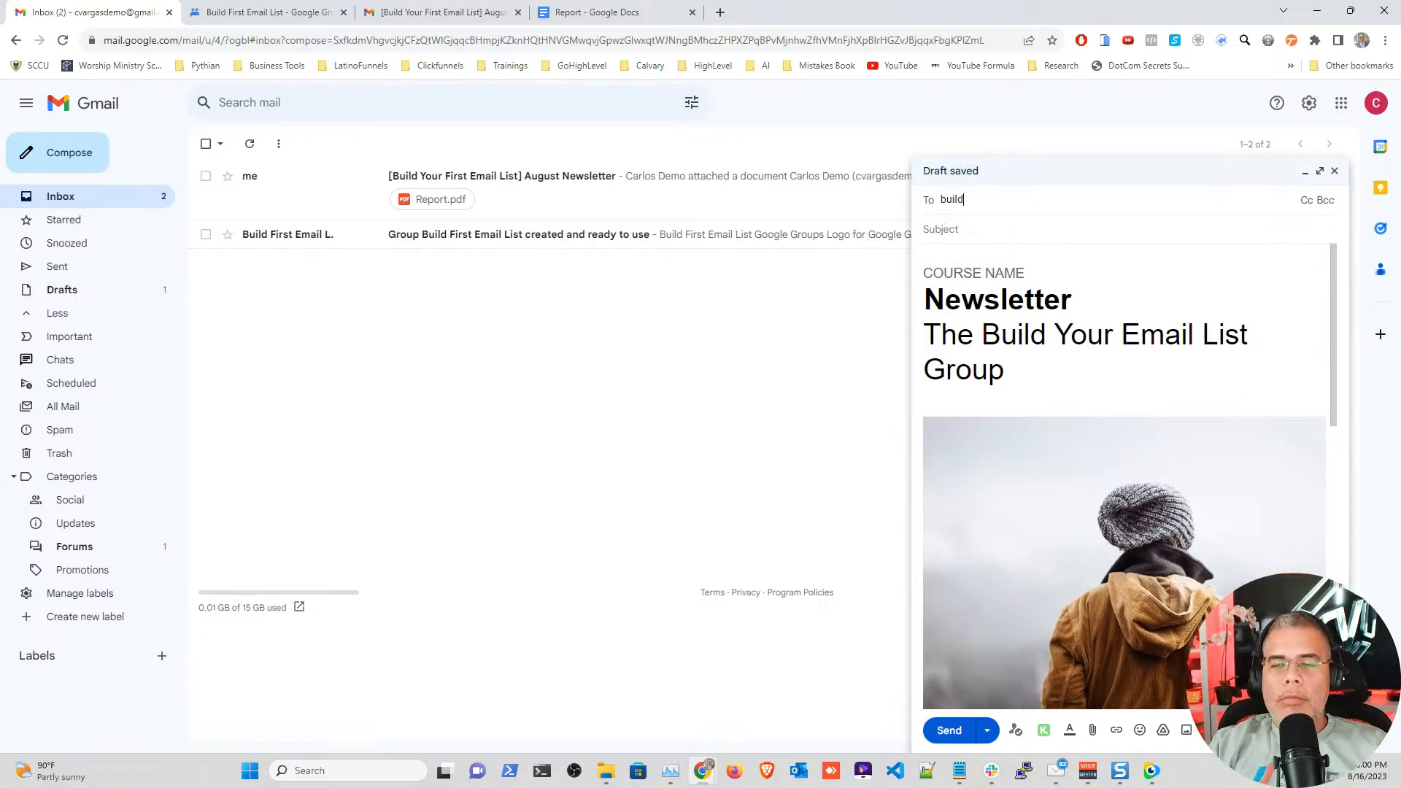
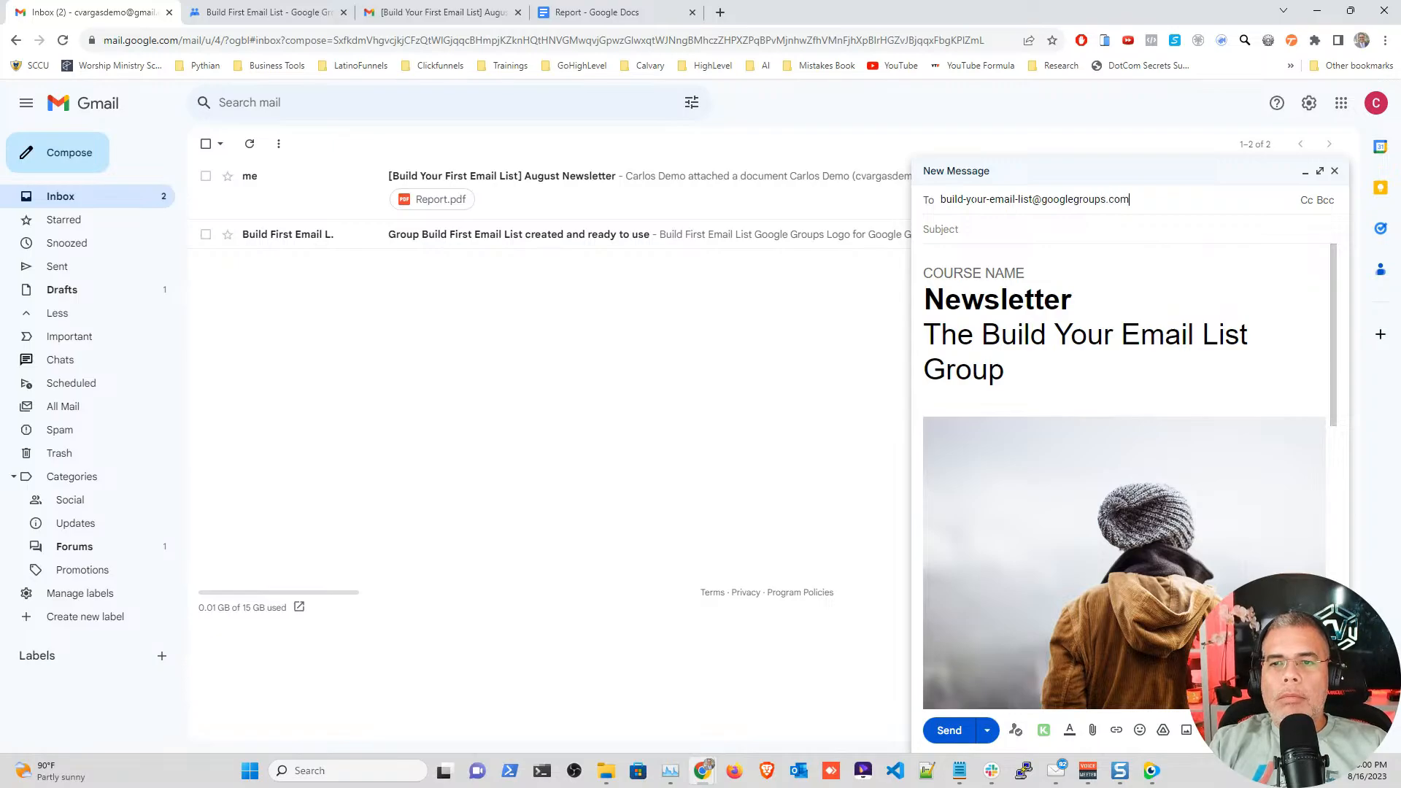
key(Return)
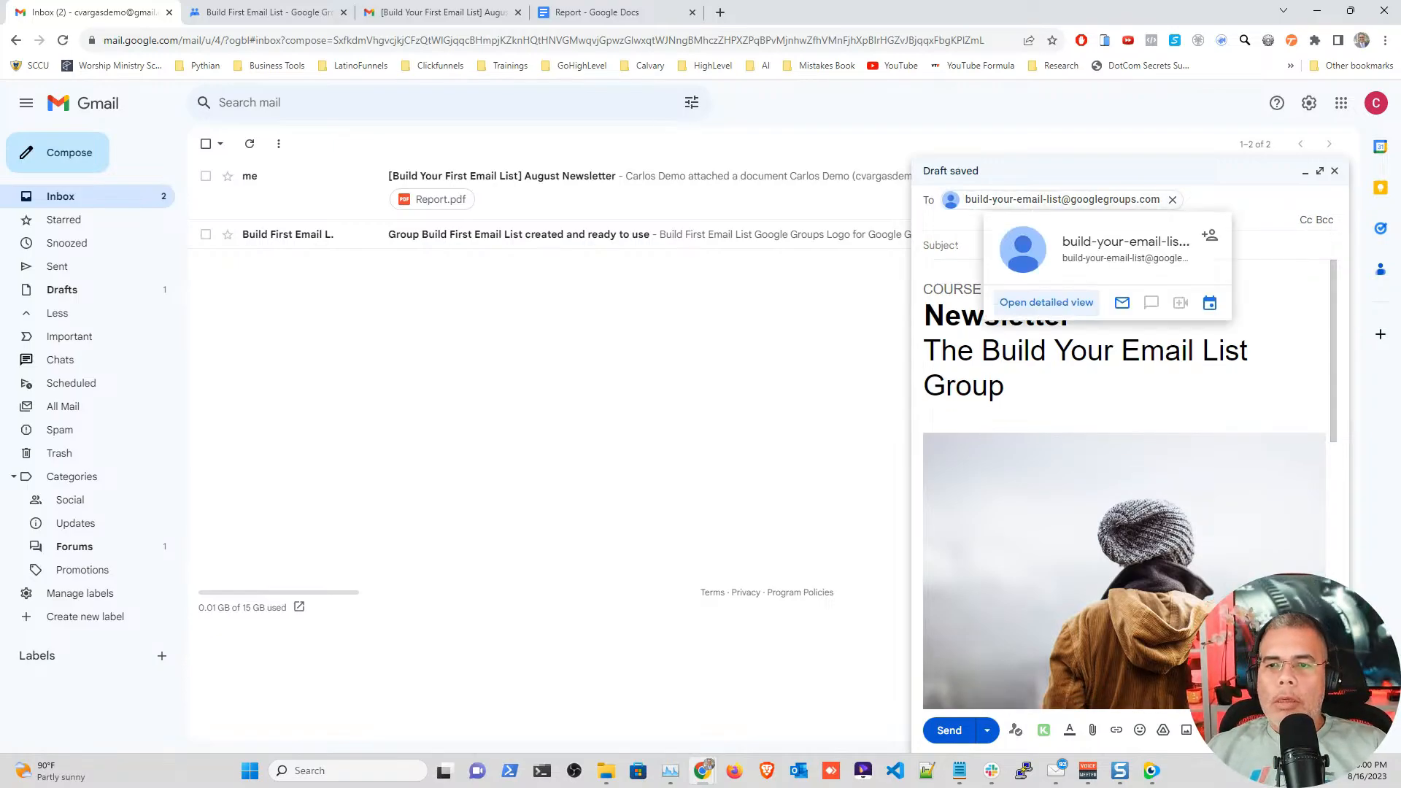
key(Tab)
text(Augus)
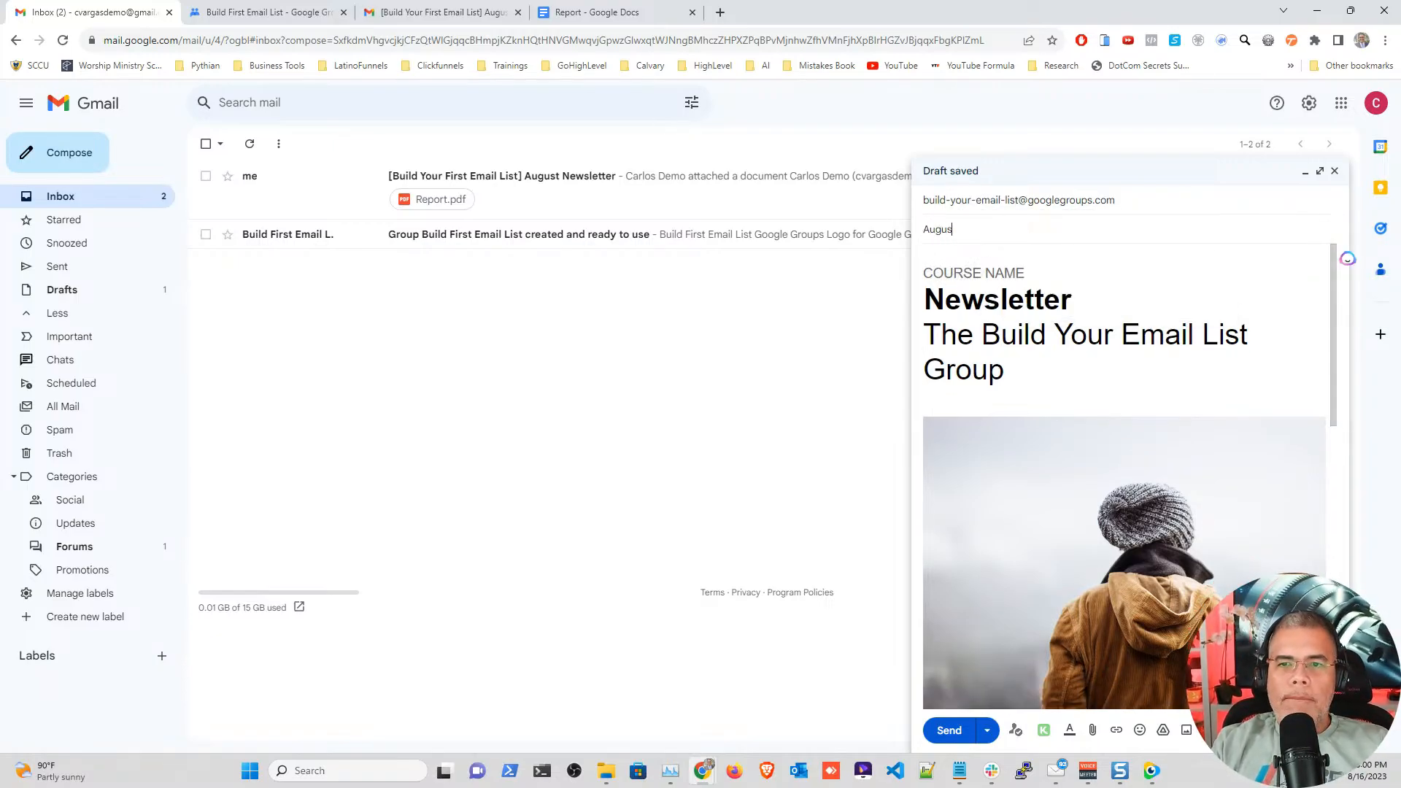
text(t Newslett)
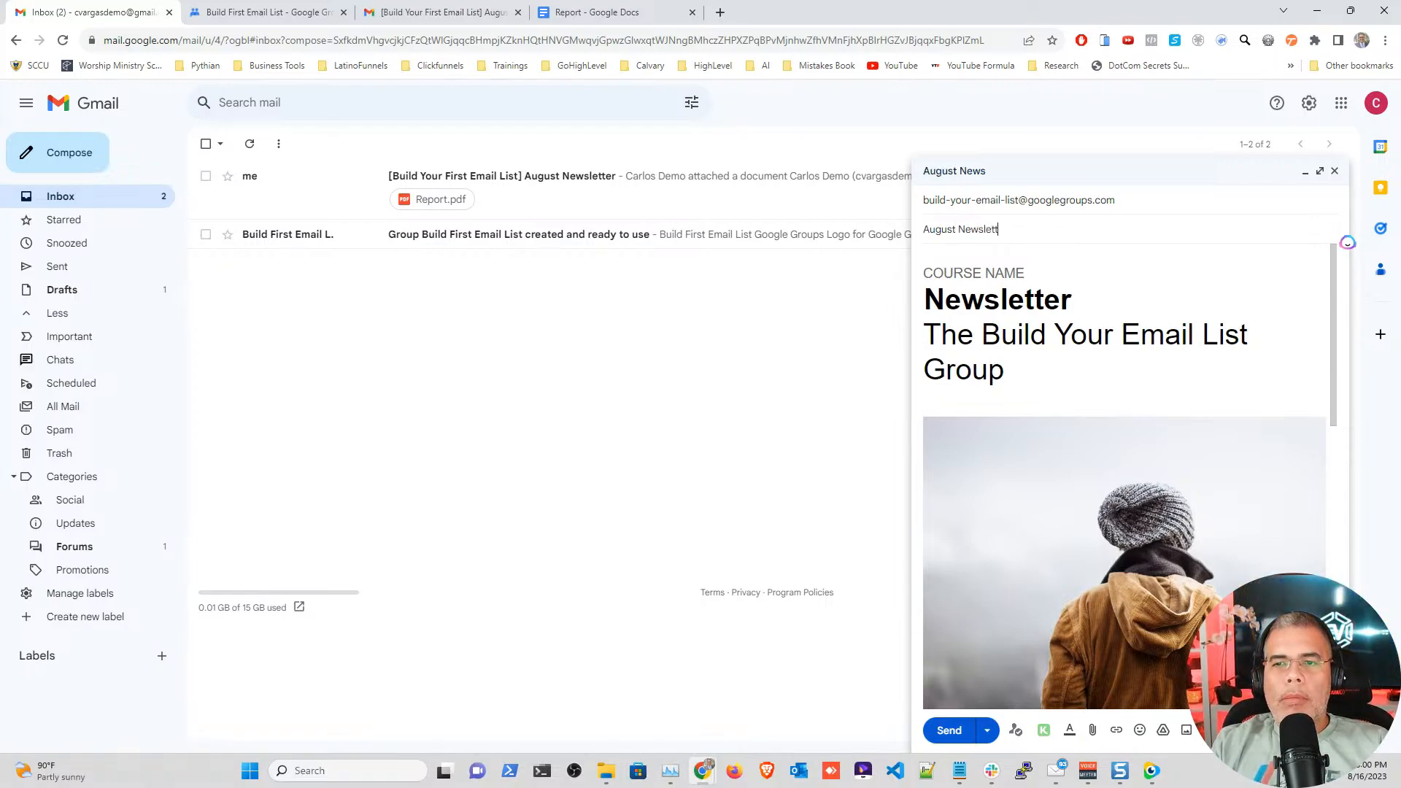
text(er - )
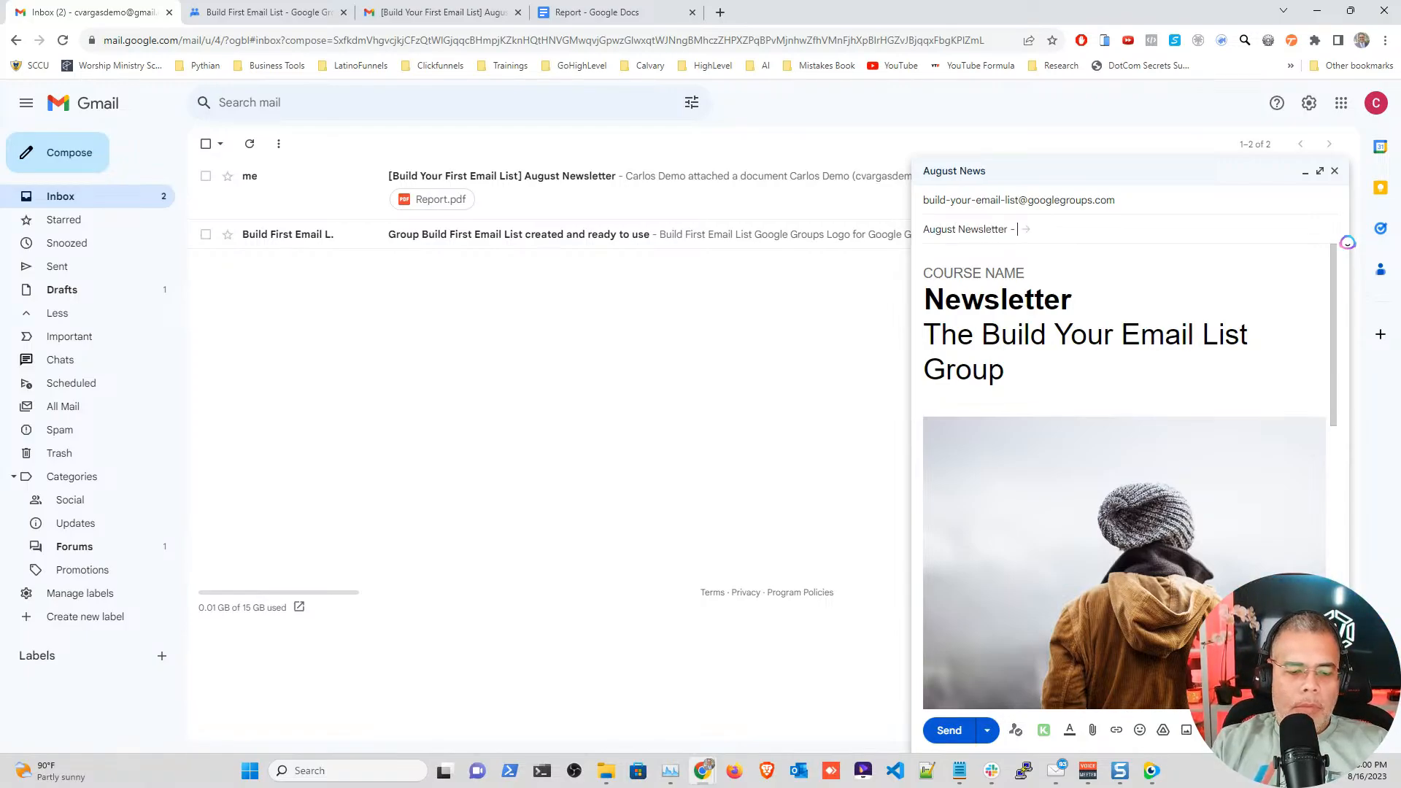
text(Gmail)
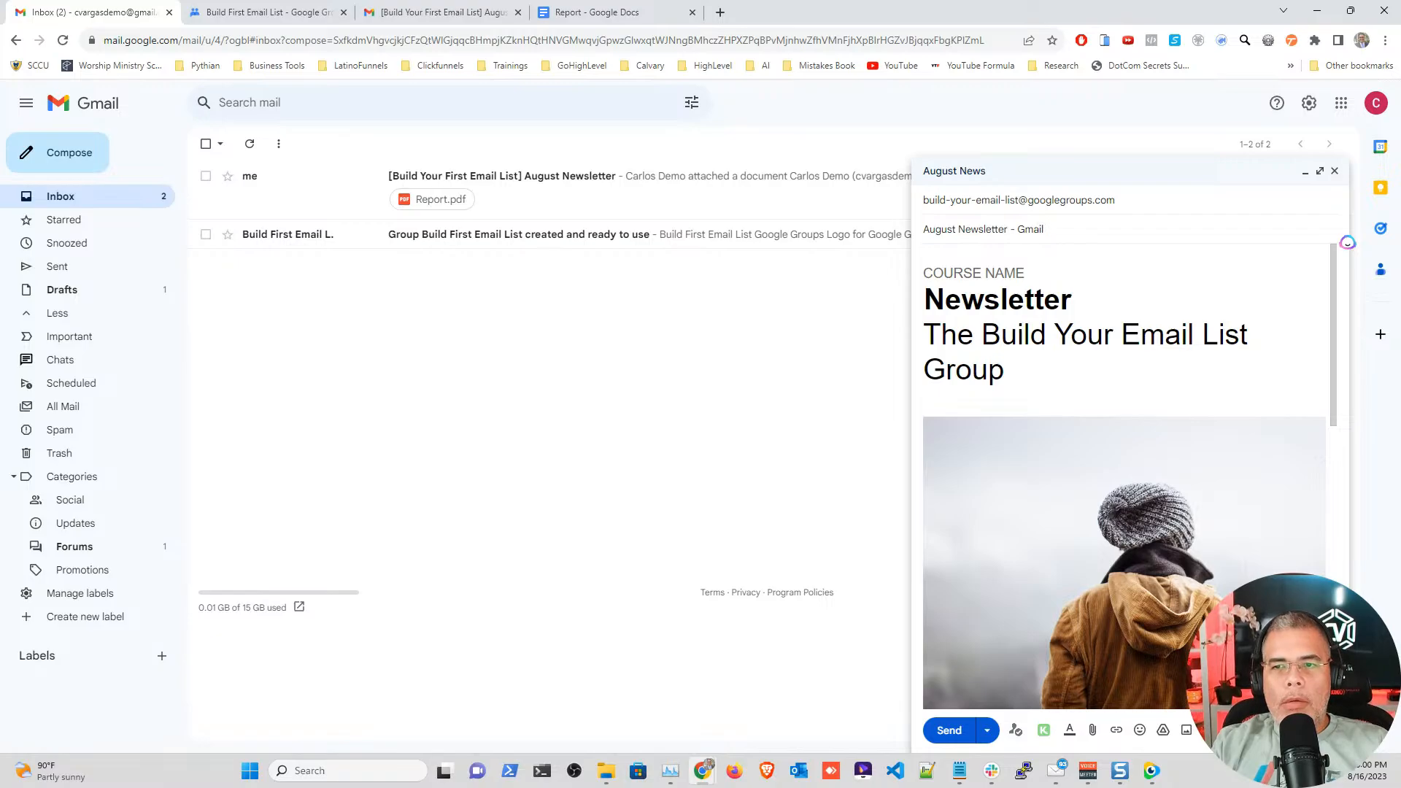
text( Paste)
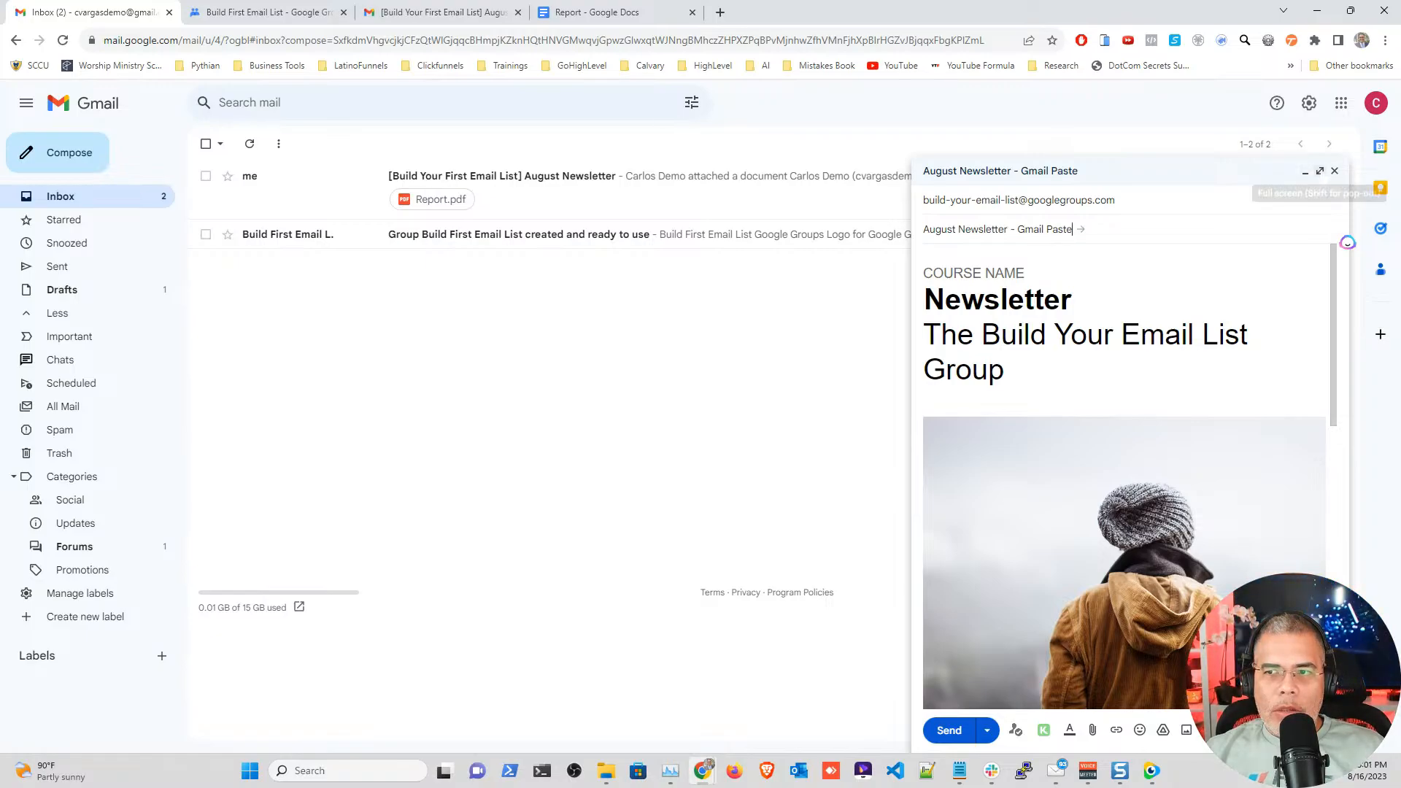
Step: In full-screen compose, colour the 'The Build Your Email List Group' line red
click(1319, 171)
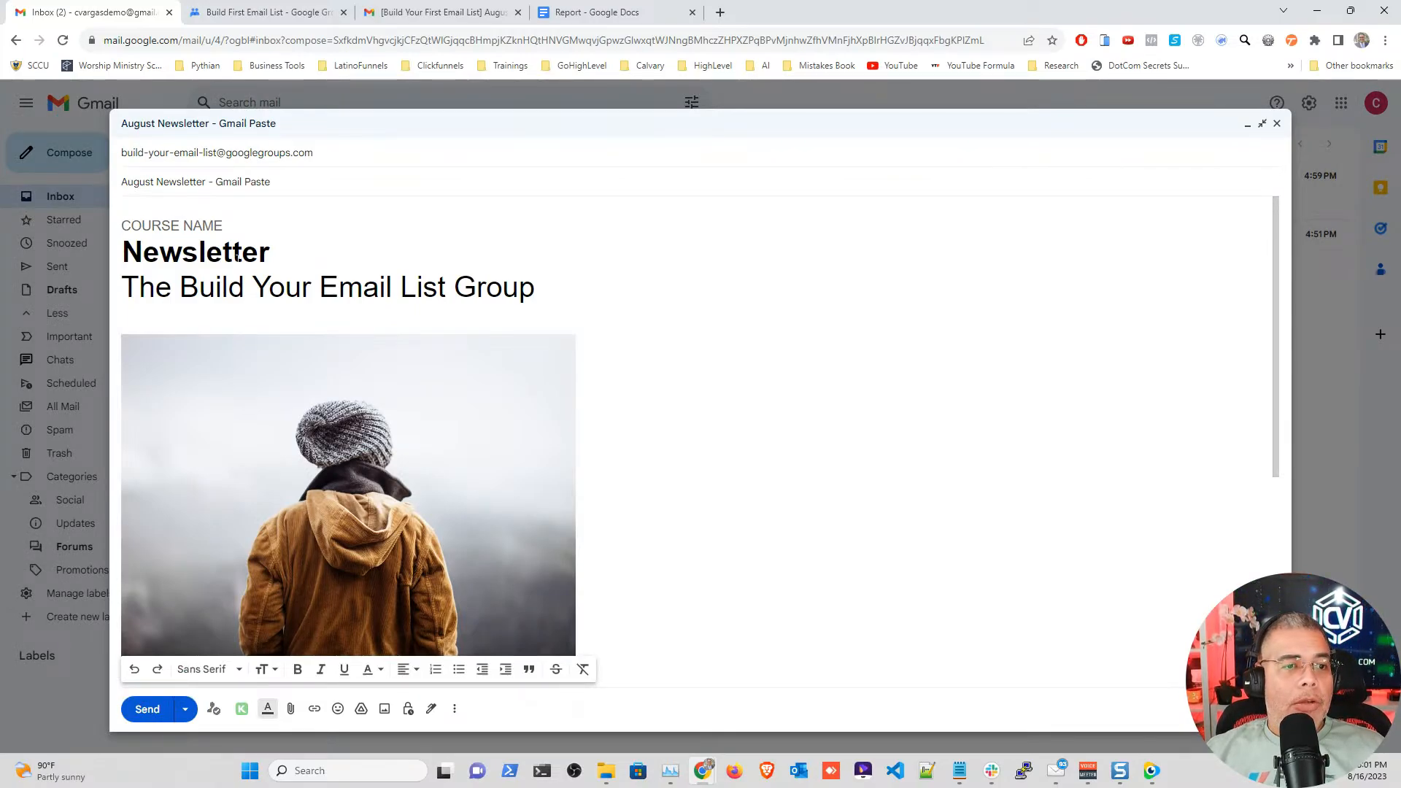
drag(535, 287, 121, 286)
click(380, 670)
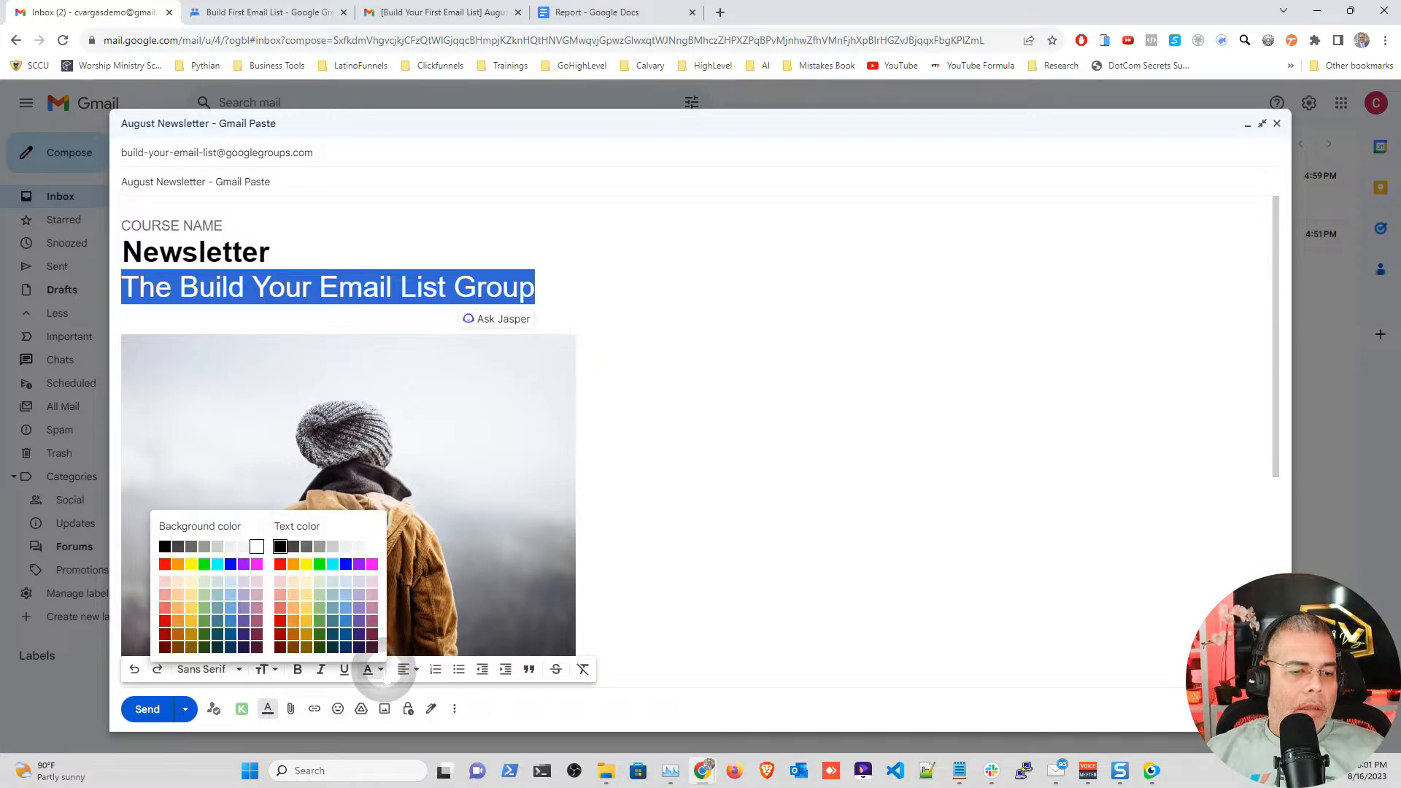
click(281, 563)
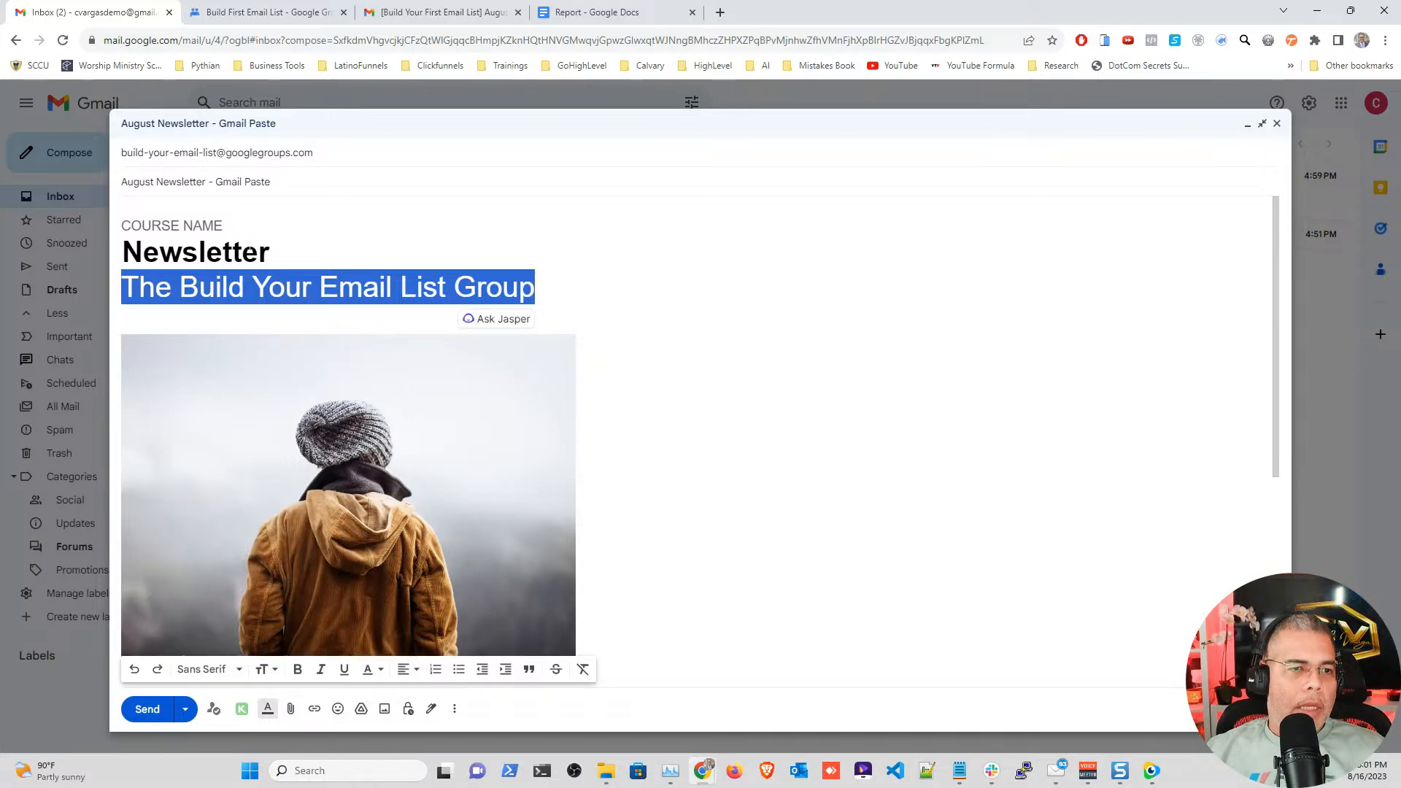
Step: Make the bold Newsletter heading blue in Comic Sans MS
drag(269, 252, 121, 251)
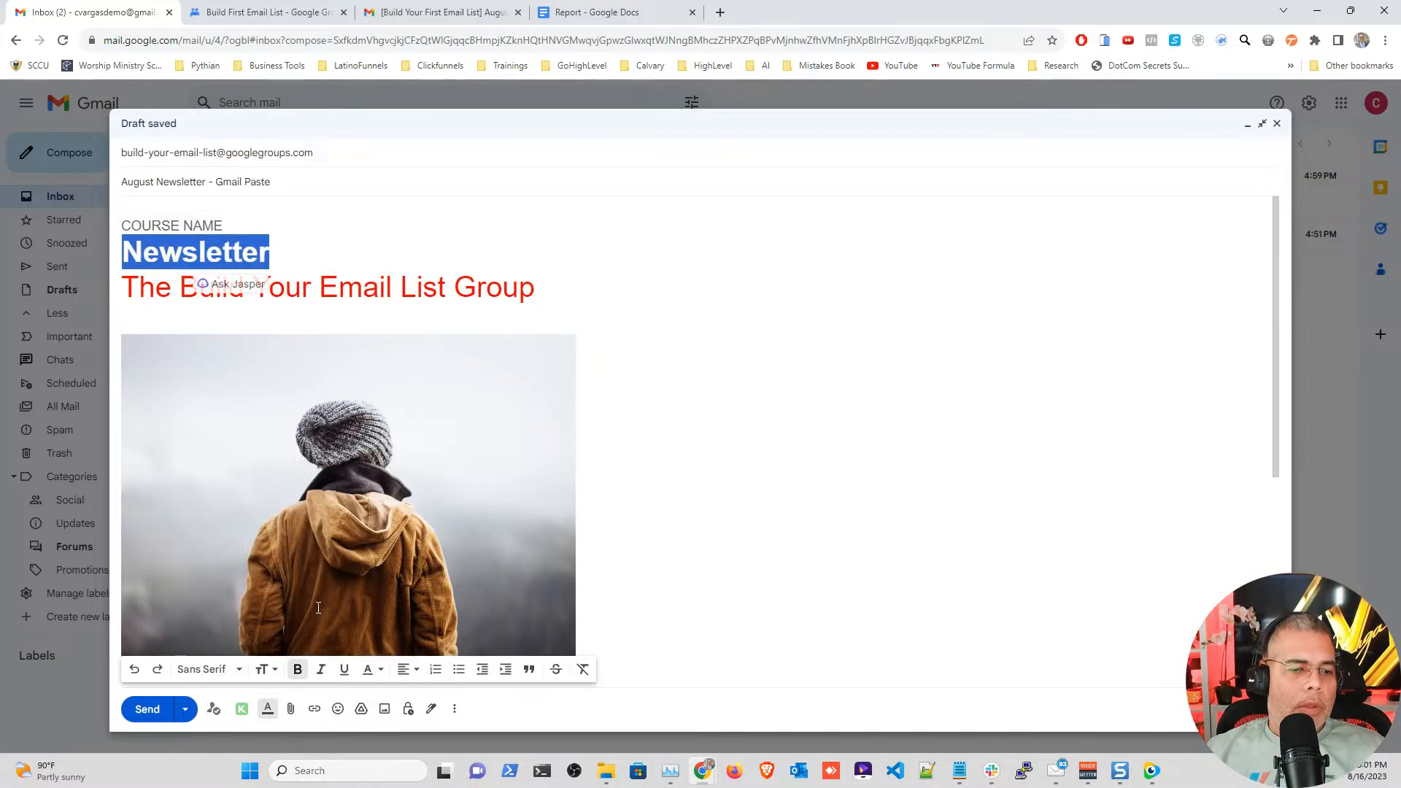
click(298, 669)
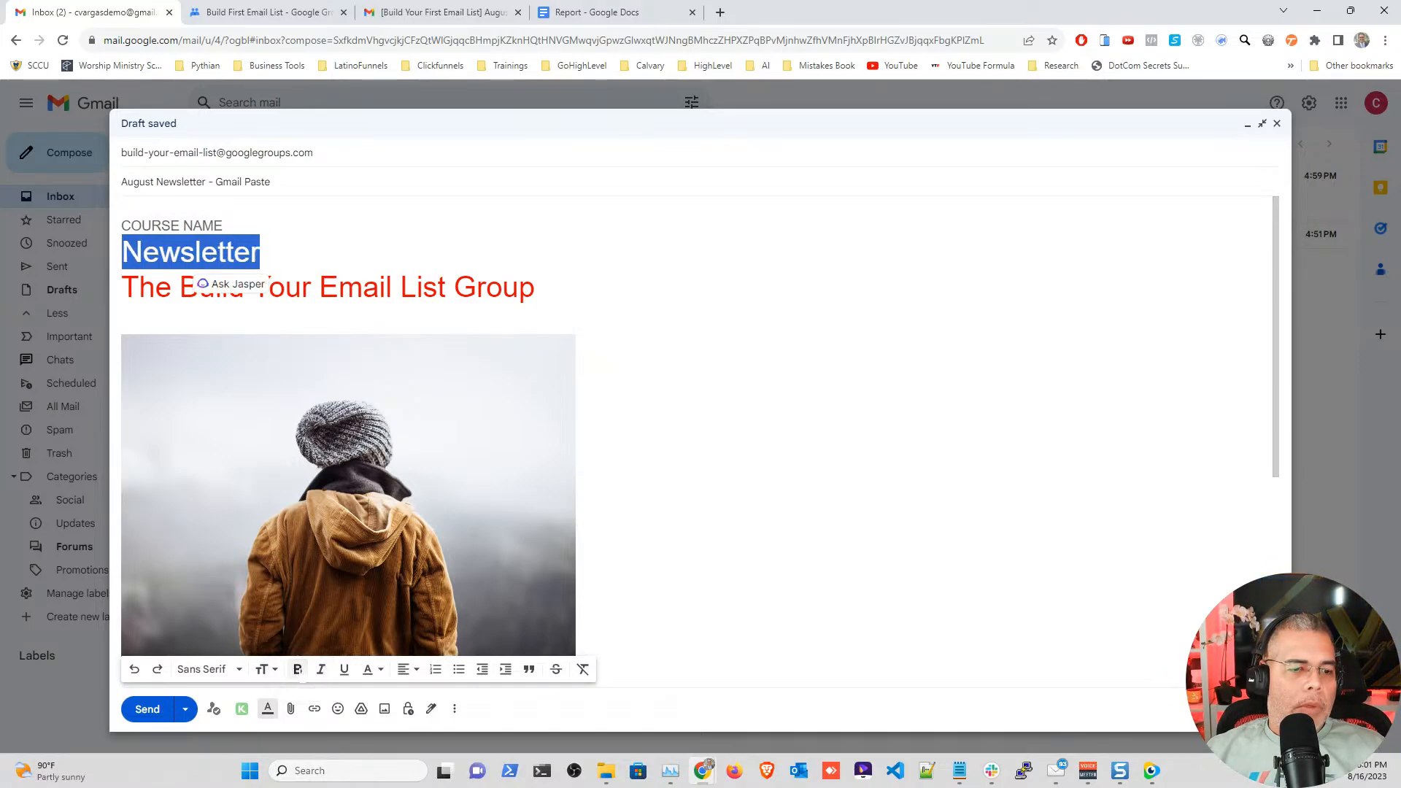
click(298, 670)
click(208, 669)
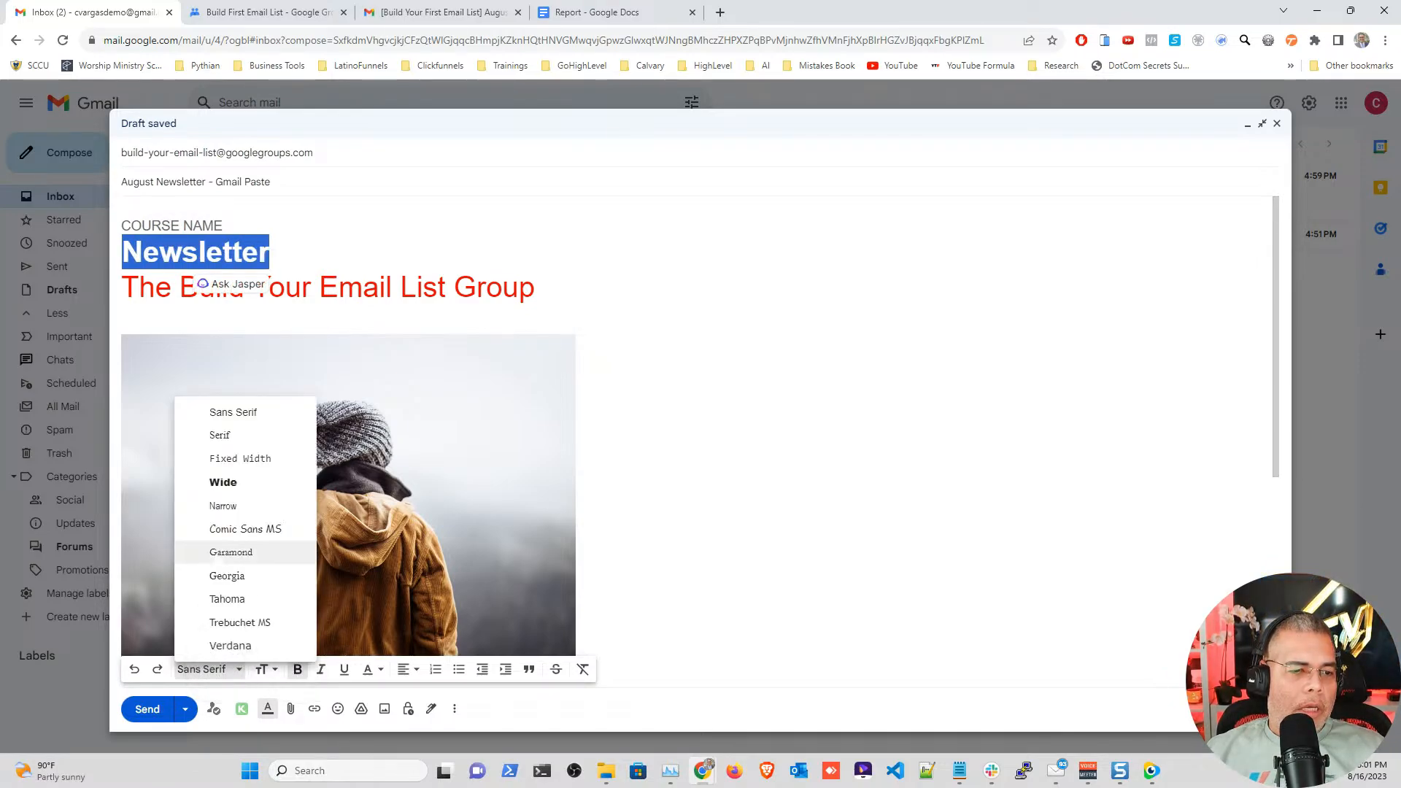
click(224, 530)
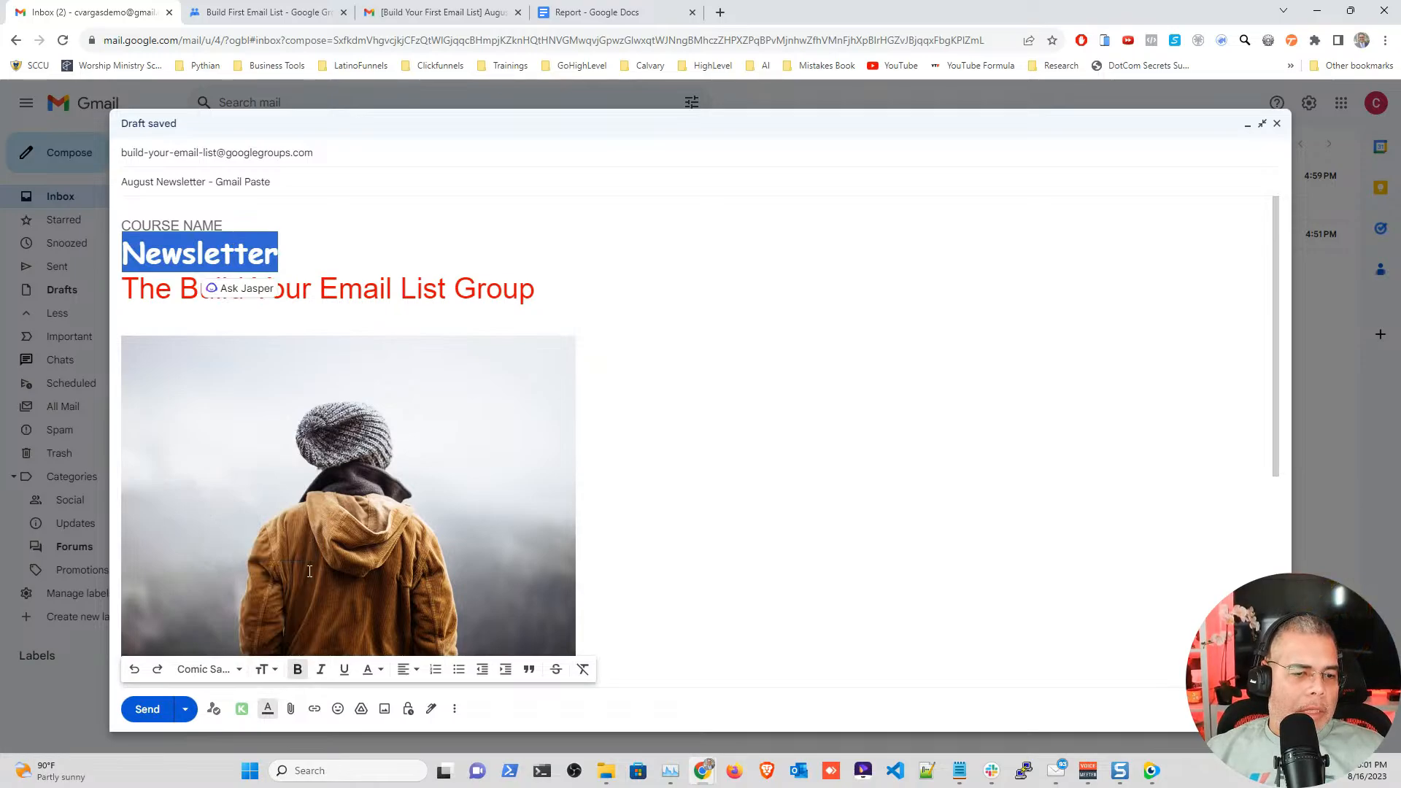
click(372, 669)
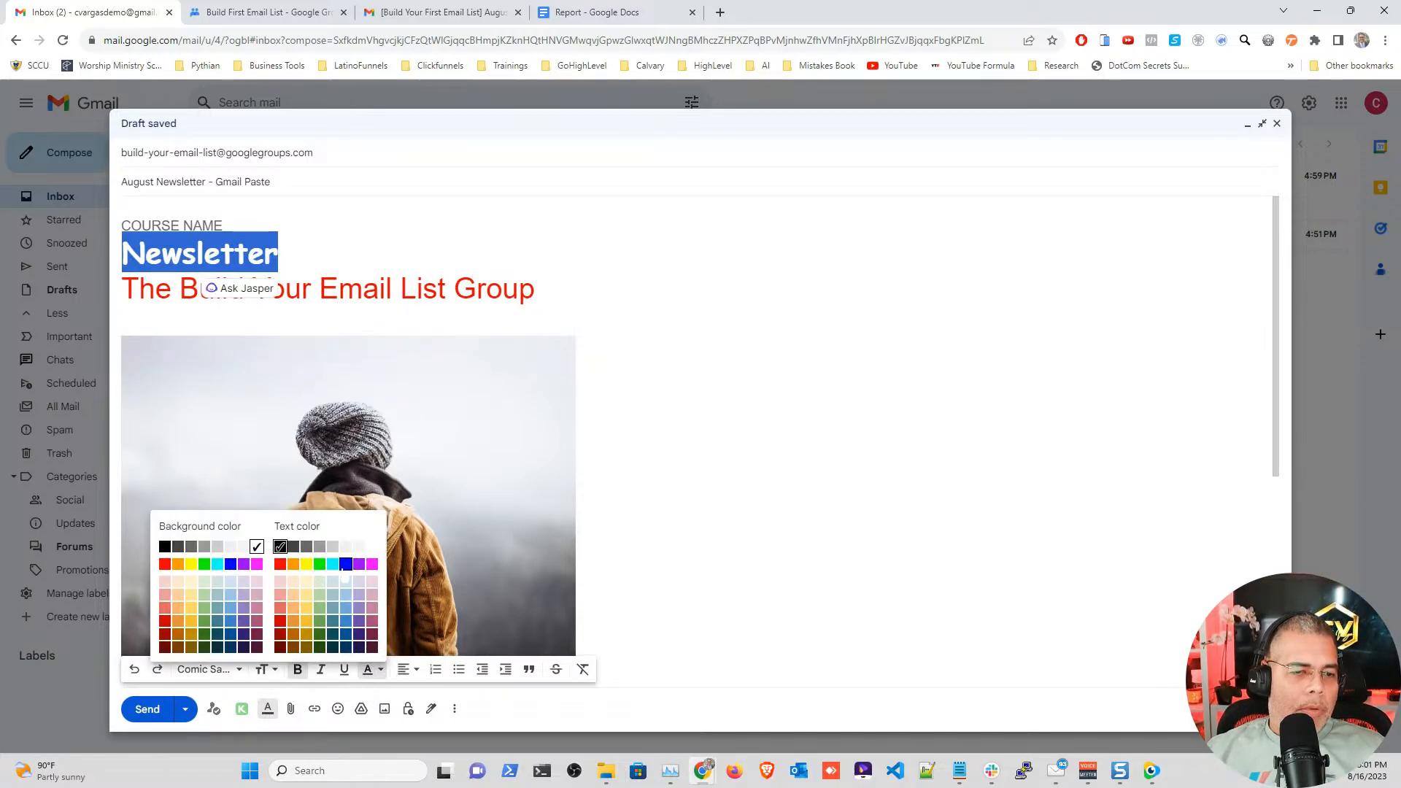
click(346, 565)
click(584, 282)
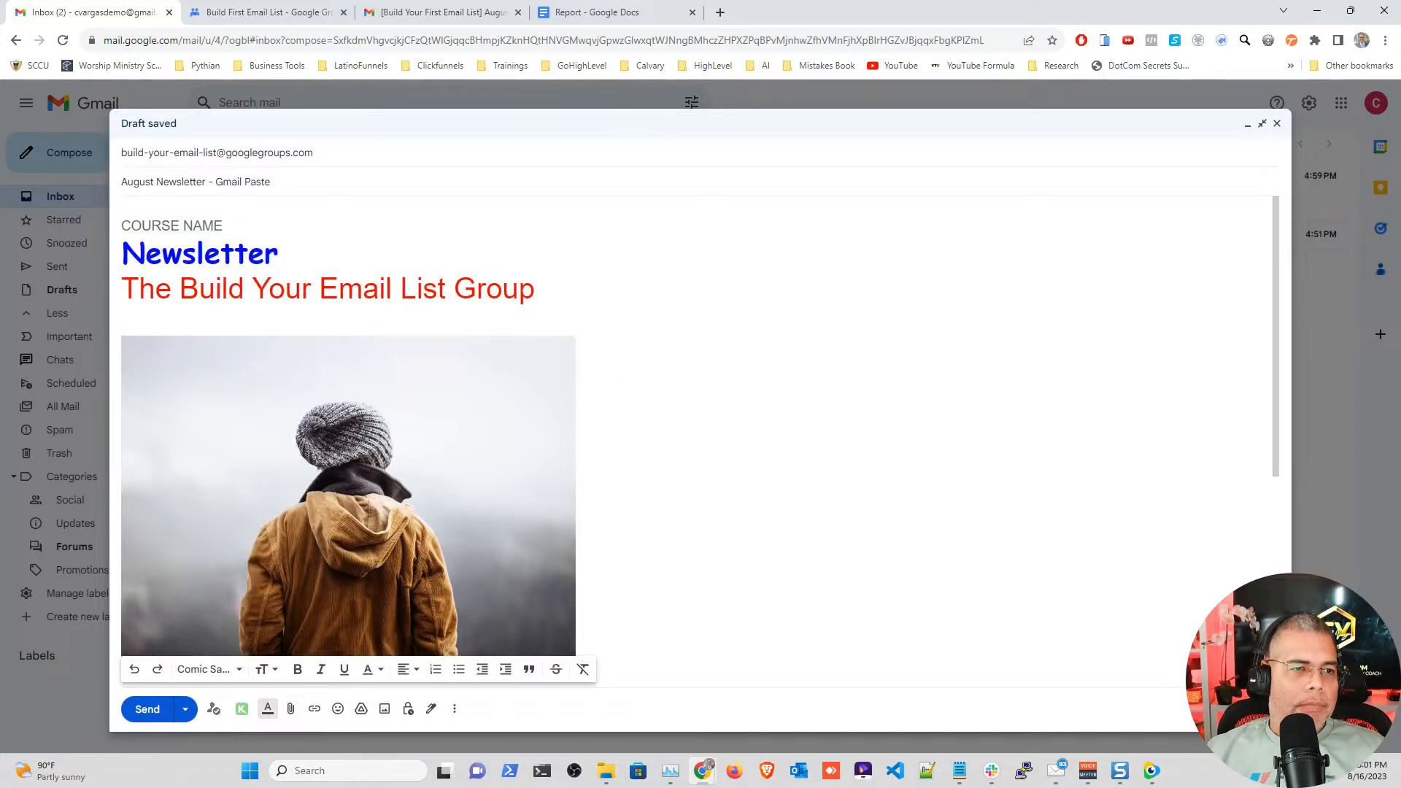
Step: Enlarge the Introduction heading to Huge and send the email
scroll(700, 438, down, 5)
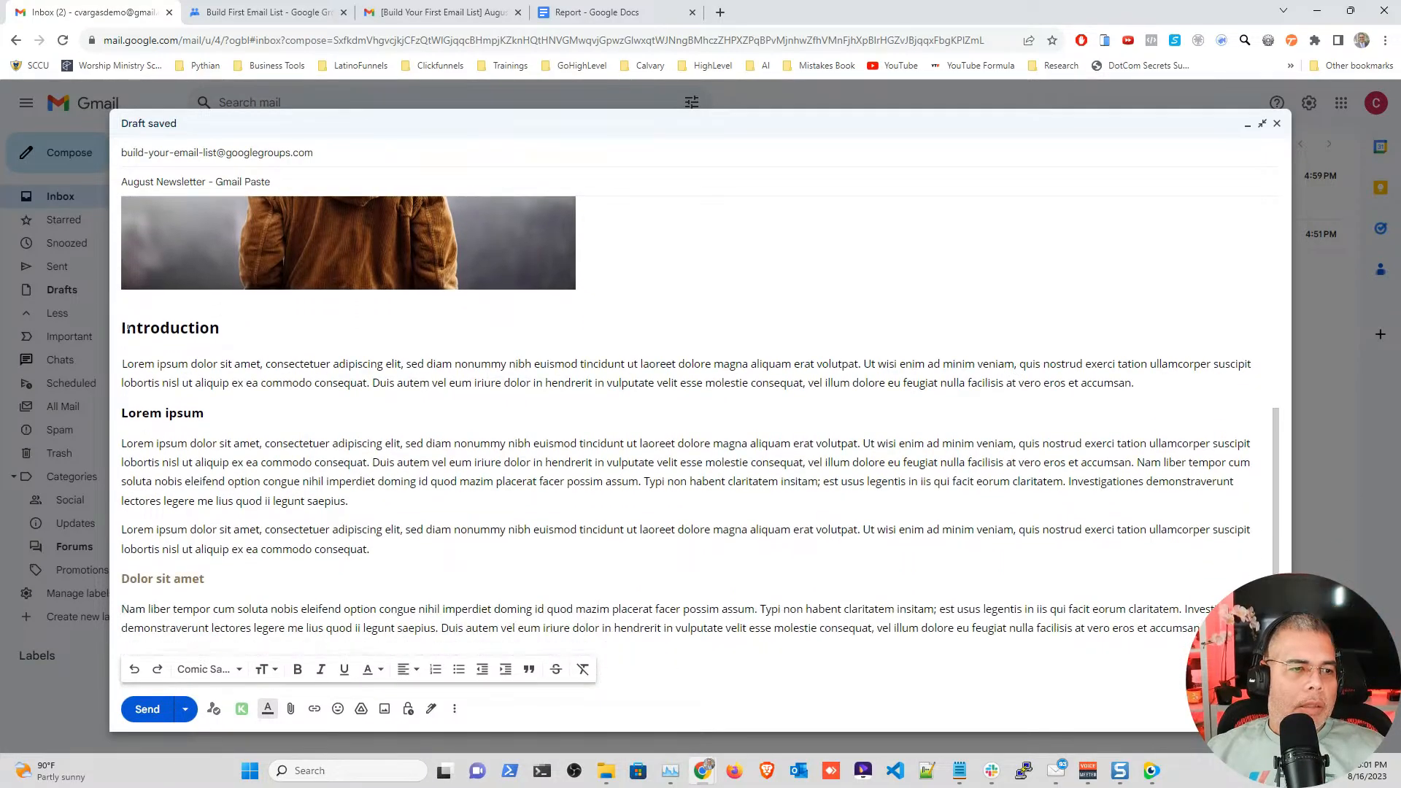
mouse_move(119, 325)
mouse_down()
mouse_move(212, 325)
mouse_move(120, 327)
mouse_up()
click(228, 329)
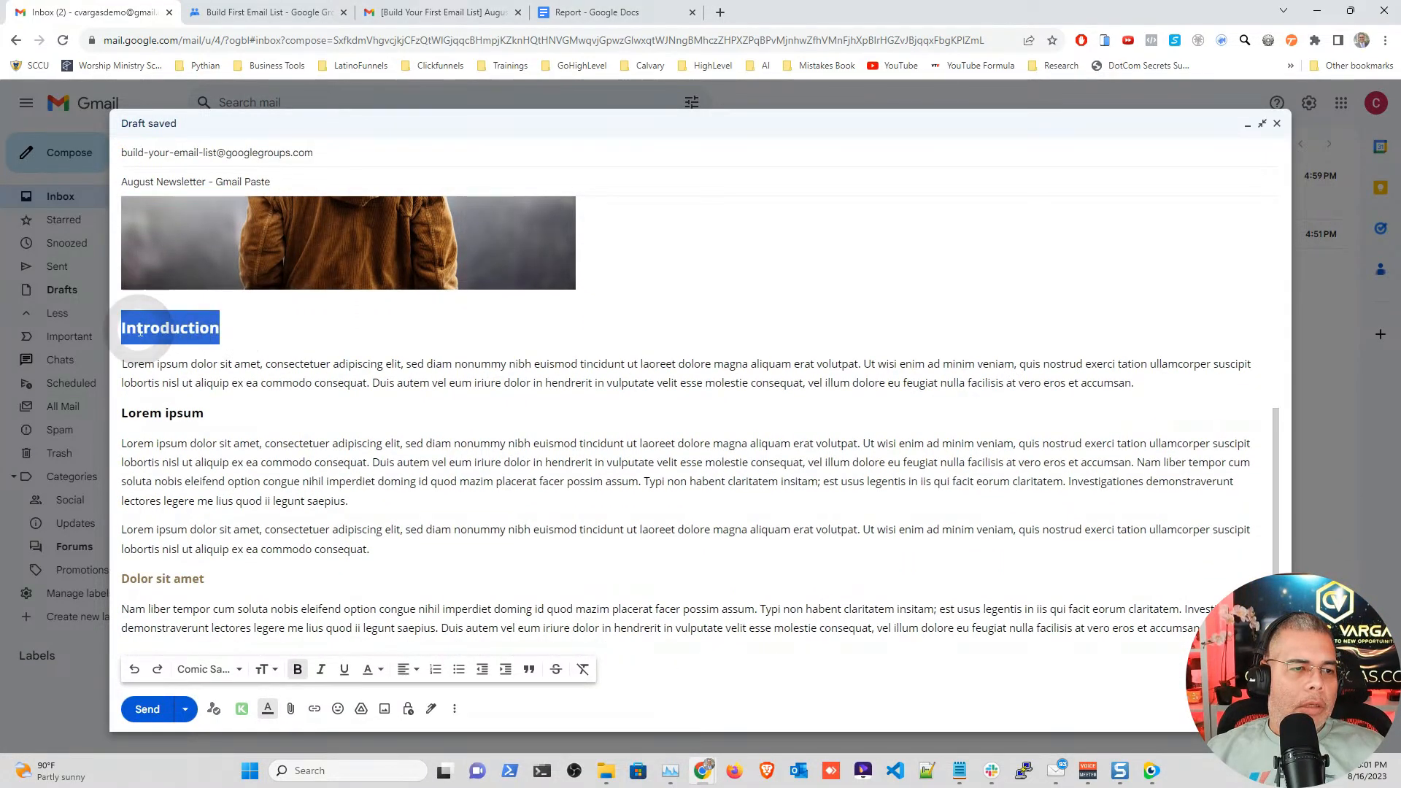
click(268, 669)
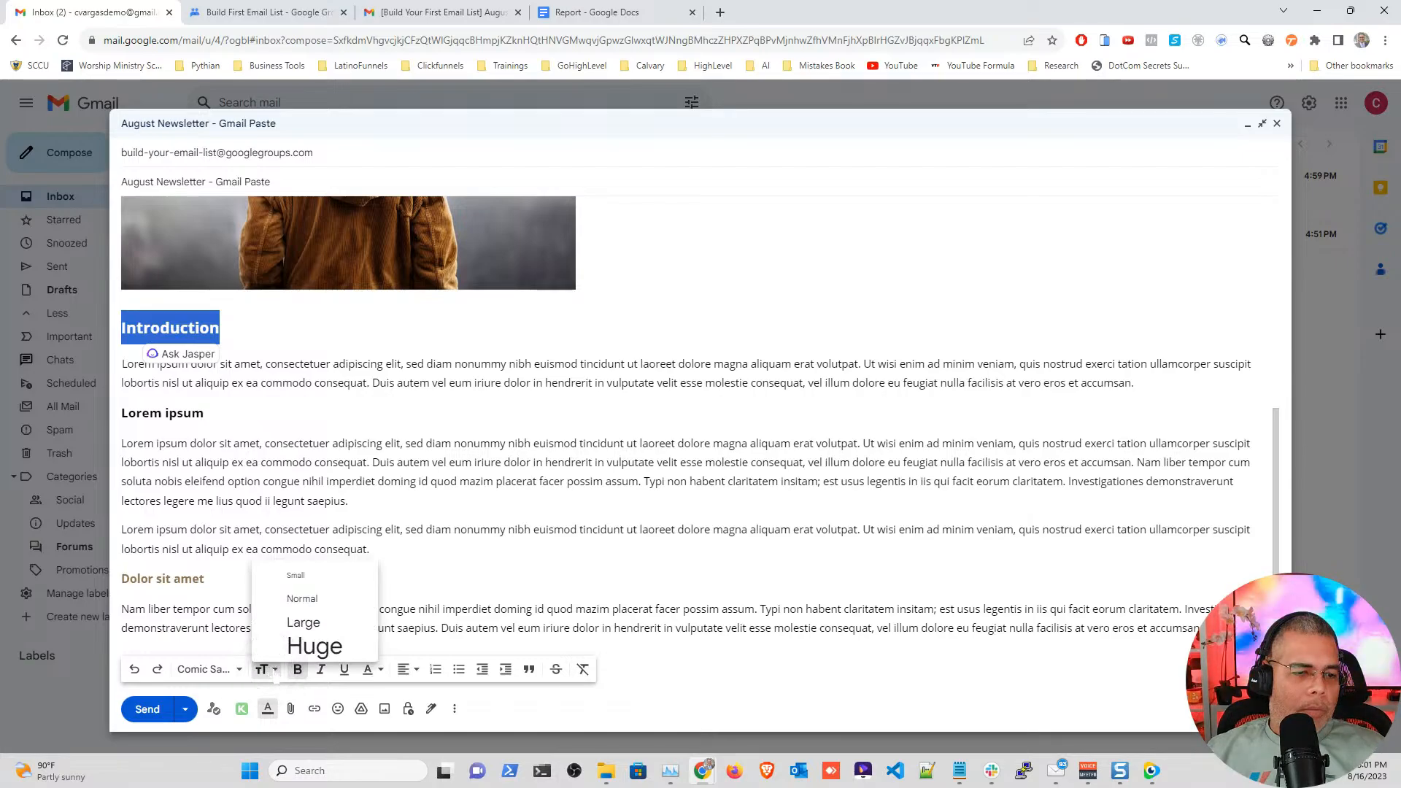
click(295, 645)
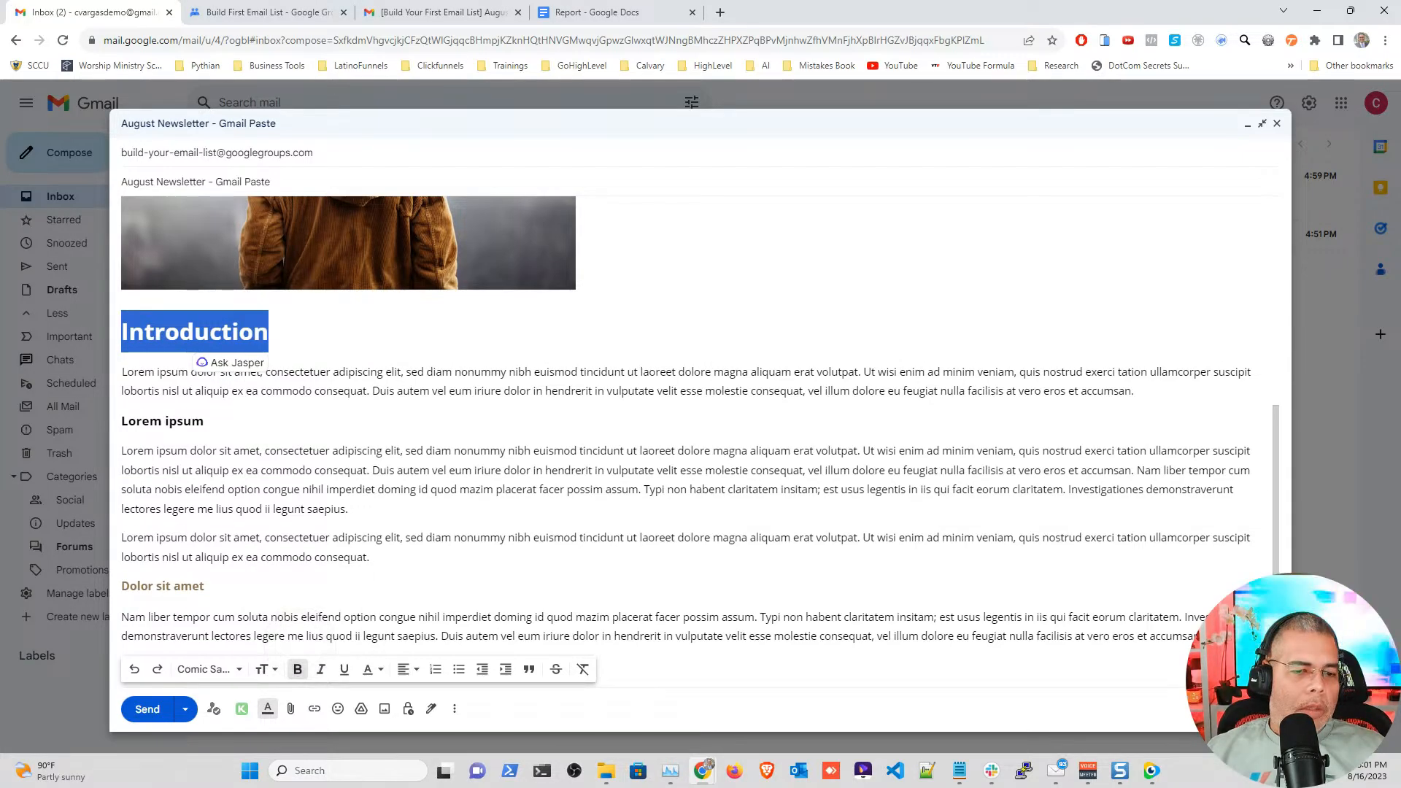
click(554, 372)
scroll(555, 371, up, 6)
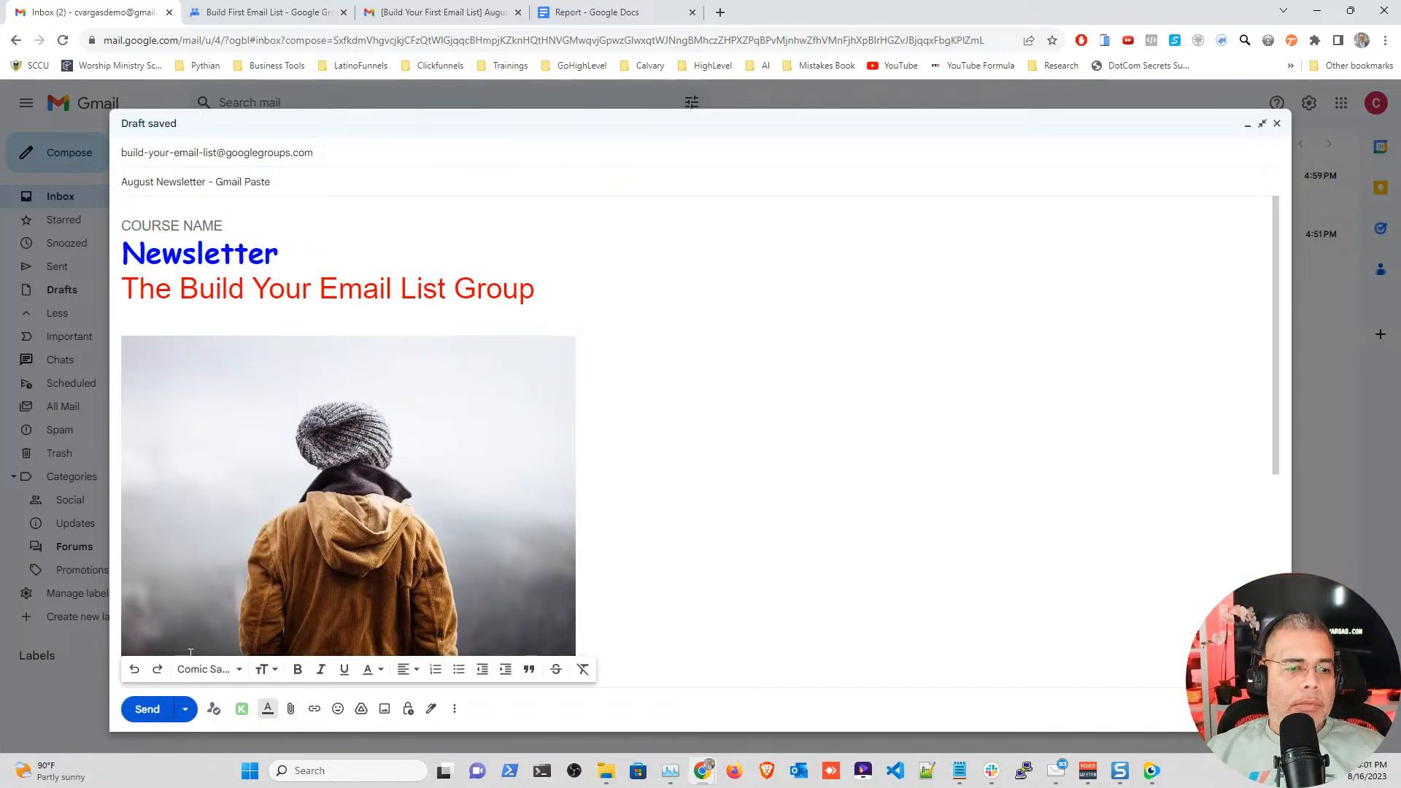
click(149, 709)
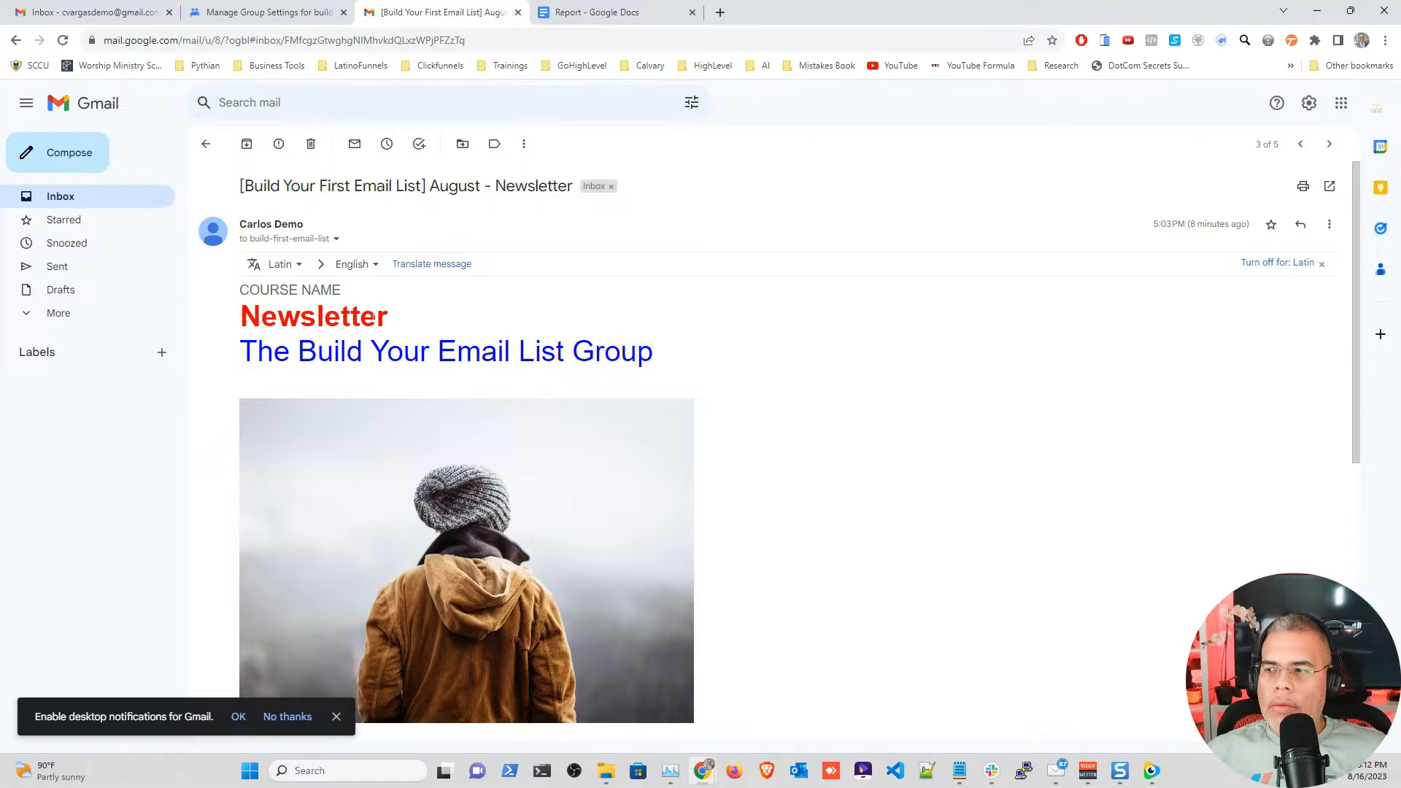
Step: Scroll through the received August - Newsletter email, then return to the inbox list
scroll(373, 317, down, 7)
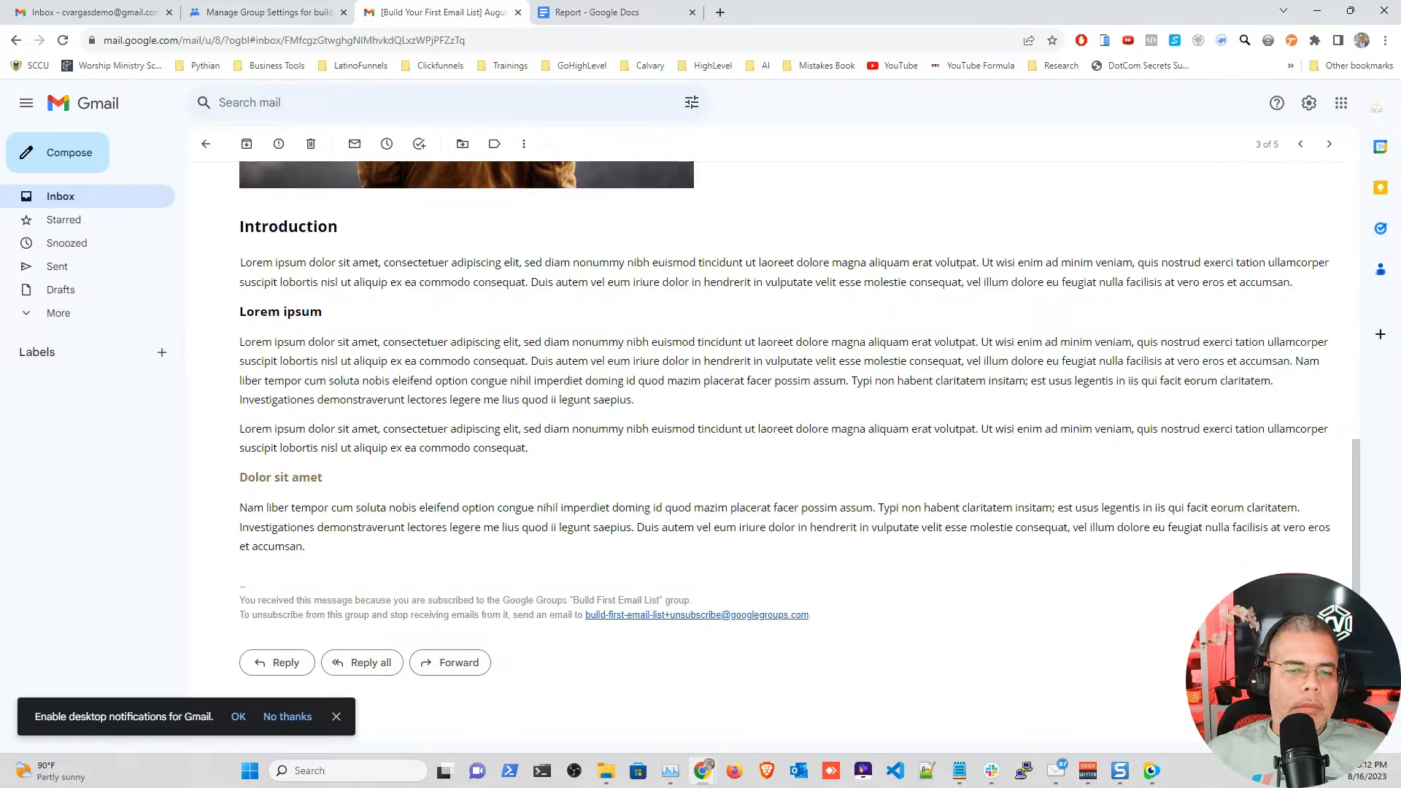
scroll(773, 438, up, 7)
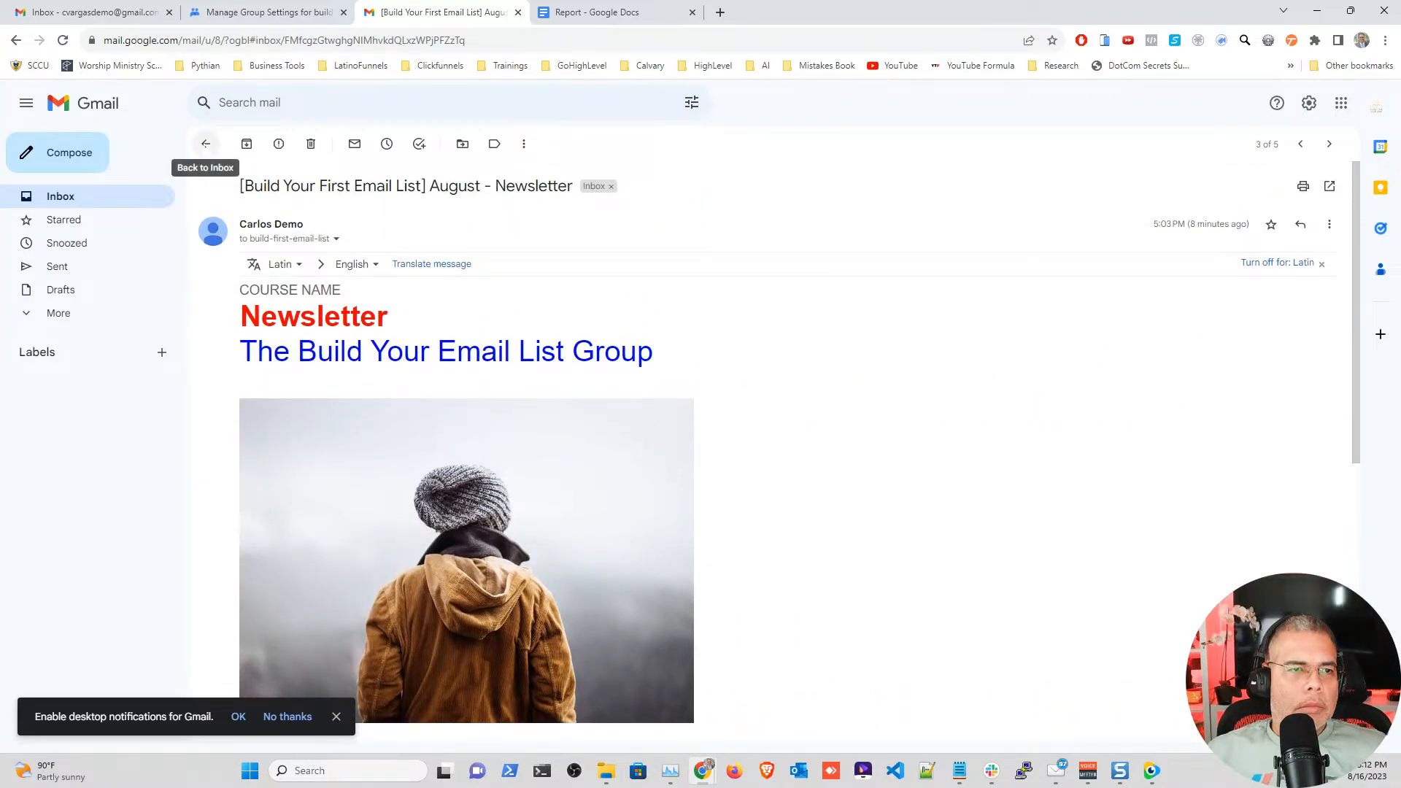
click(206, 144)
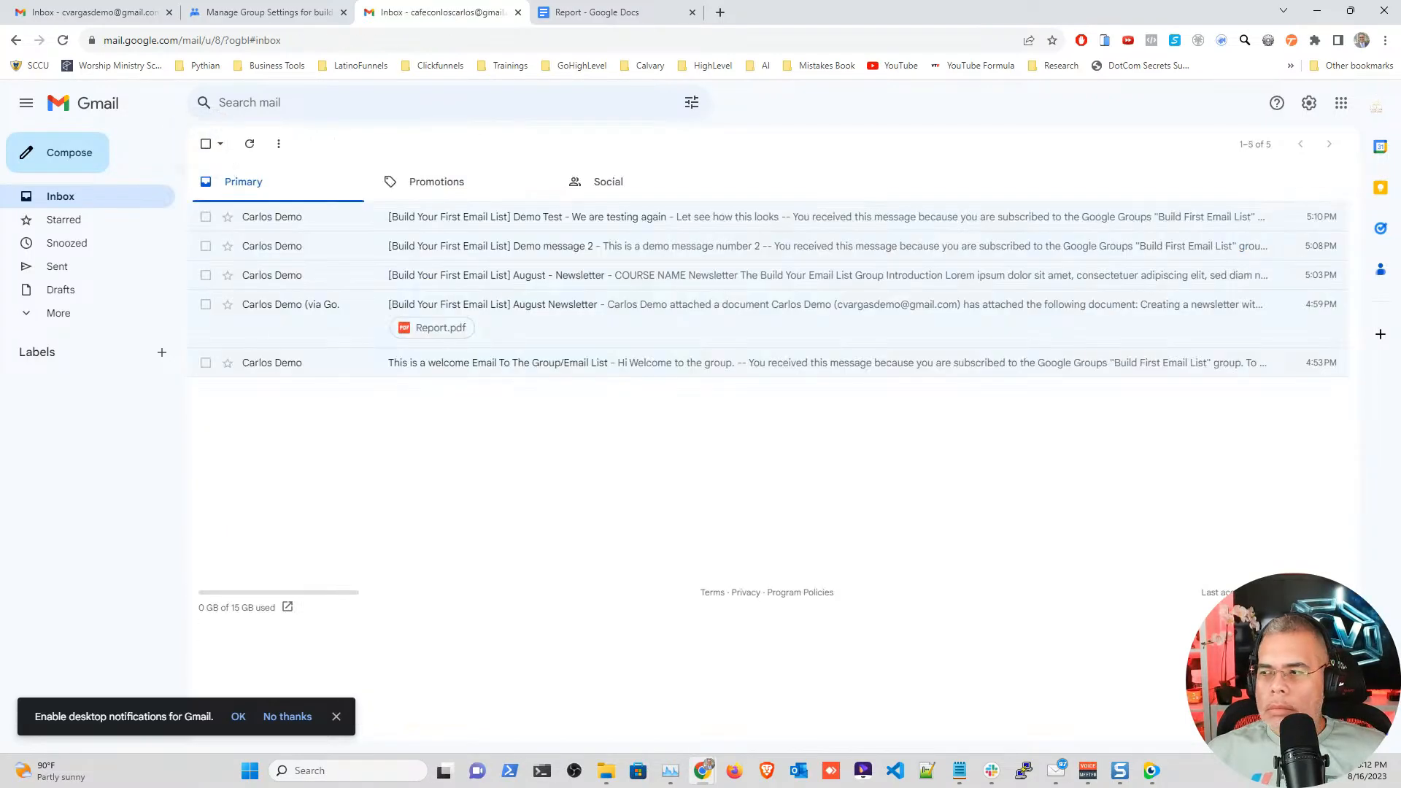